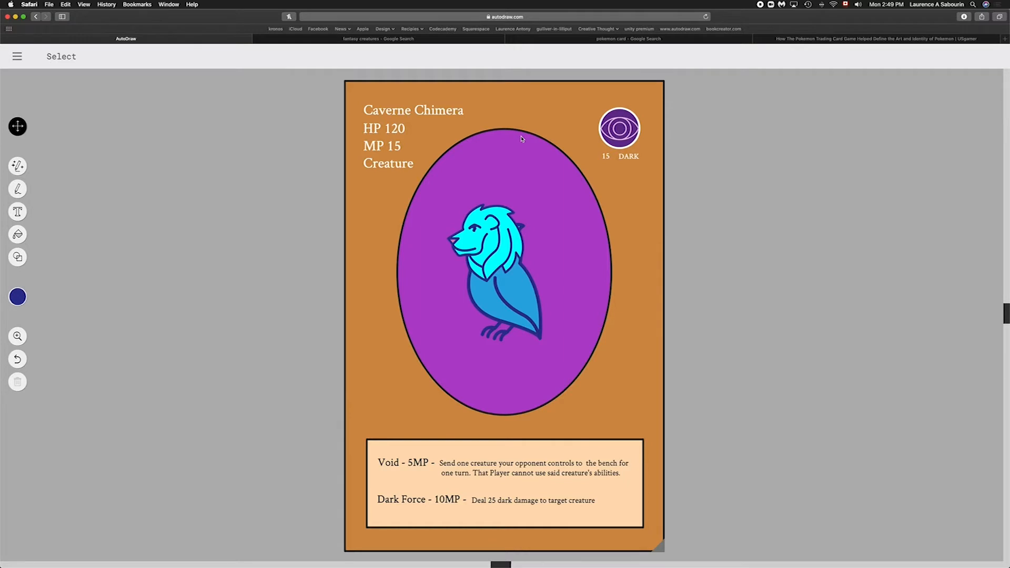
scroll(523, 139, left, 1)
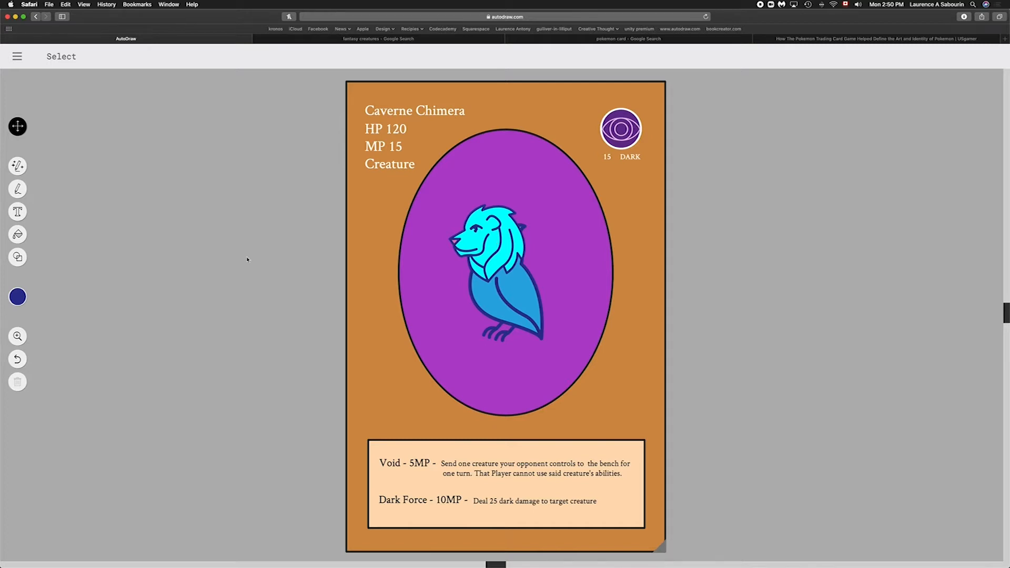
click(16, 56)
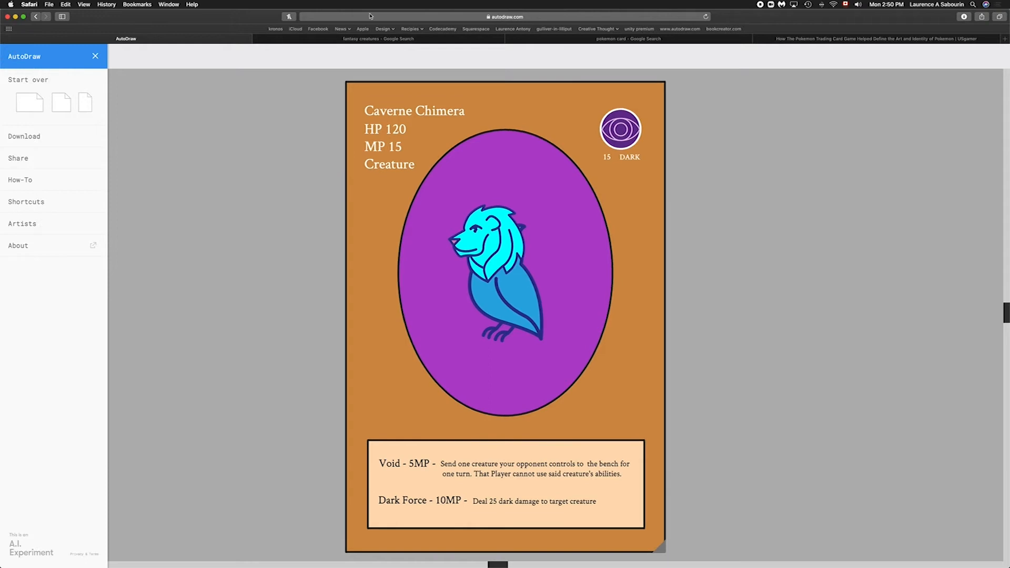
click(325, 17)
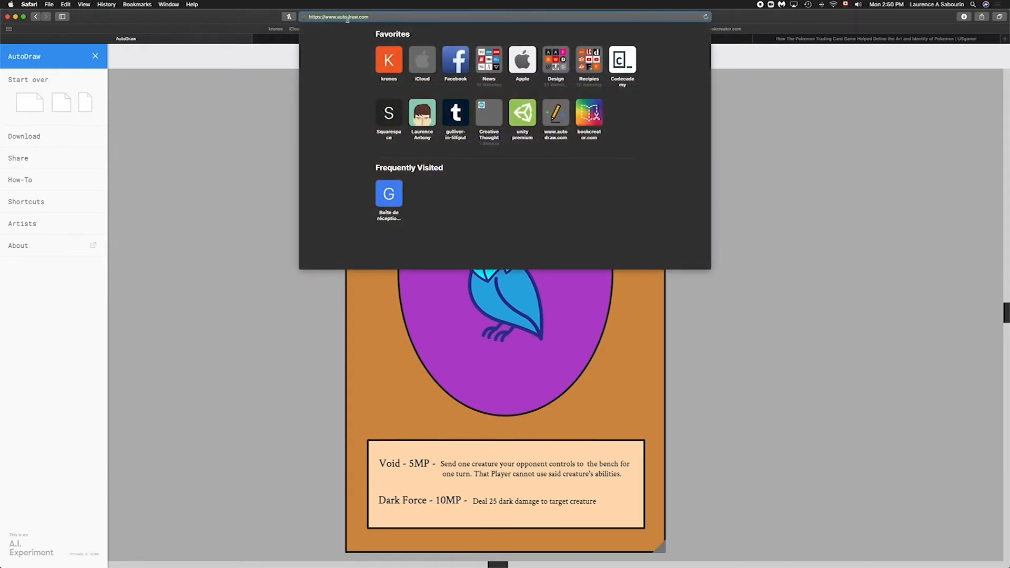
click(64, 72)
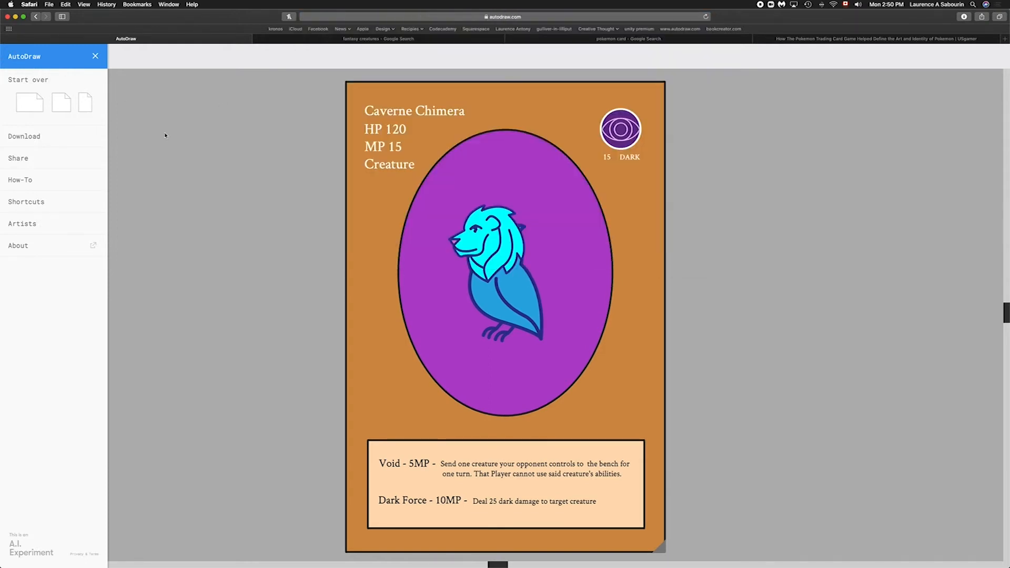
click(95, 56)
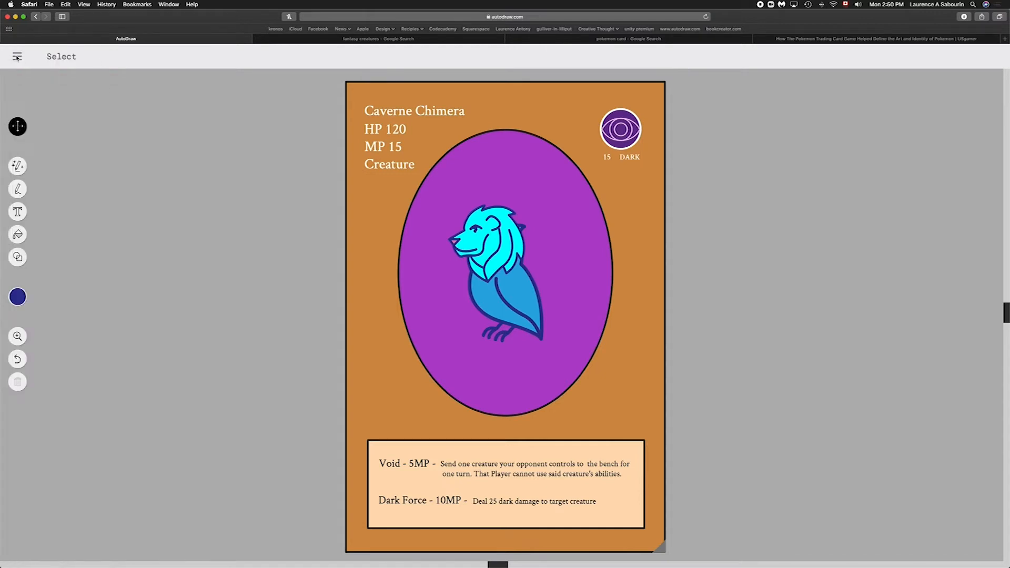
Step: Start over with a blank portrait canvas and narrow it slightly to trading-card proportions
click(17, 57)
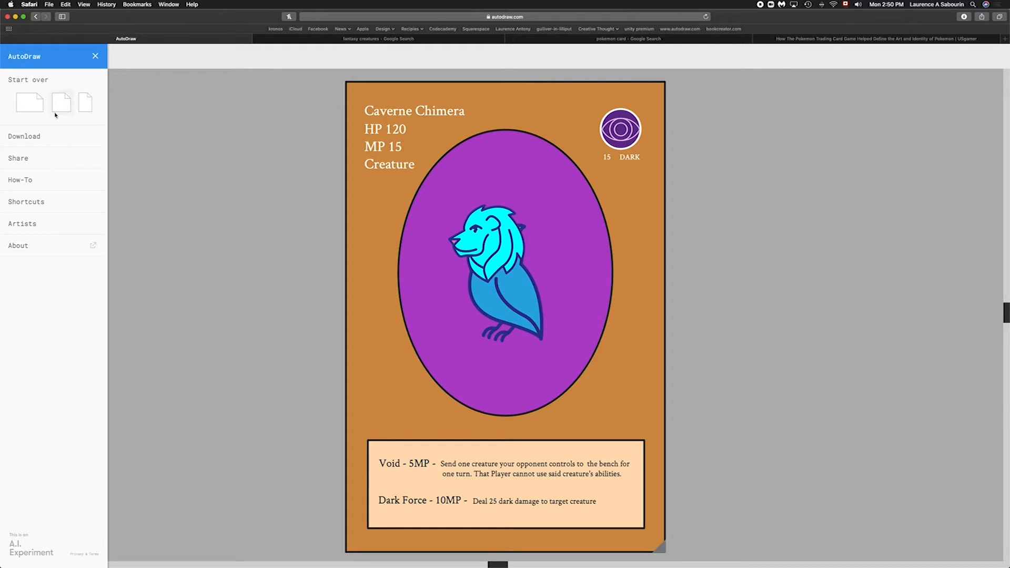
click(83, 101)
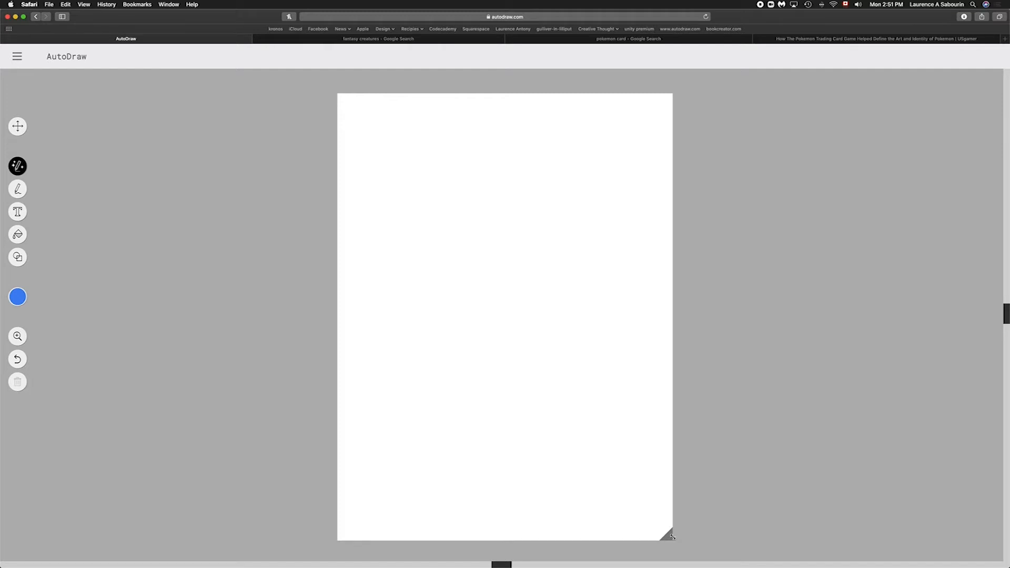
drag(673, 536, 647, 537)
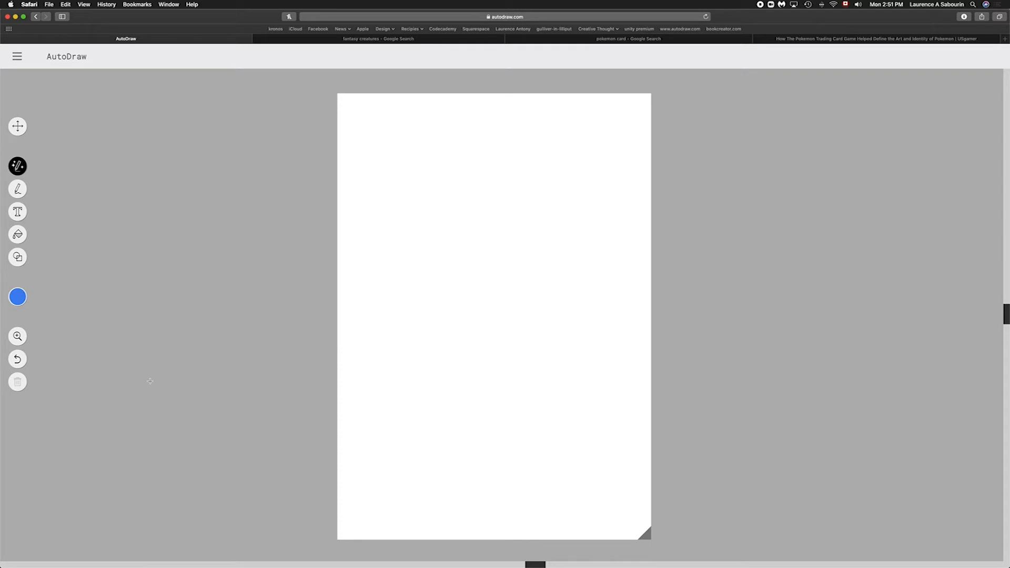
Step: Draw a black rectangle along the edges of the canvas as the card's border
click(18, 298)
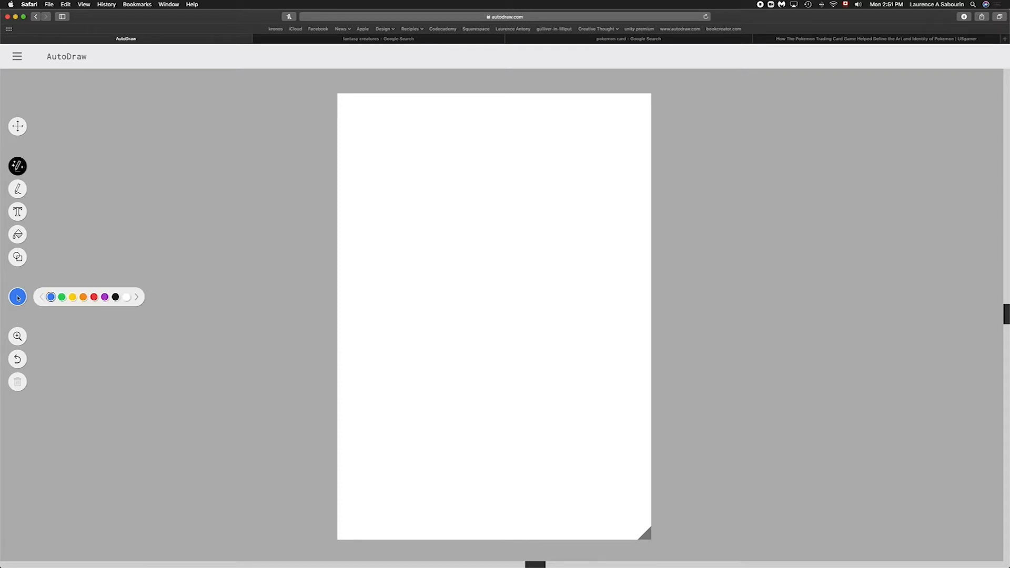
click(115, 297)
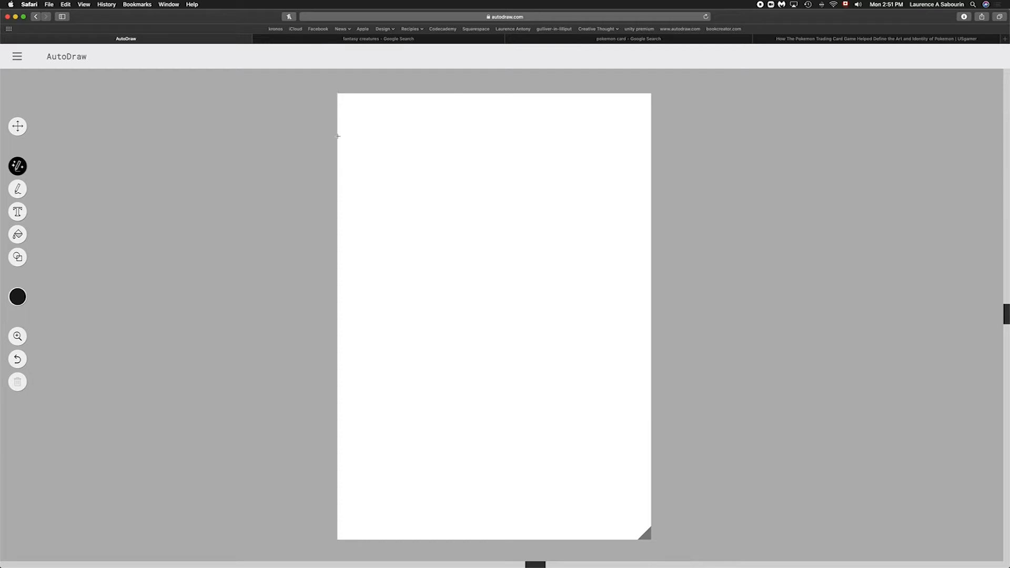
click(17, 257)
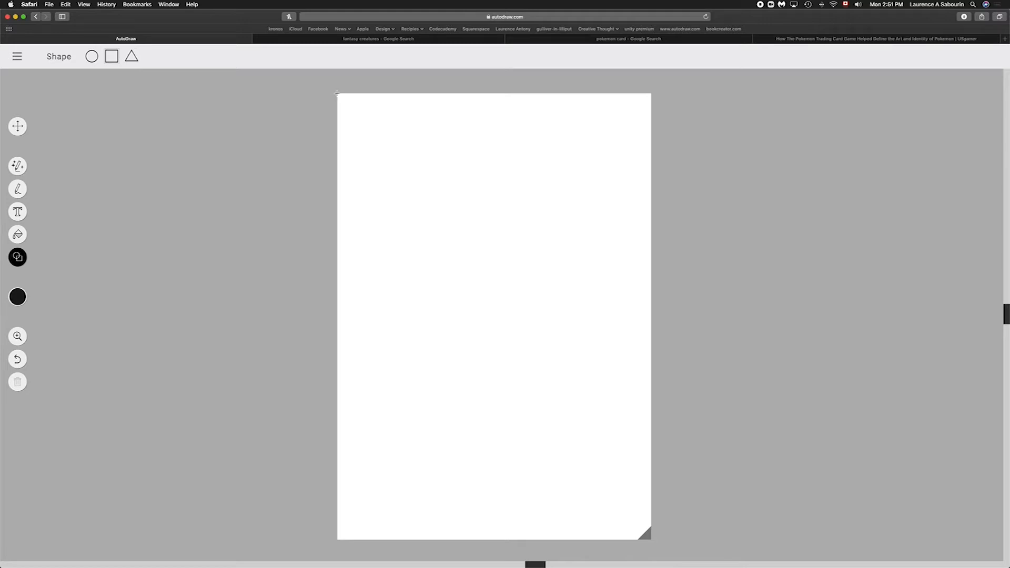
drag(337, 93, 532, 365)
mouse_move(566, 420)
mouse_down()
mouse_move(643, 500)
mouse_move(651, 540)
mouse_up()
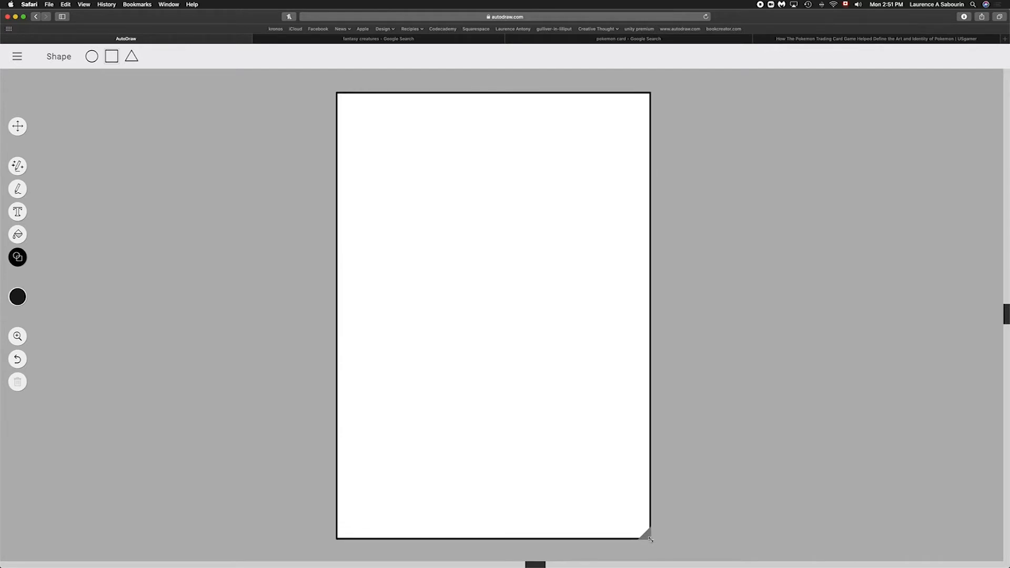
Step: Adjust the position and size of the black border so it lines up with all canvas edges
click(18, 127)
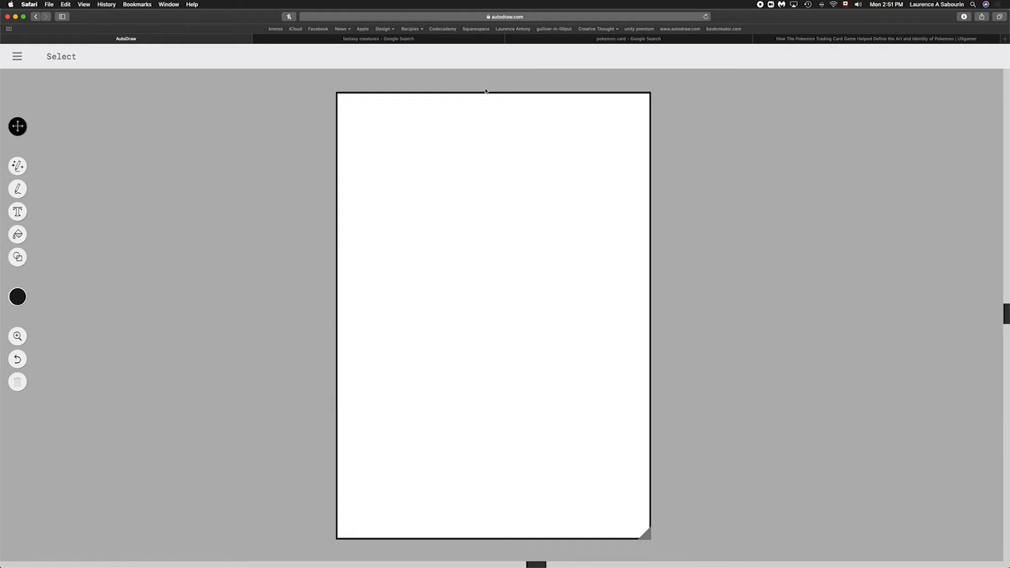
click(338, 94)
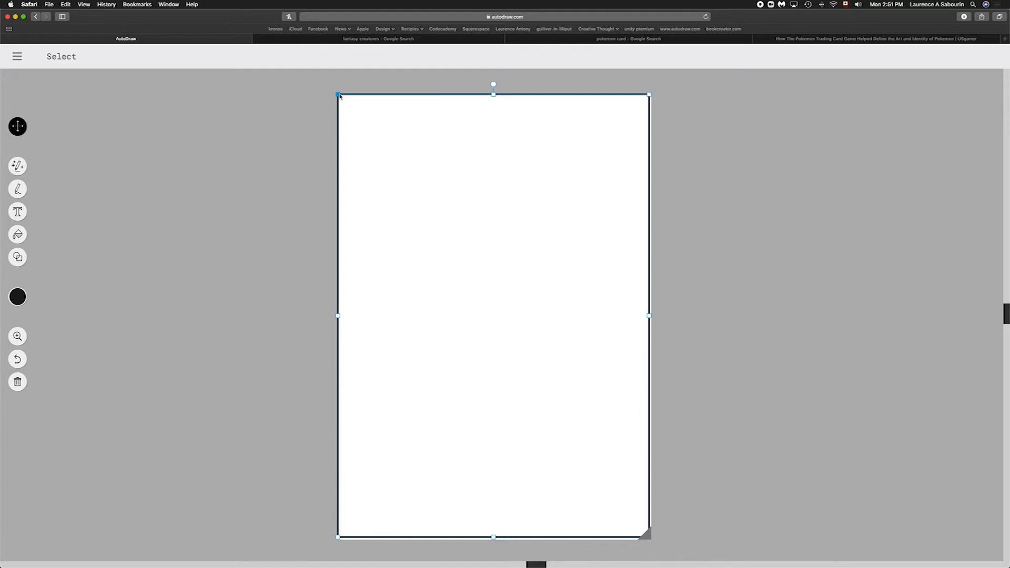
click(318, 103)
click(650, 110)
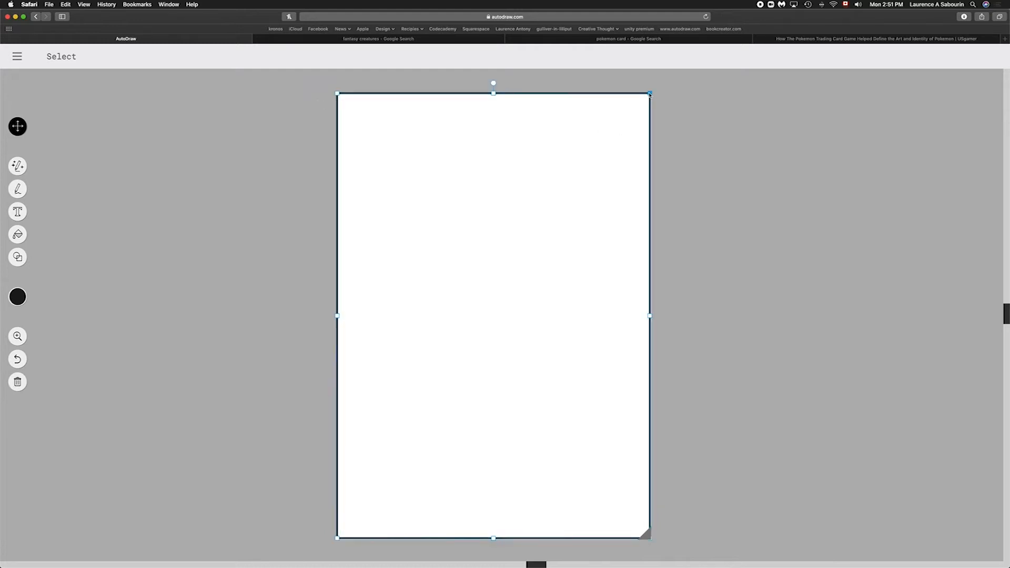
click(651, 95)
click(647, 318)
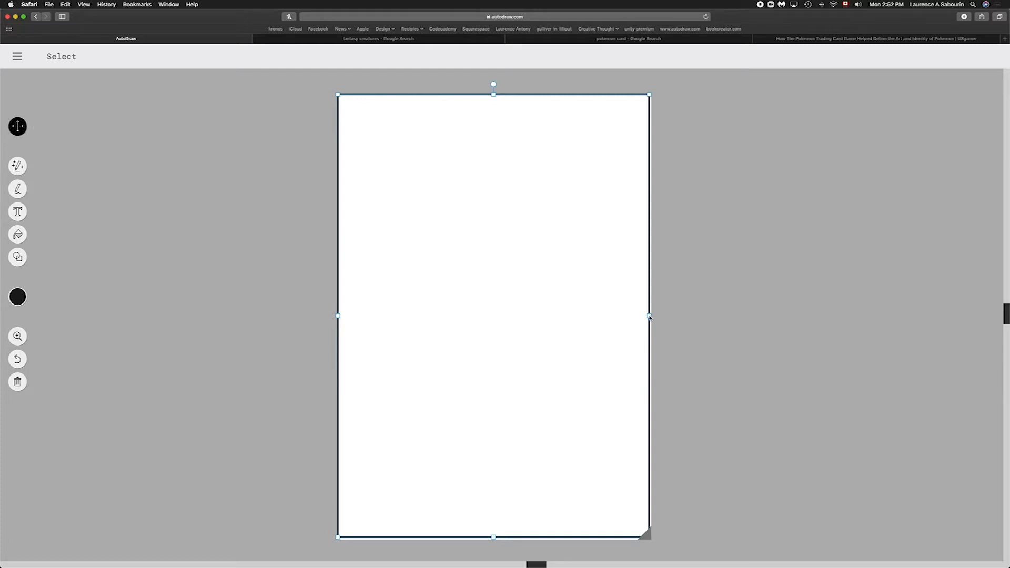
drag(649, 315, 651, 319)
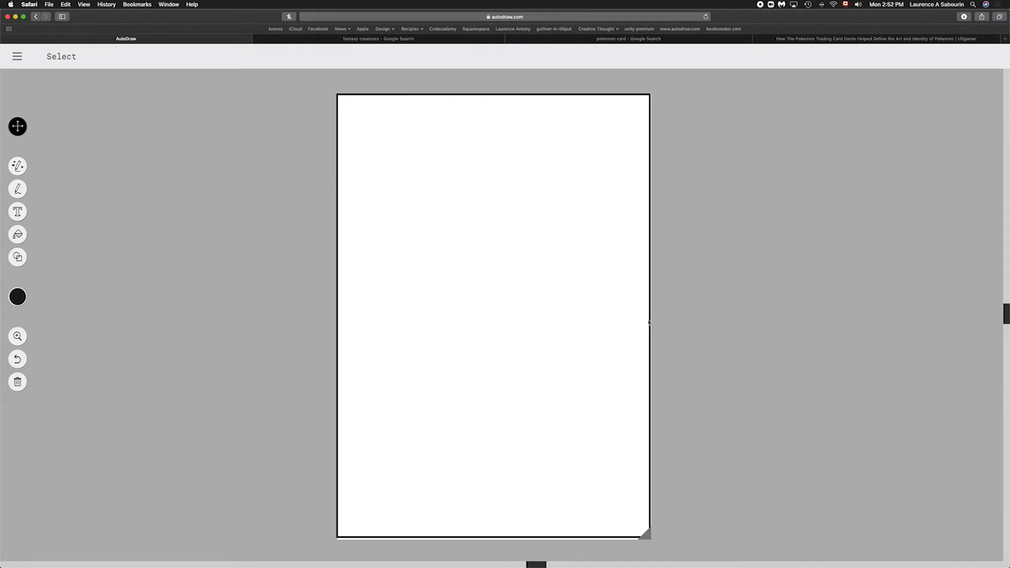
click(494, 538)
drag(494, 538, 494, 539)
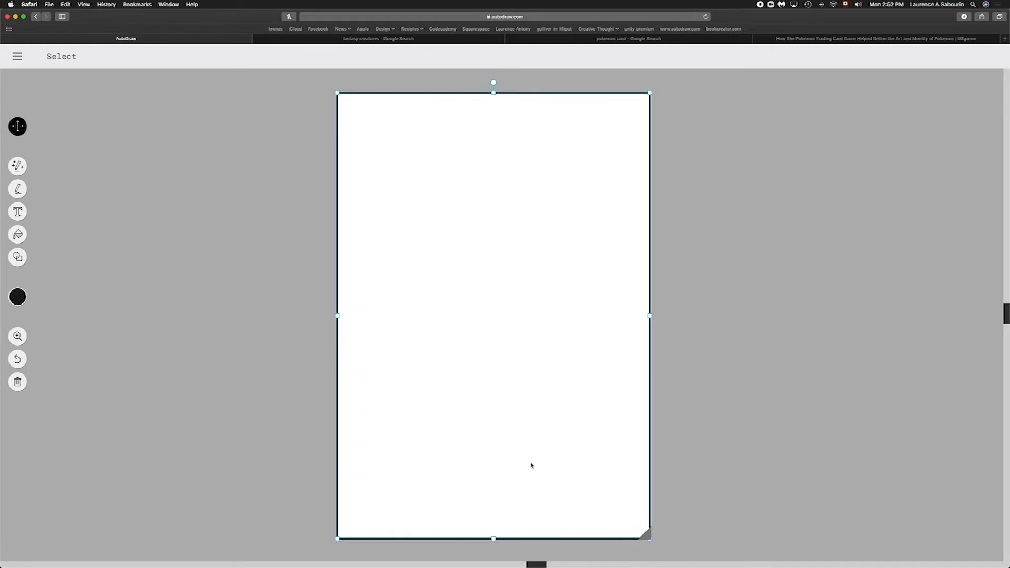
drag(650, 445, 651, 446)
click(731, 438)
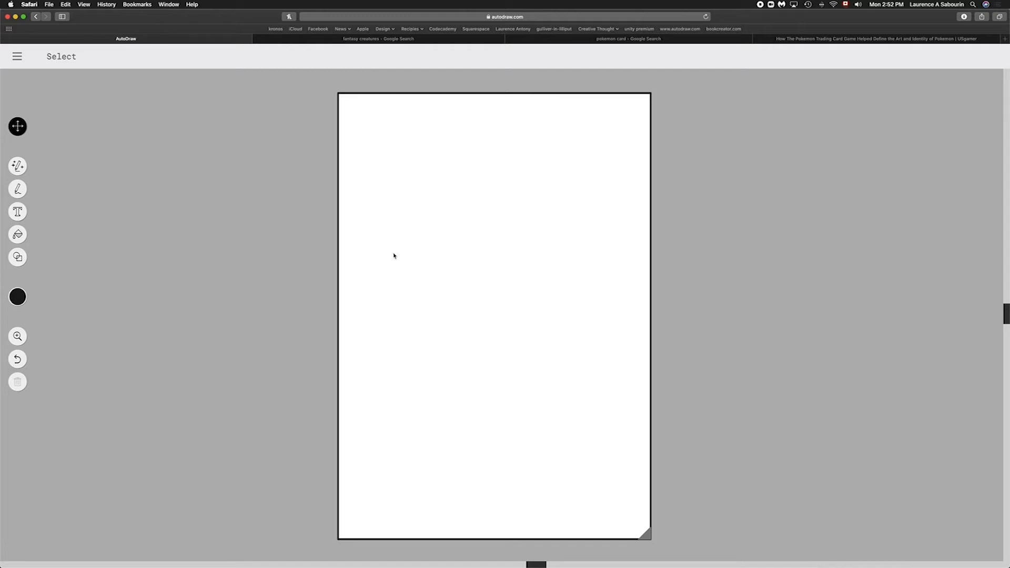
Step: Fill the inside of the card border with the orange-brown colour from the extended palette
click(17, 297)
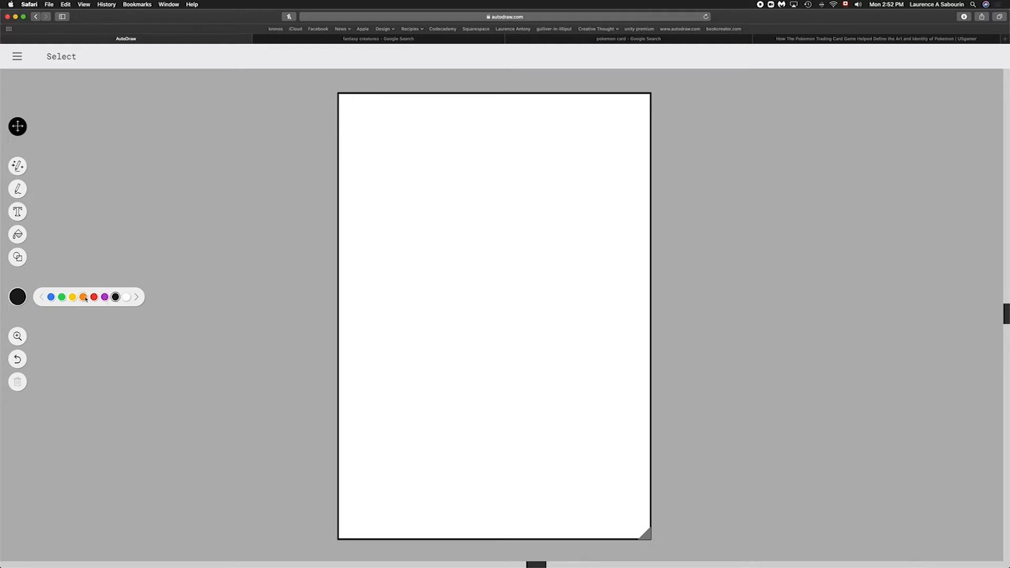
click(137, 298)
click(43, 298)
click(136, 298)
click(136, 298)
click(136, 298)
click(136, 298)
click(135, 298)
click(42, 298)
click(43, 297)
click(43, 297)
click(42, 298)
click(105, 297)
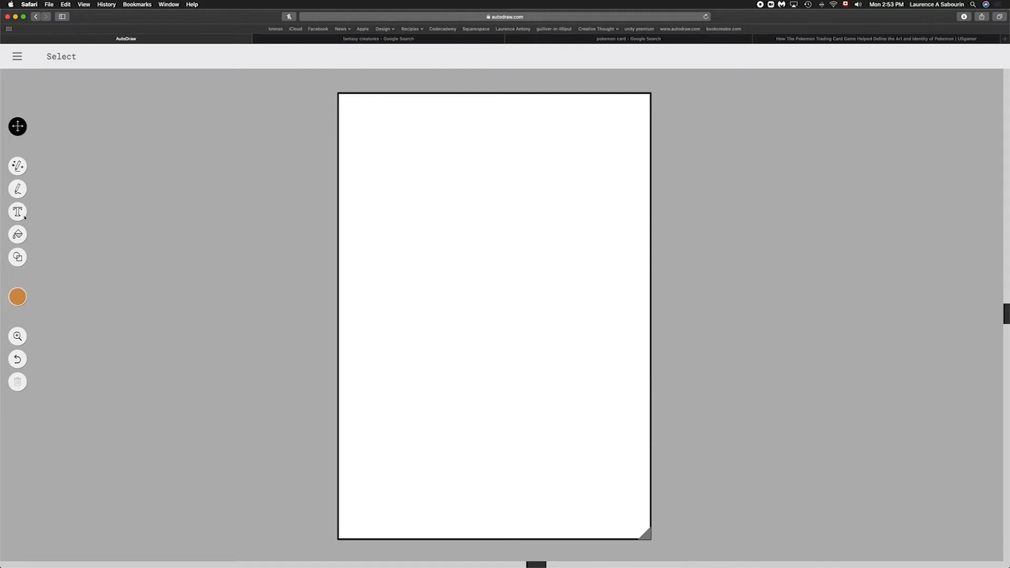
click(17, 235)
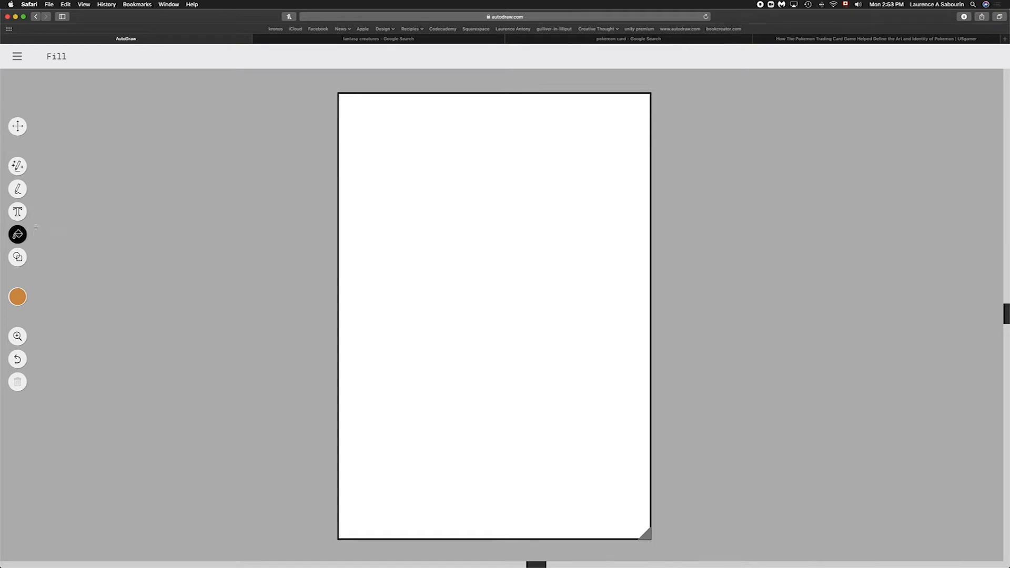
click(17, 126)
click(347, 97)
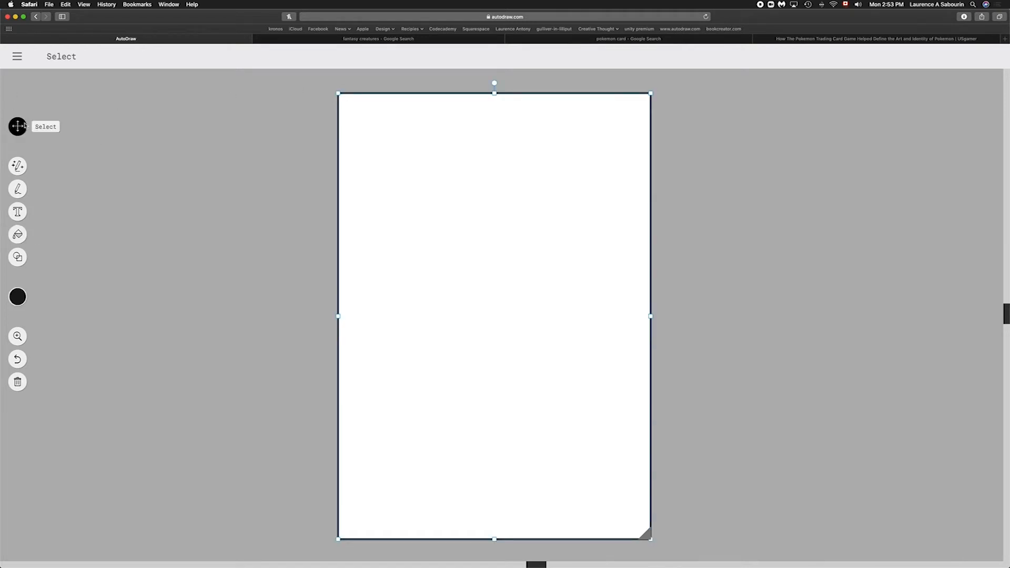
click(18, 236)
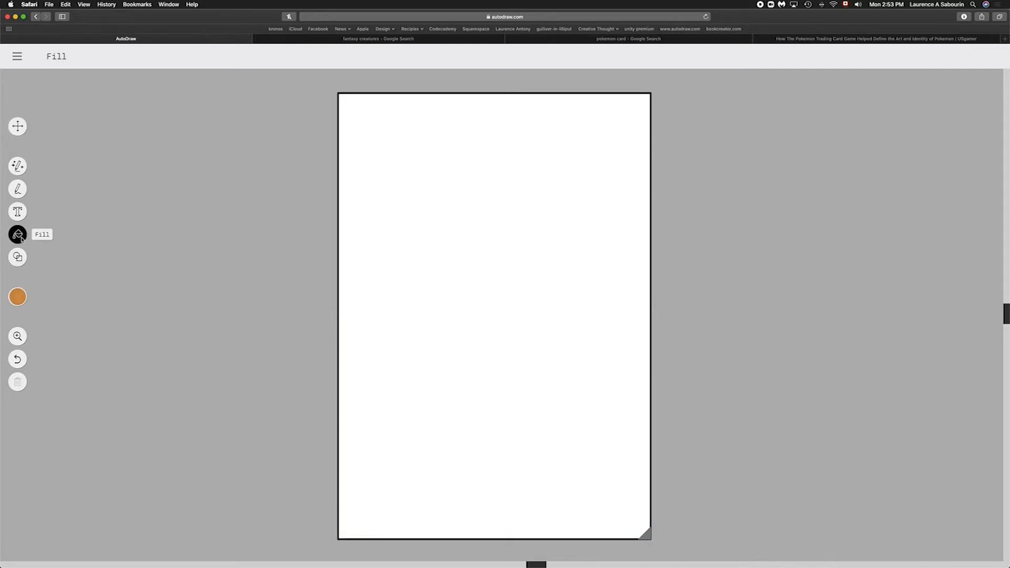
click(512, 260)
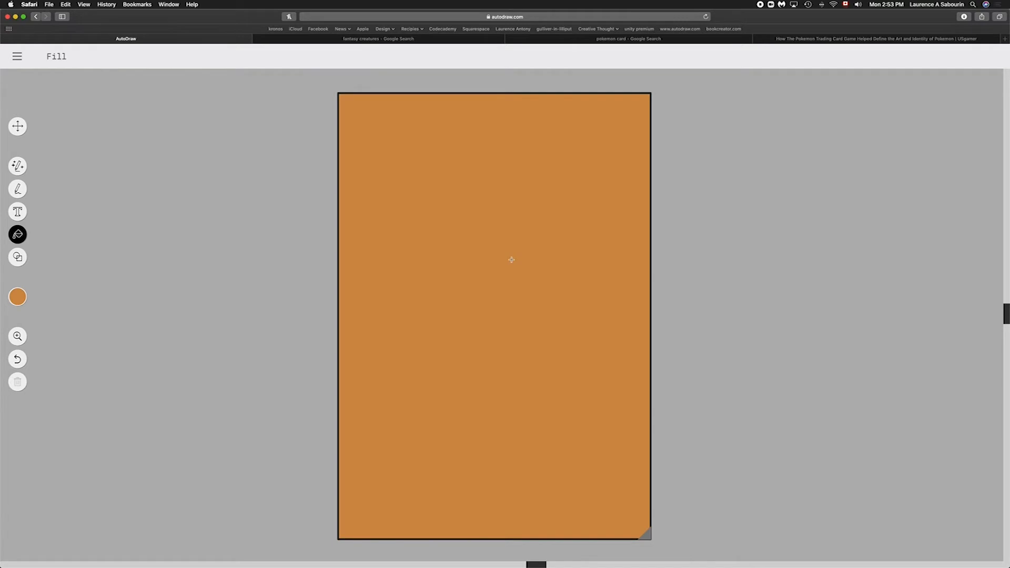
Step: Draw a large black circle outline over the card's upper-left area
scroll(535, 248, right, 1)
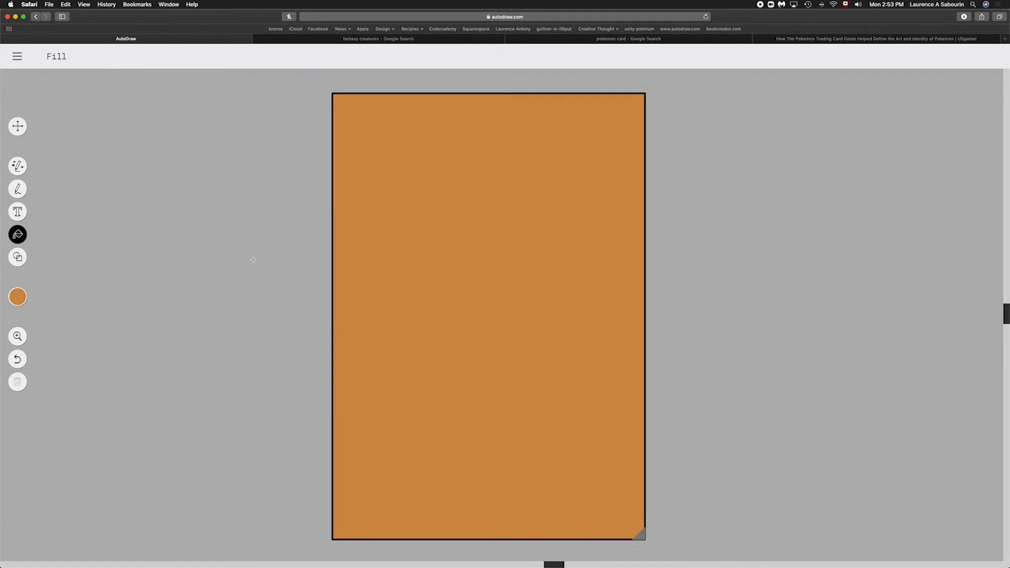
click(23, 255)
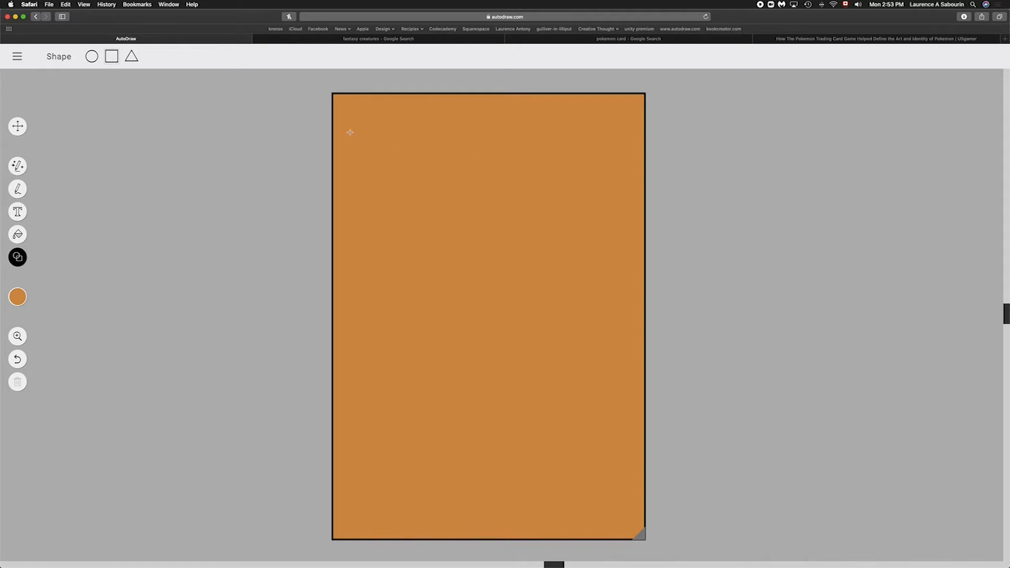
click(92, 62)
scroll(407, 143, left, 1)
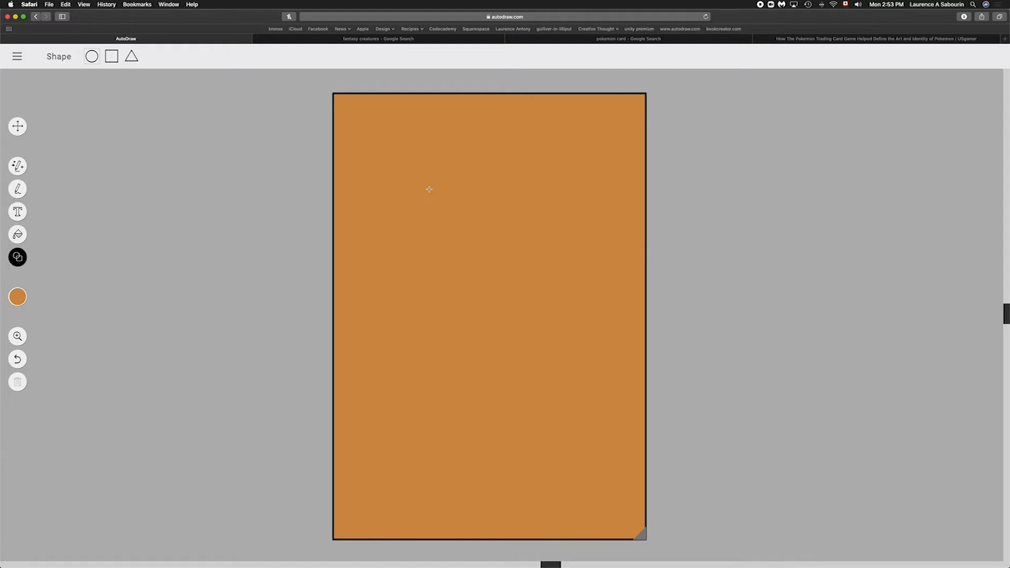
drag(458, 118, 525, 233)
scroll(20, 269, up, 1)
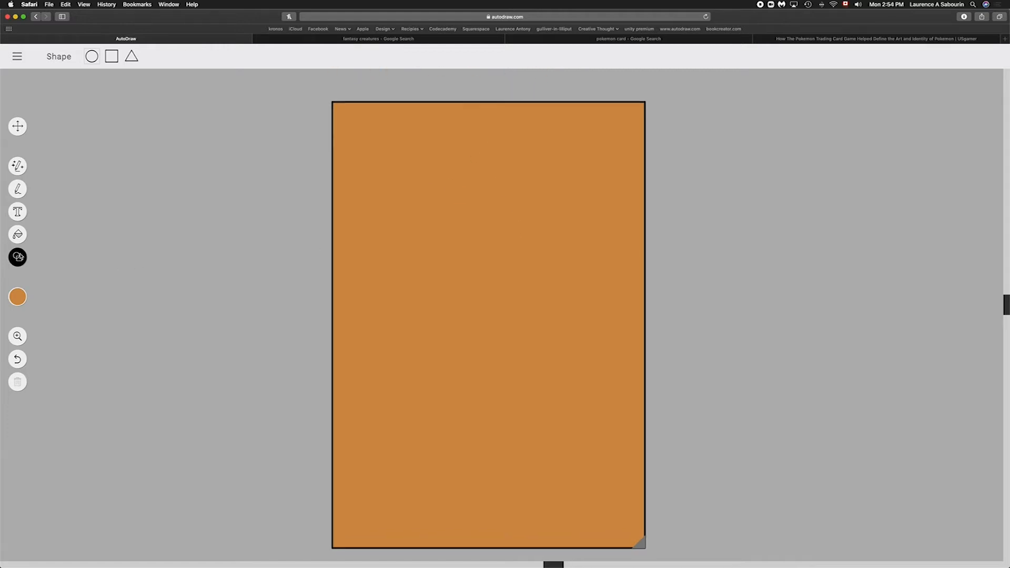
click(18, 295)
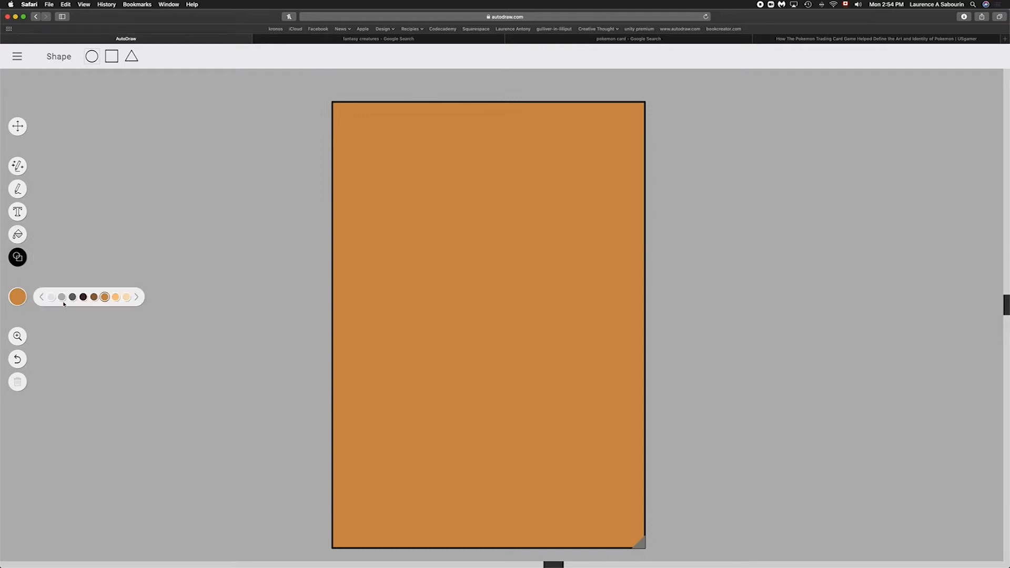
click(41, 298)
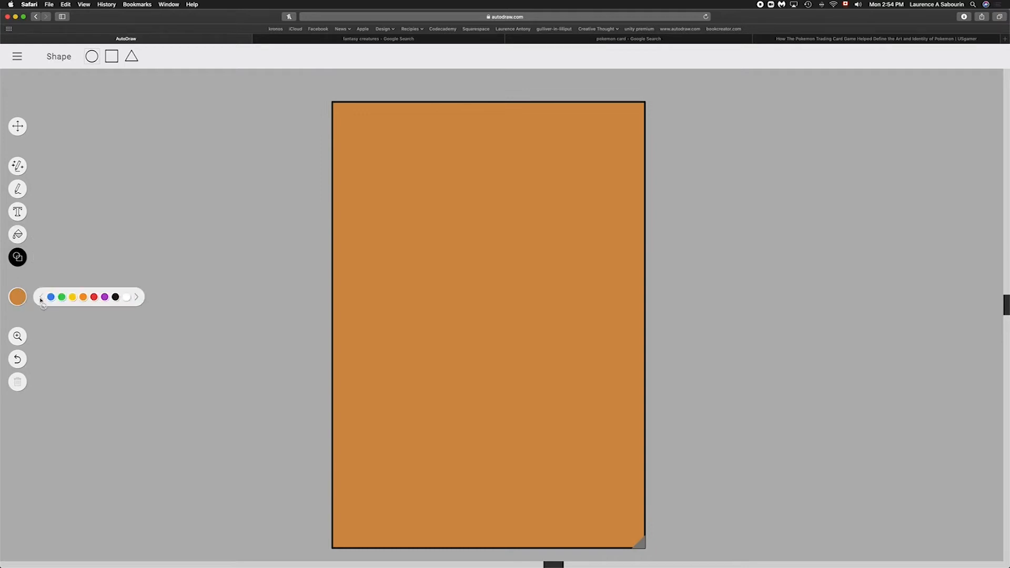
click(116, 298)
drag(413, 161, 457, 271)
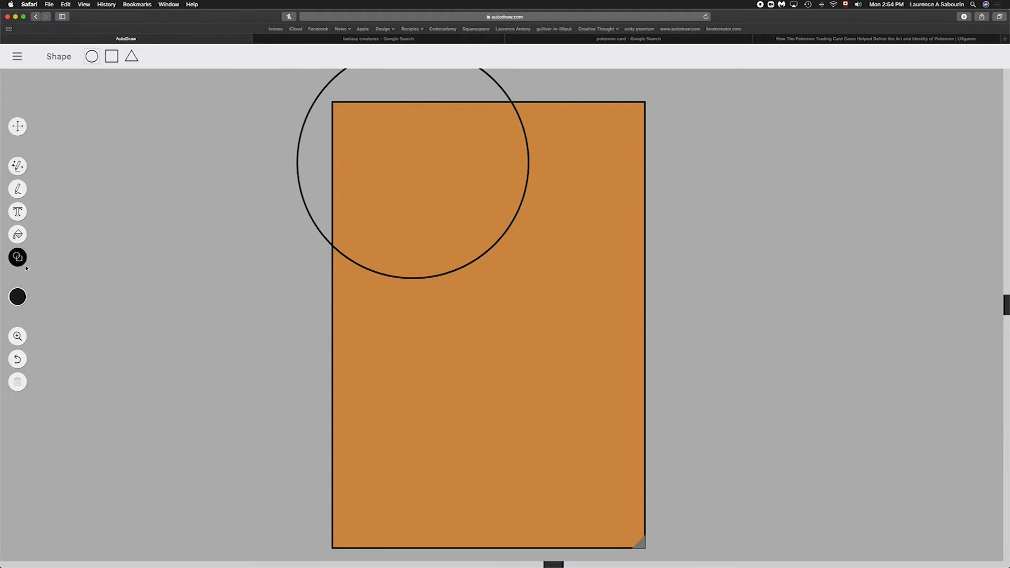
Step: Move the circle to the middle of the card and stretch it vertically into an oval picture frame
click(17, 126)
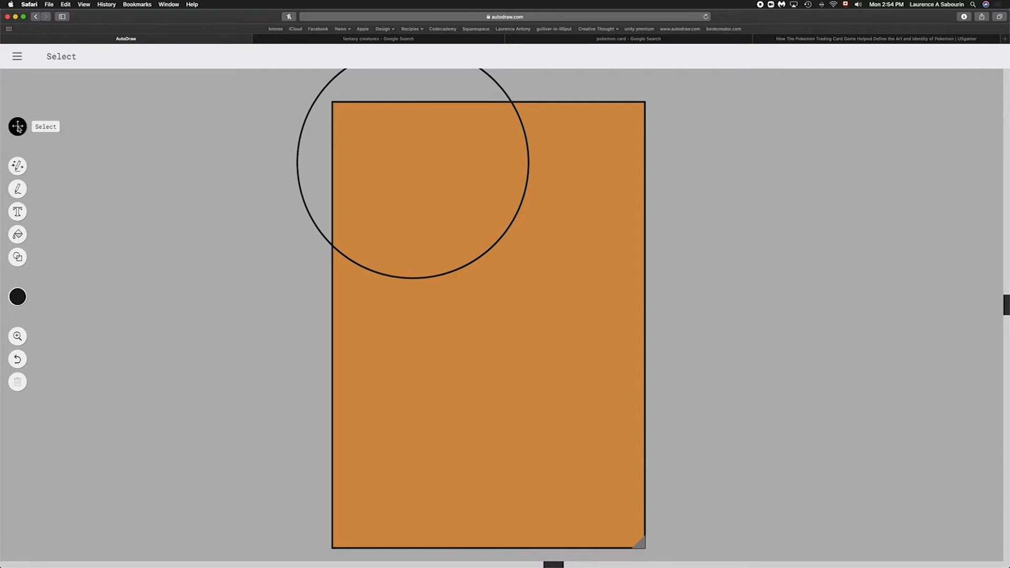
drag(312, 137, 373, 265)
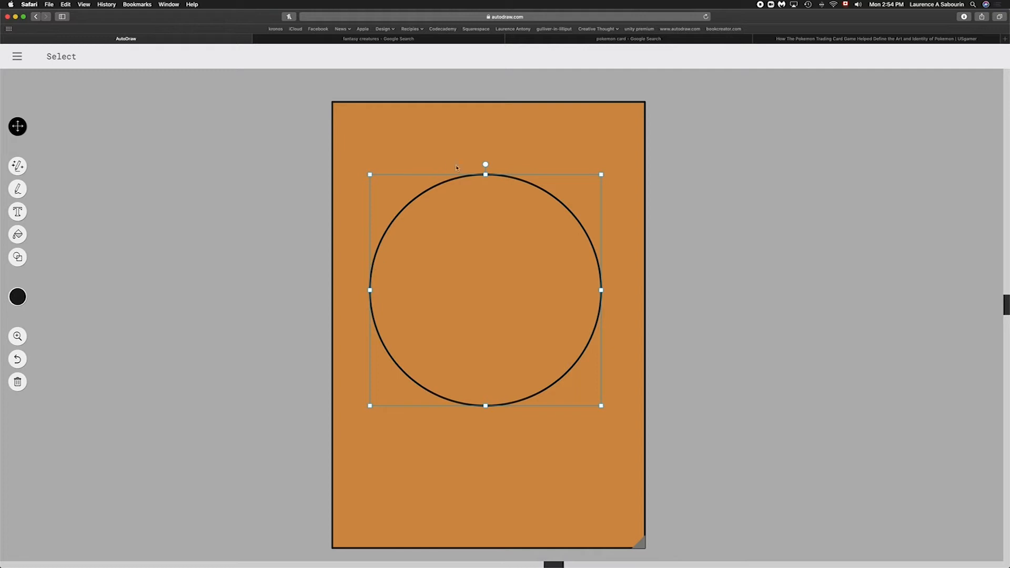
drag(486, 174, 487, 150)
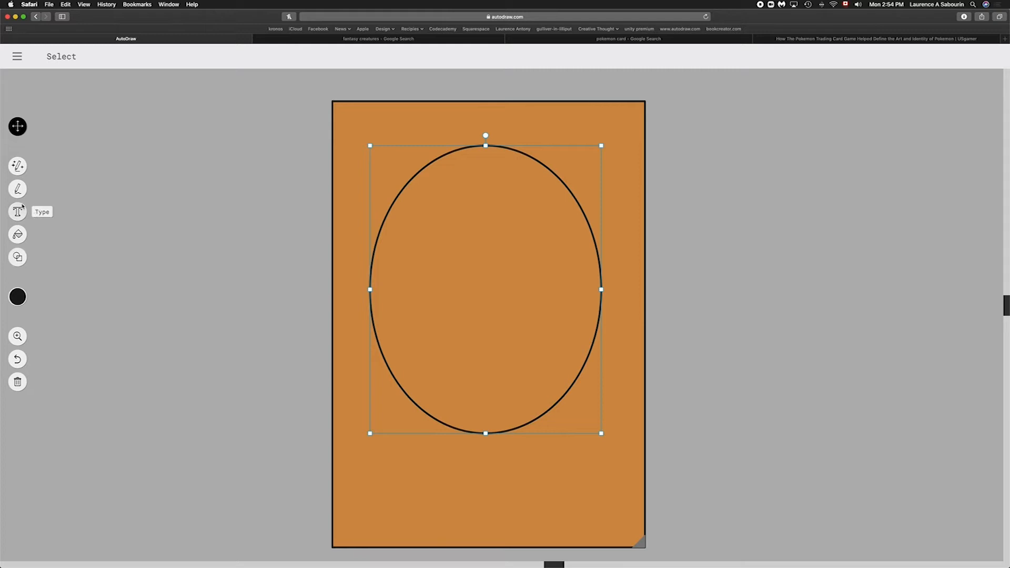
click(21, 258)
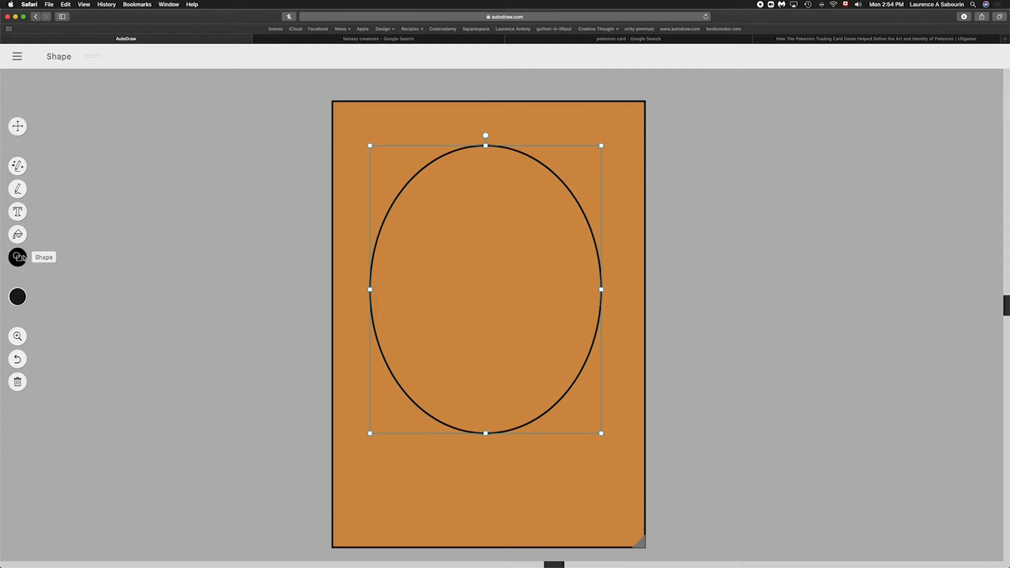
click(17, 128)
click(18, 257)
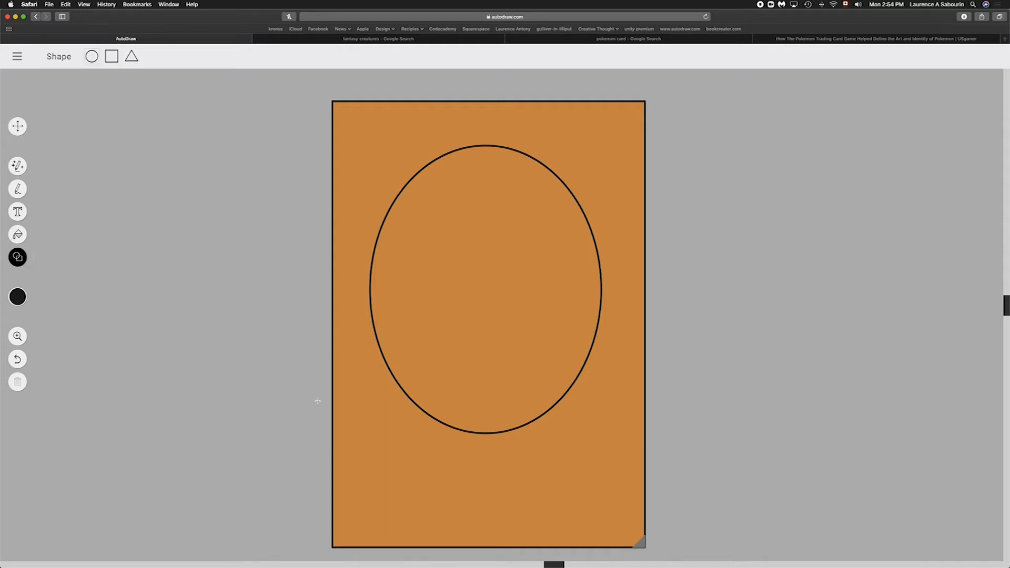
drag(368, 463, 455, 480)
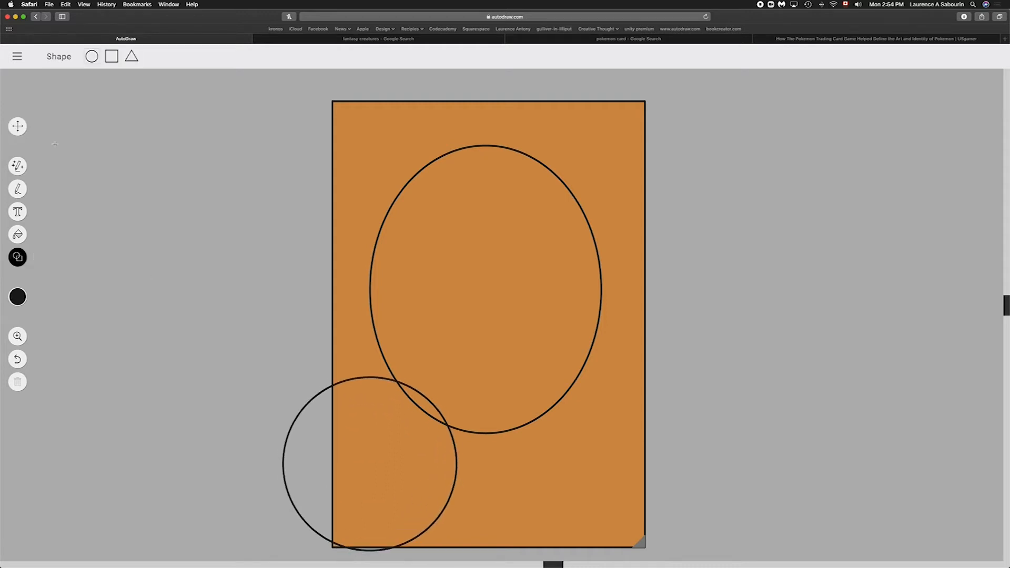
click(18, 126)
click(367, 381)
key(Delete)
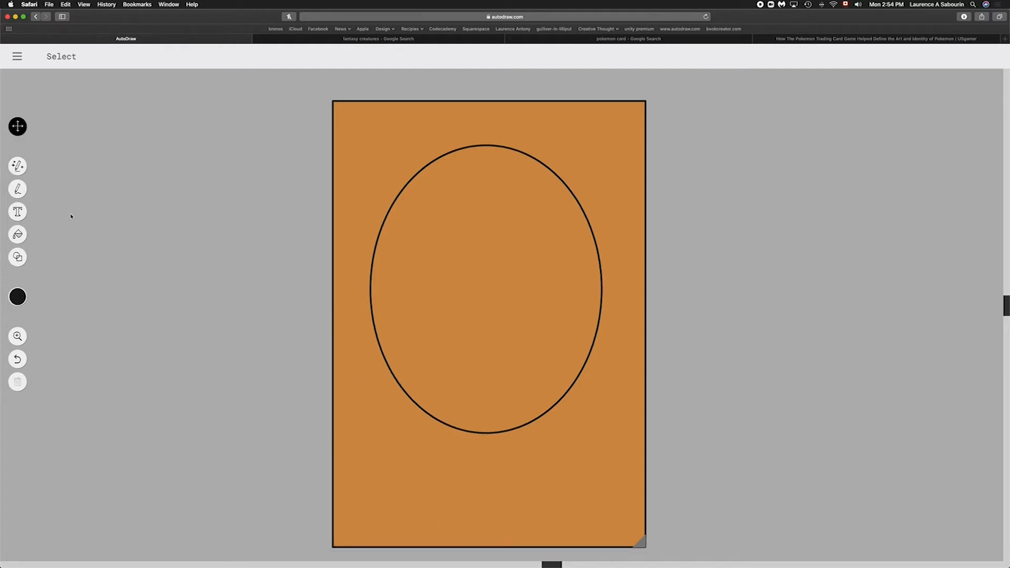
Step: Draw a wide black rectangle outline below the oval, spanning almost the full width of the card
click(19, 211)
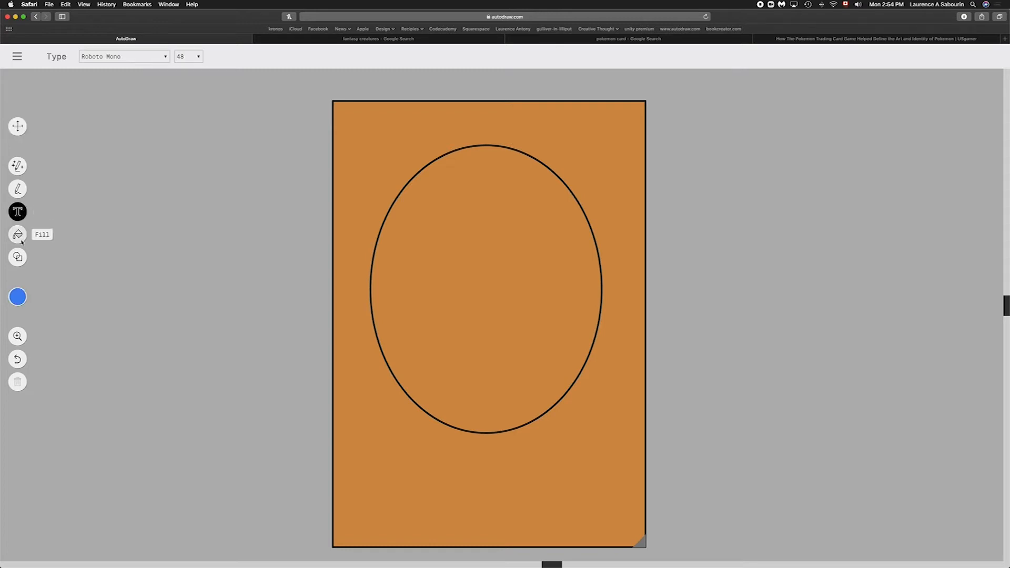
click(17, 258)
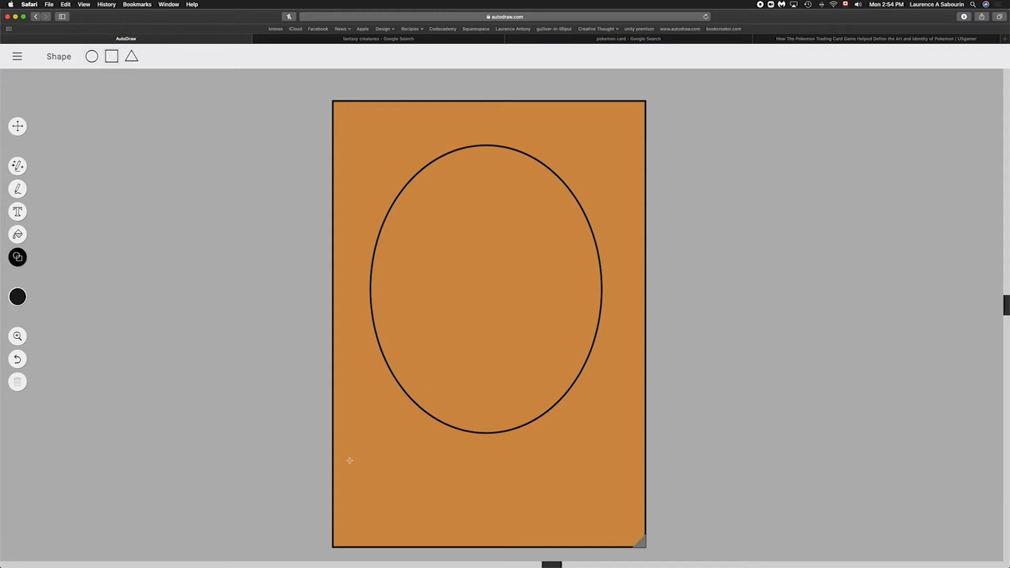
drag(346, 454, 634, 527)
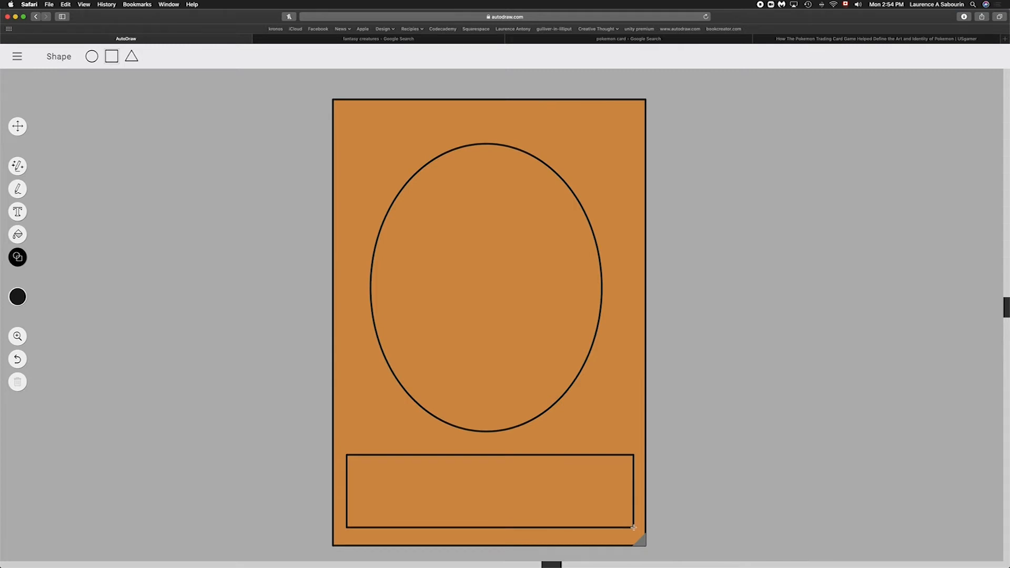
Step: Shrink the oval picture frame proportionally and move it up to leave more space above the rectangle
click(17, 126)
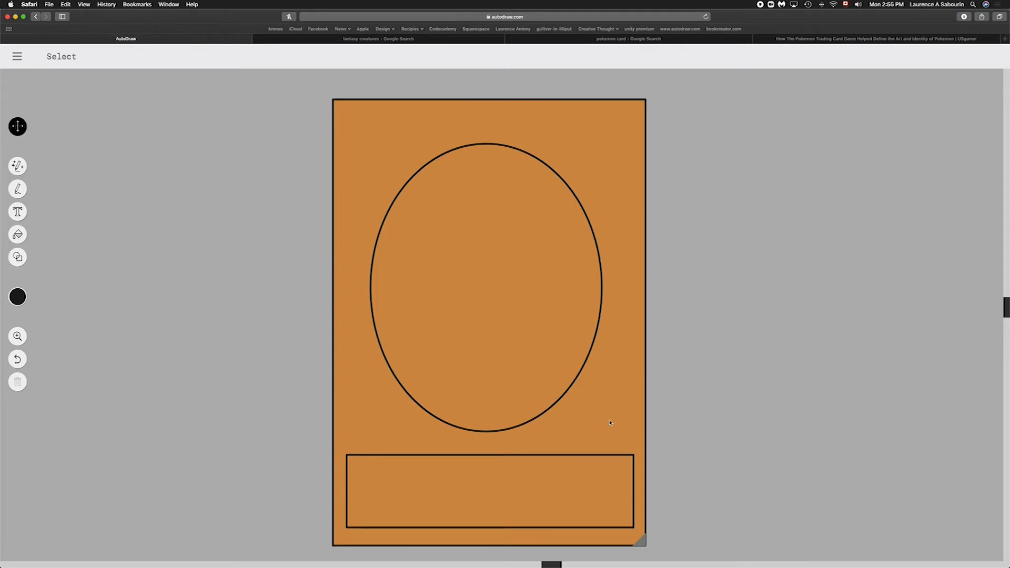
click(570, 393)
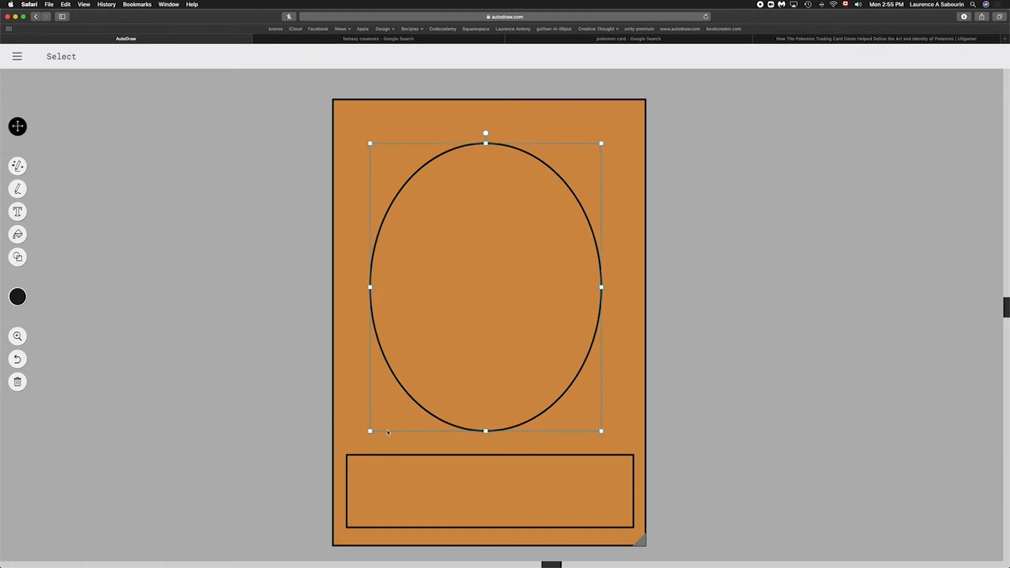
drag(371, 431, 387, 410)
drag(448, 401, 450, 375)
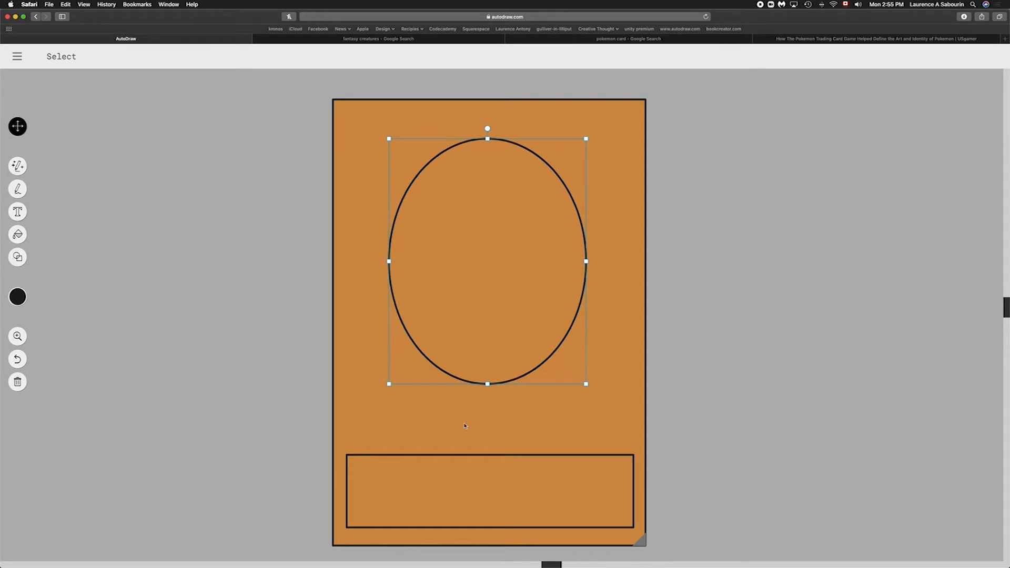
Step: Make the lower rectangle taller by extending it upward, and lower the oval slightly to balance the spacing
click(492, 454)
drag(491, 455, 504, 431)
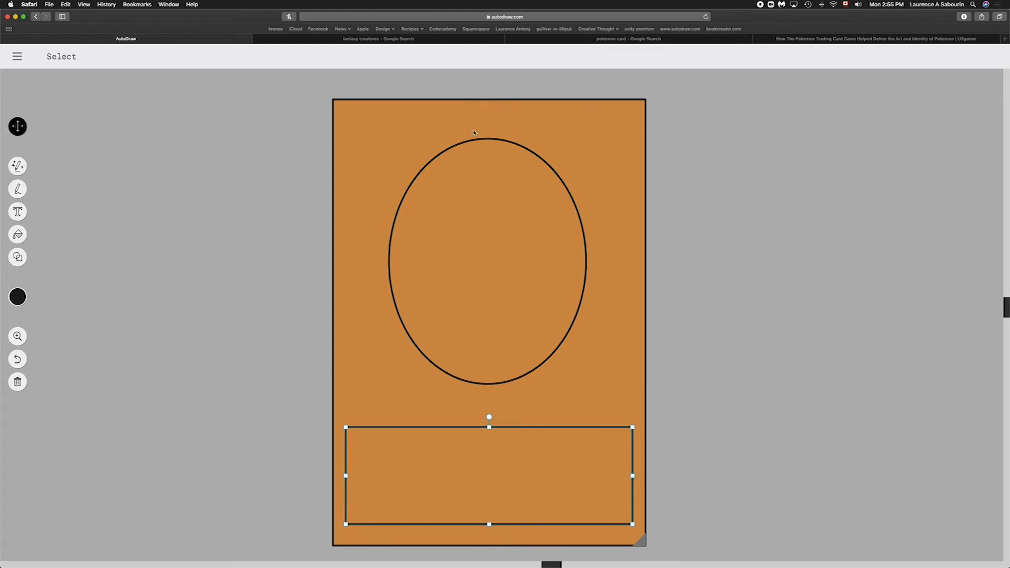
drag(495, 139, 494, 154)
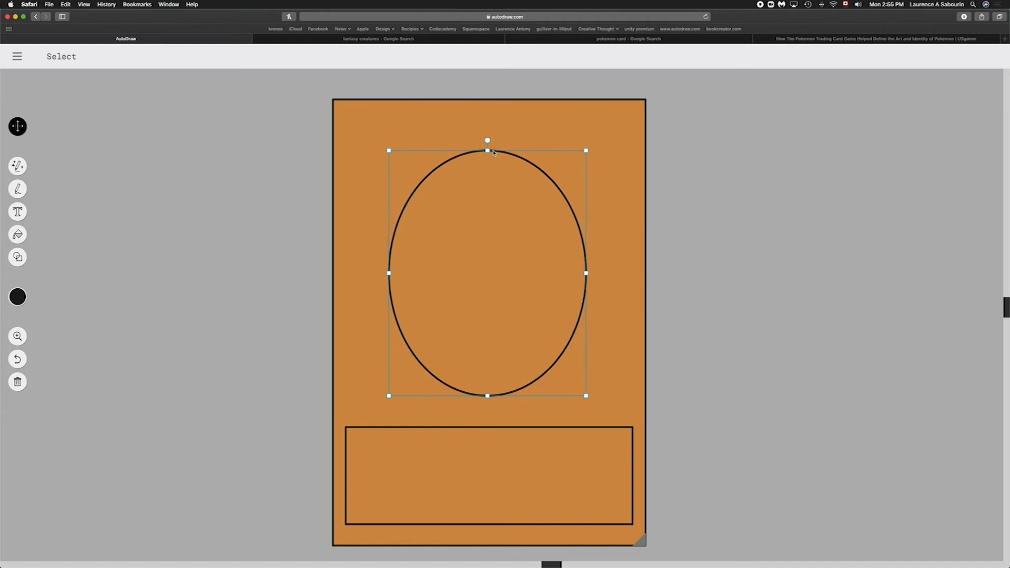
Step: Fill the lower rectangle with the light peach colour from the extended palette
click(23, 238)
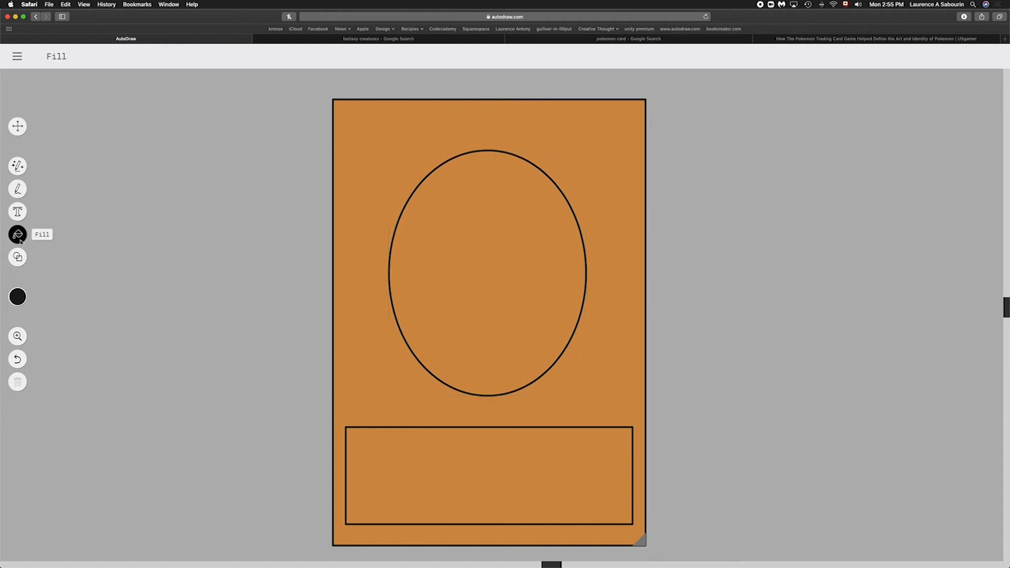
click(18, 298)
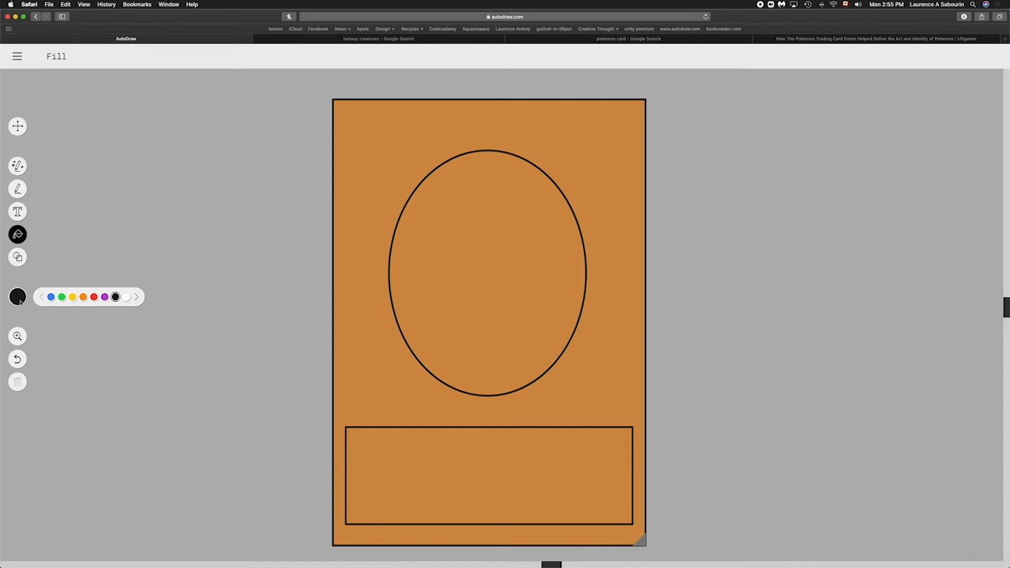
mouse_move(17, 303)
click(136, 298)
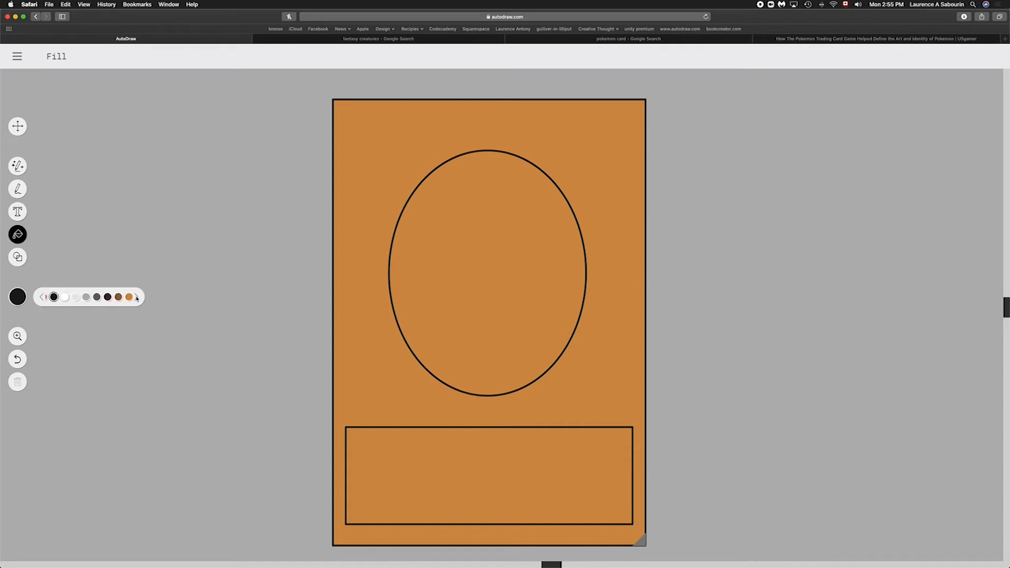
click(137, 297)
click(136, 297)
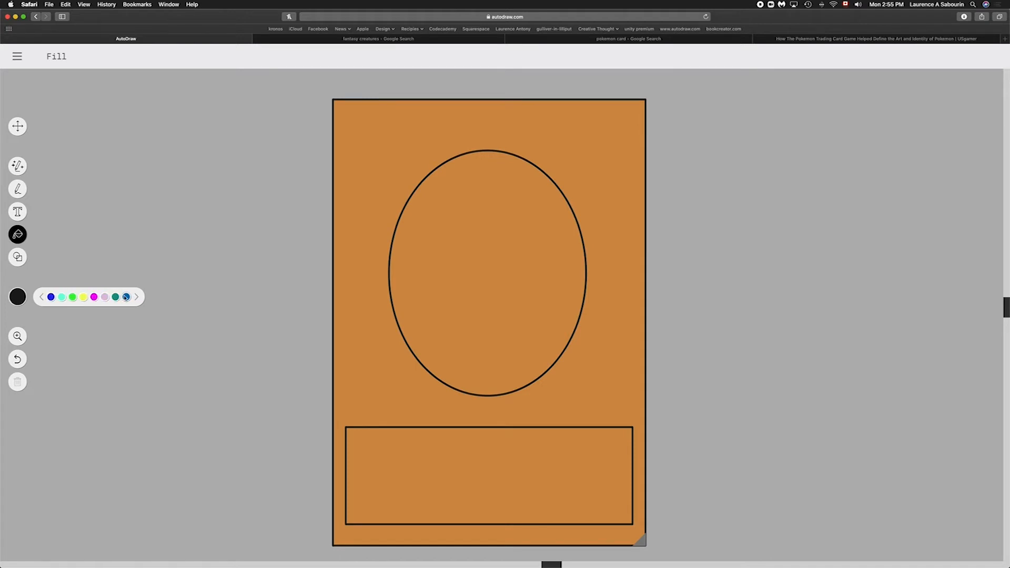
click(136, 297)
click(136, 298)
click(41, 298)
click(41, 298)
click(126, 298)
click(503, 458)
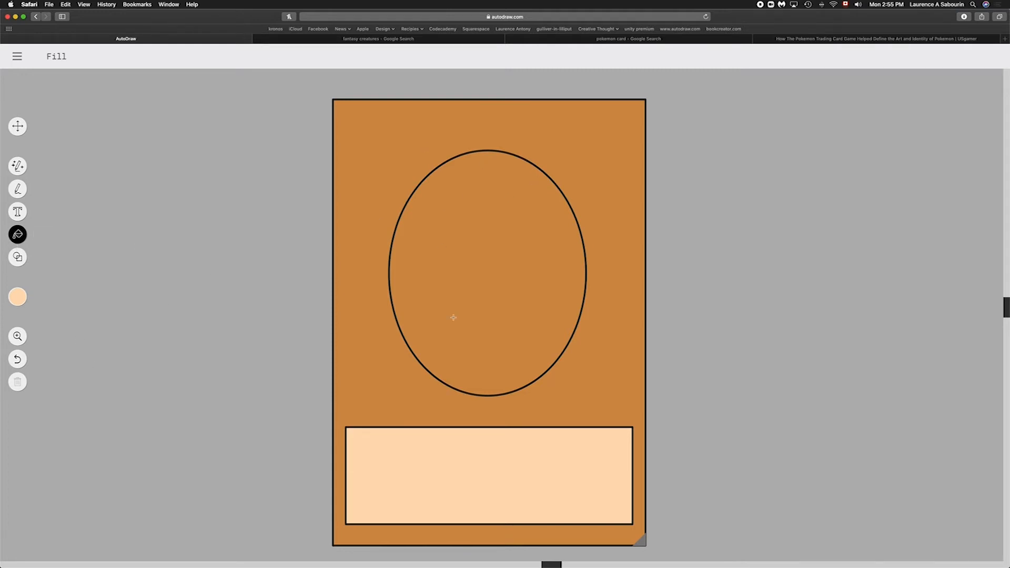
Step: Activate the Type tool and browse the fantasy creatures and Pokemon card image results for creature ideas
click(18, 212)
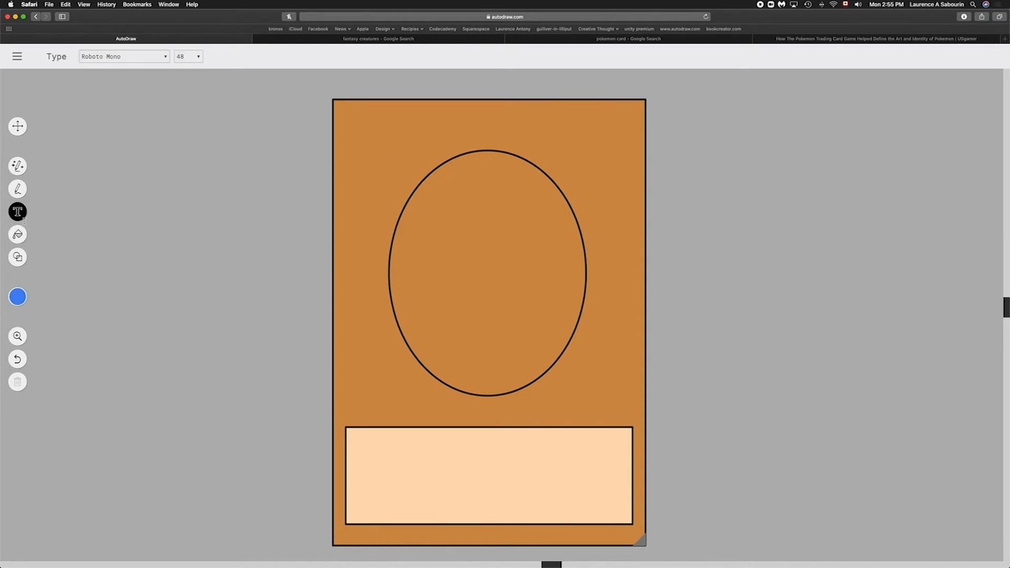
scroll(208, 172, up, 1)
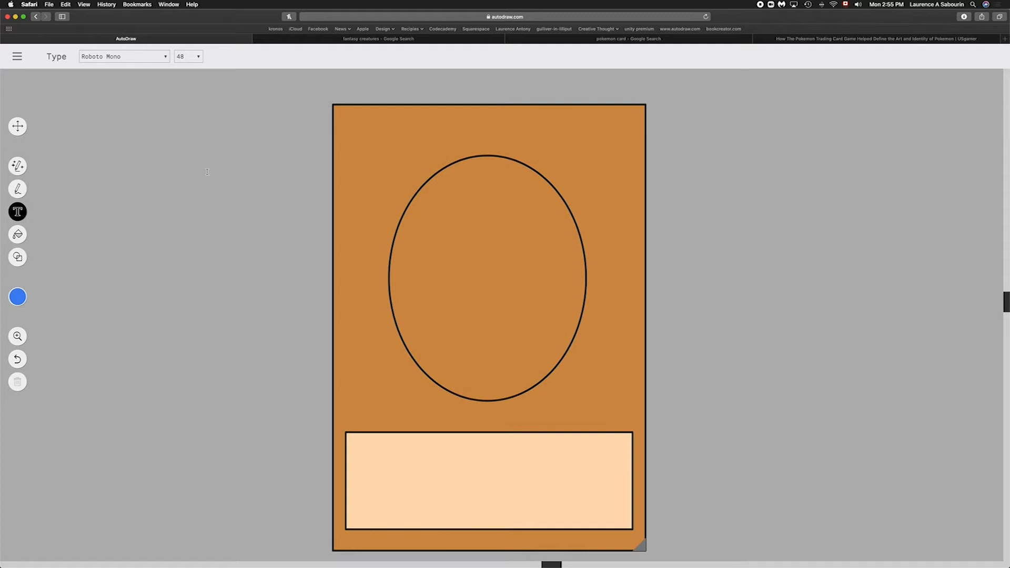
click(400, 38)
scroll(382, 116, up, 10)
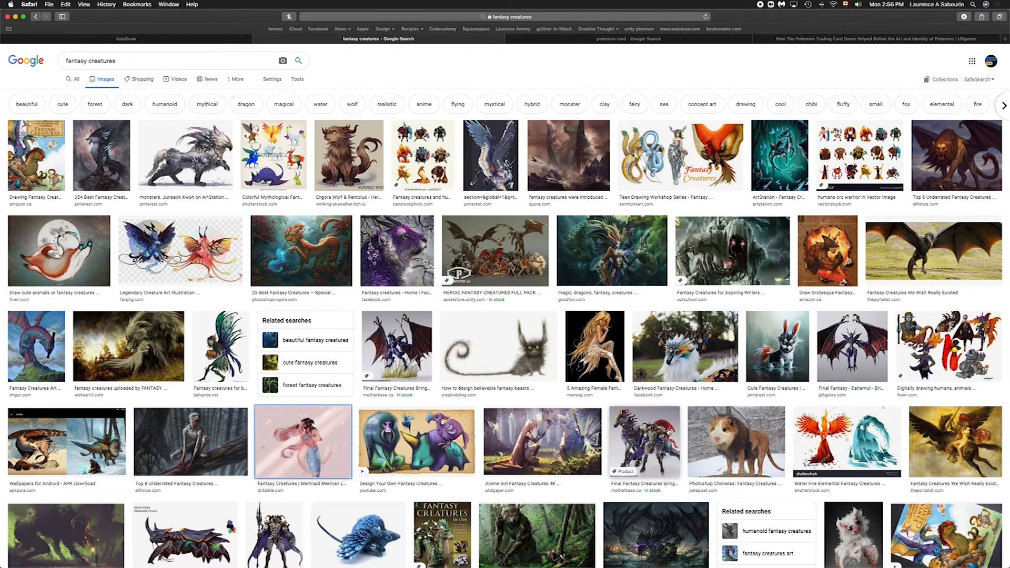
scroll(699, 411, down, 1)
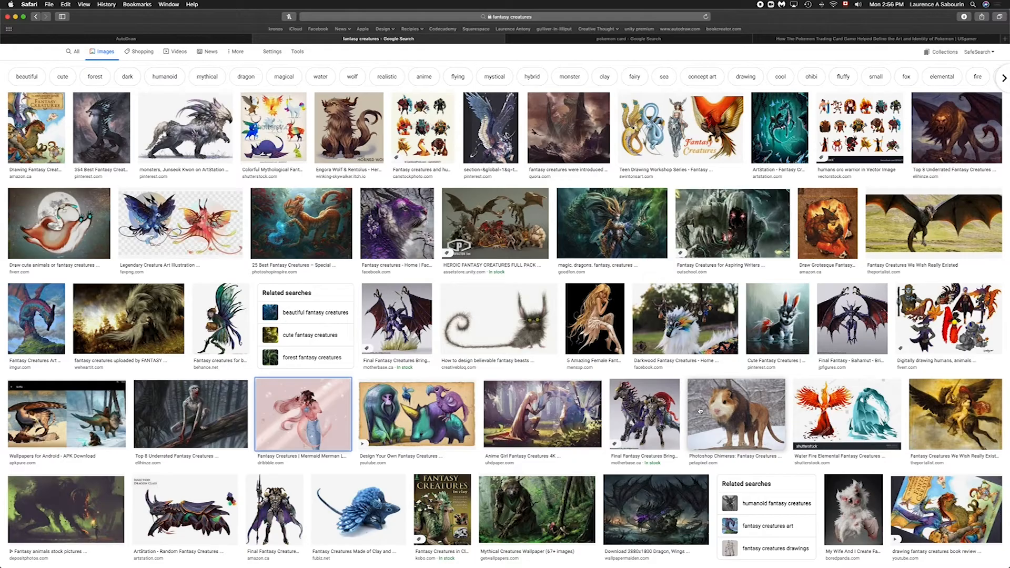
scroll(700, 410, down, 9)
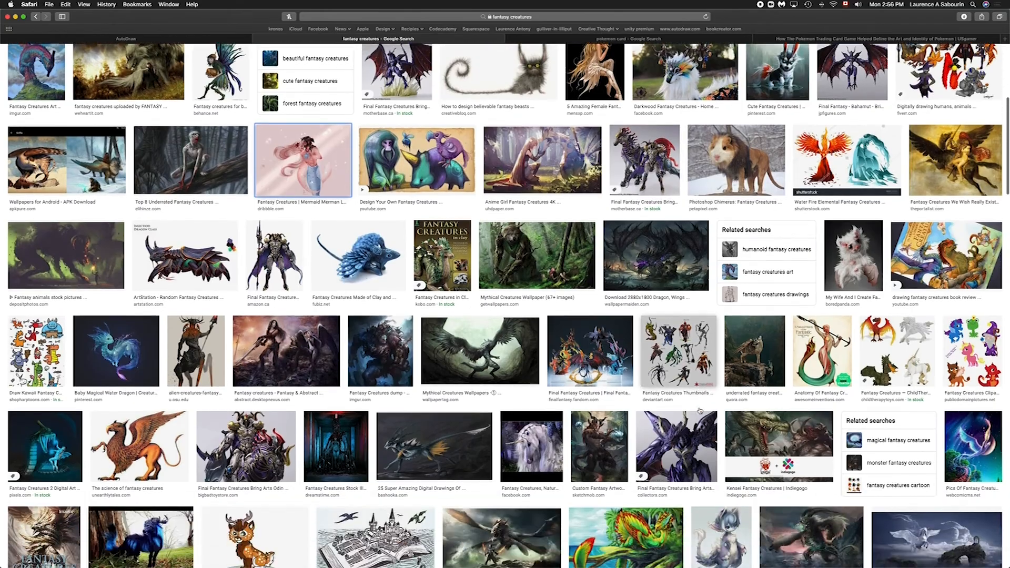
scroll(700, 410, down, 2)
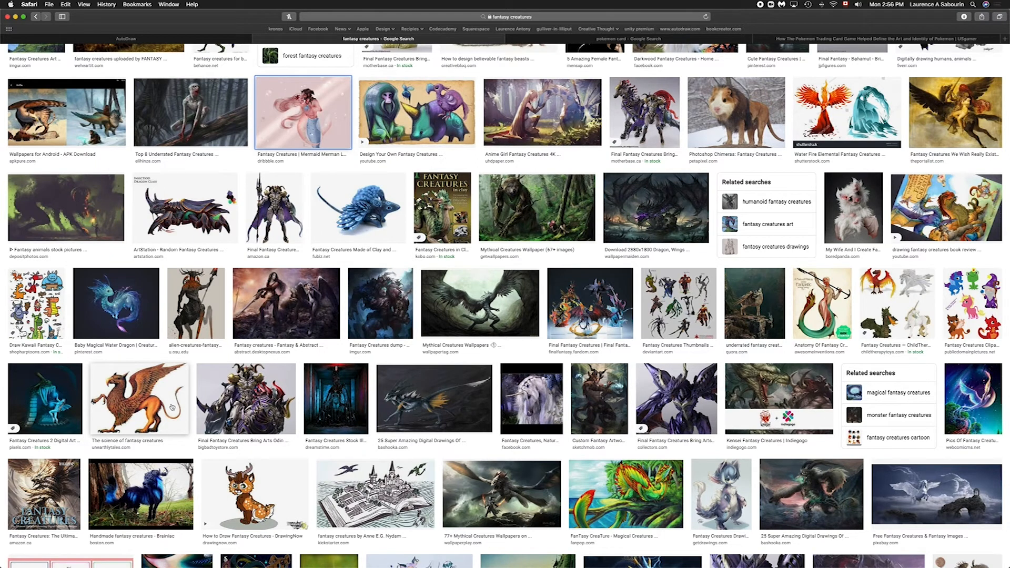
scroll(221, 237, down, 1)
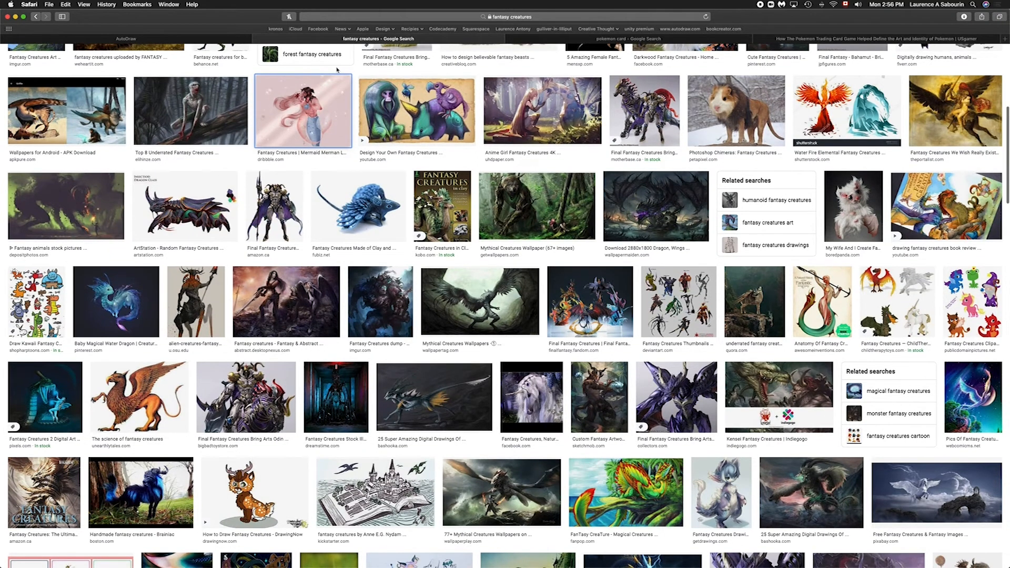
scroll(368, 79, down, 1)
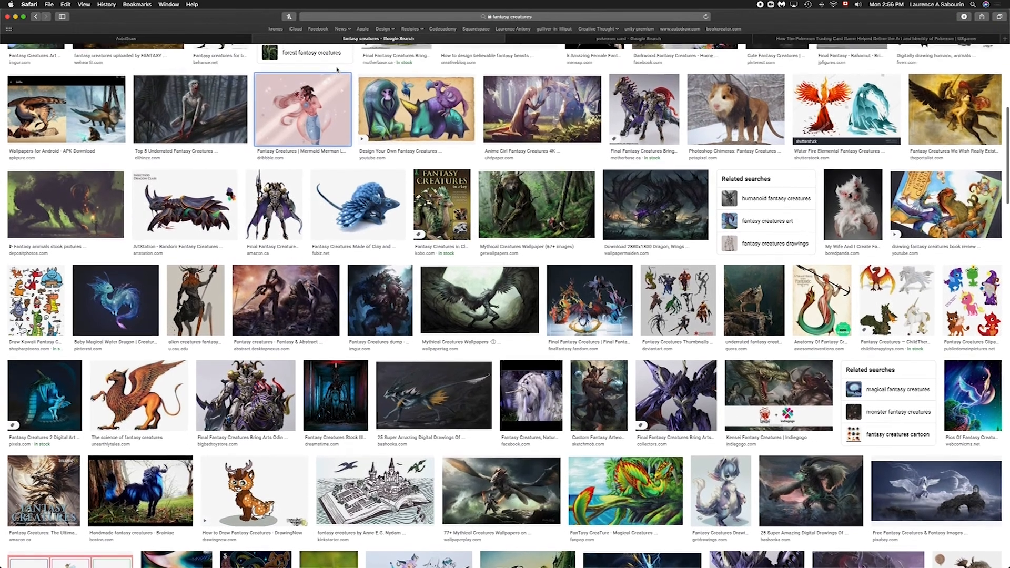
scroll(337, 70, up, 1)
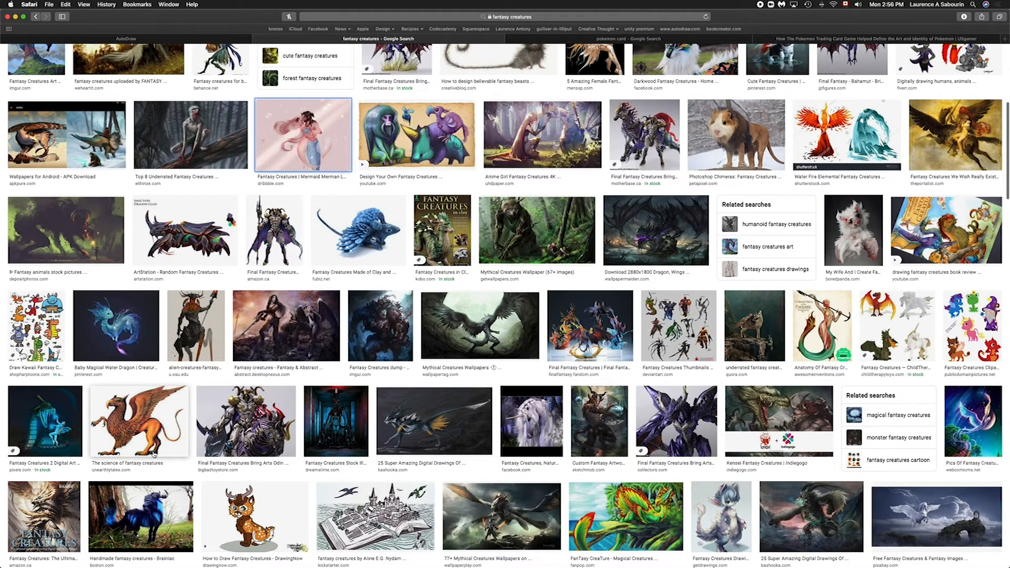
click(618, 40)
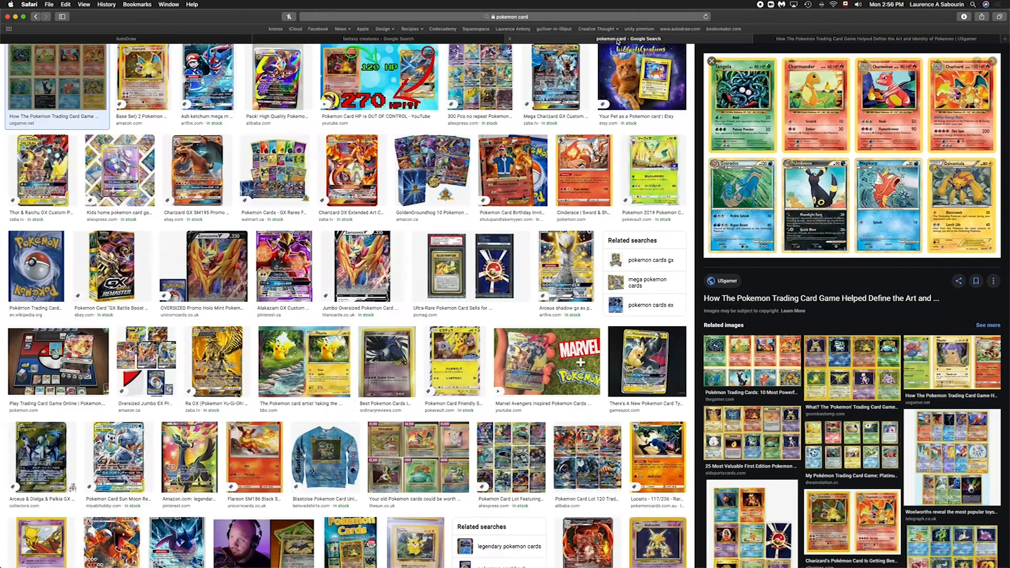
click(406, 39)
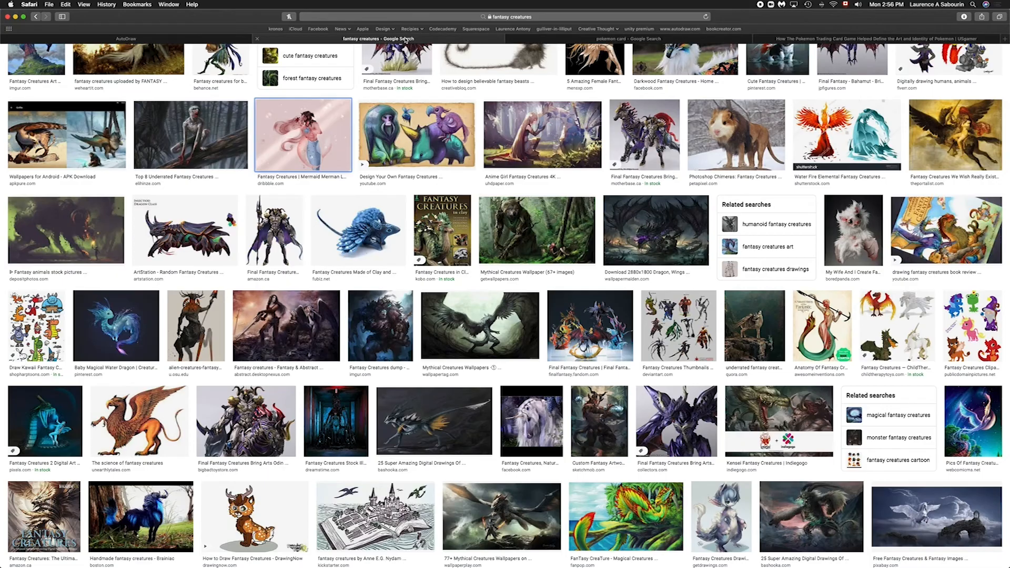
click(196, 40)
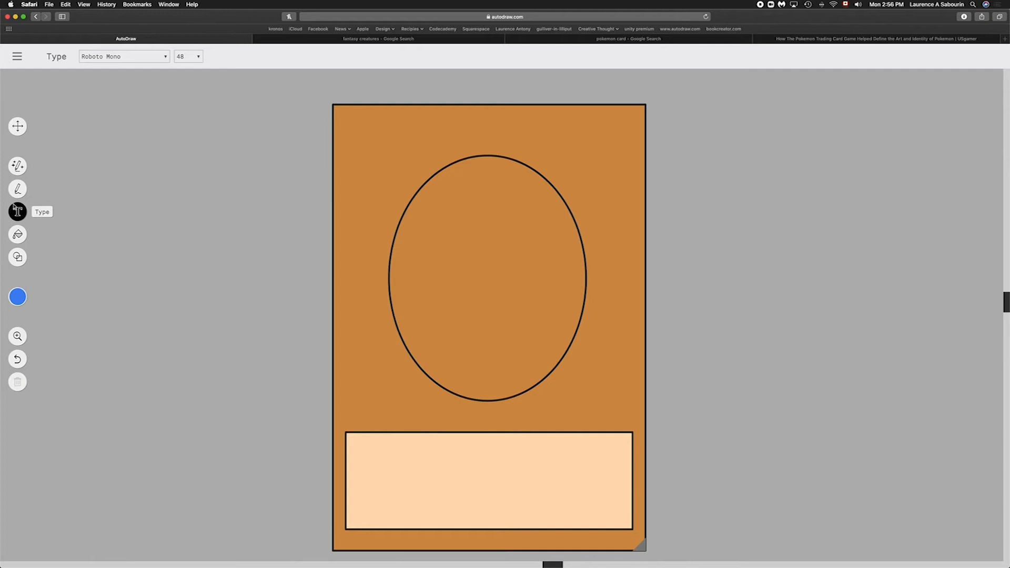
Step: Set the text colour to white and the font to Crimson Text
click(17, 297)
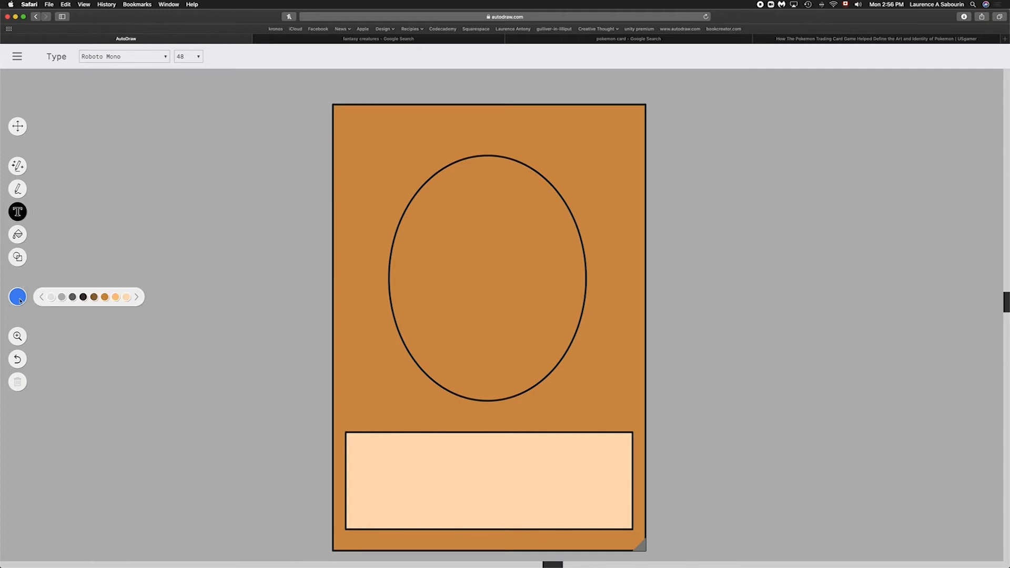
click(43, 298)
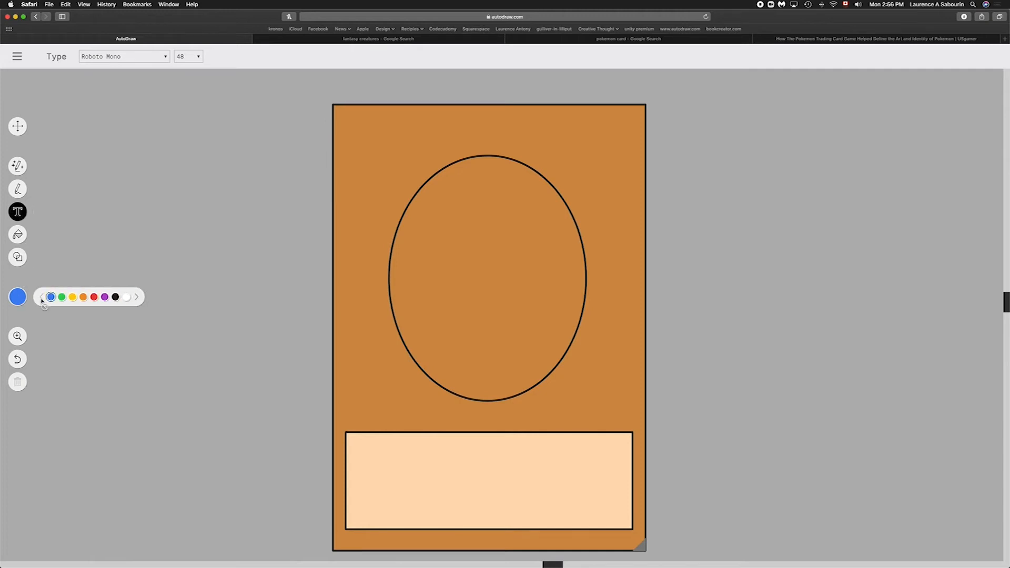
click(127, 298)
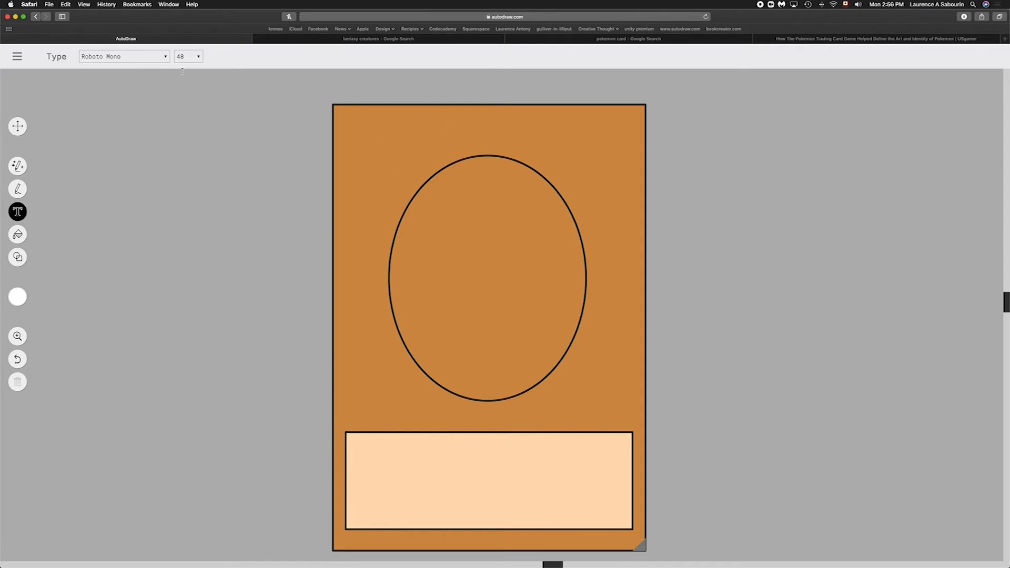
click(99, 58)
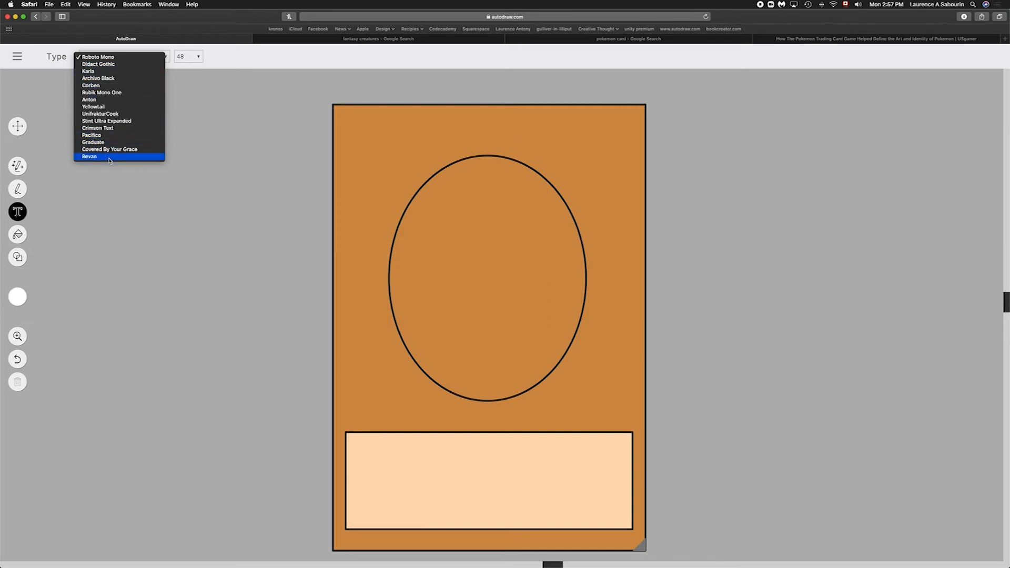
click(100, 128)
click(194, 57)
click(194, 57)
click(355, 124)
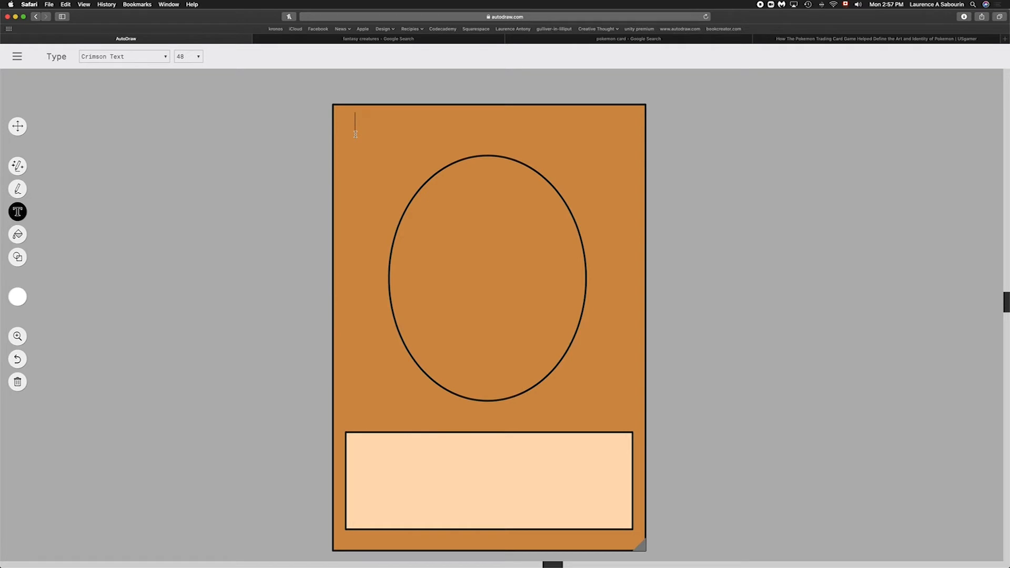
text(F)
key(BackSpace)
click(184, 57)
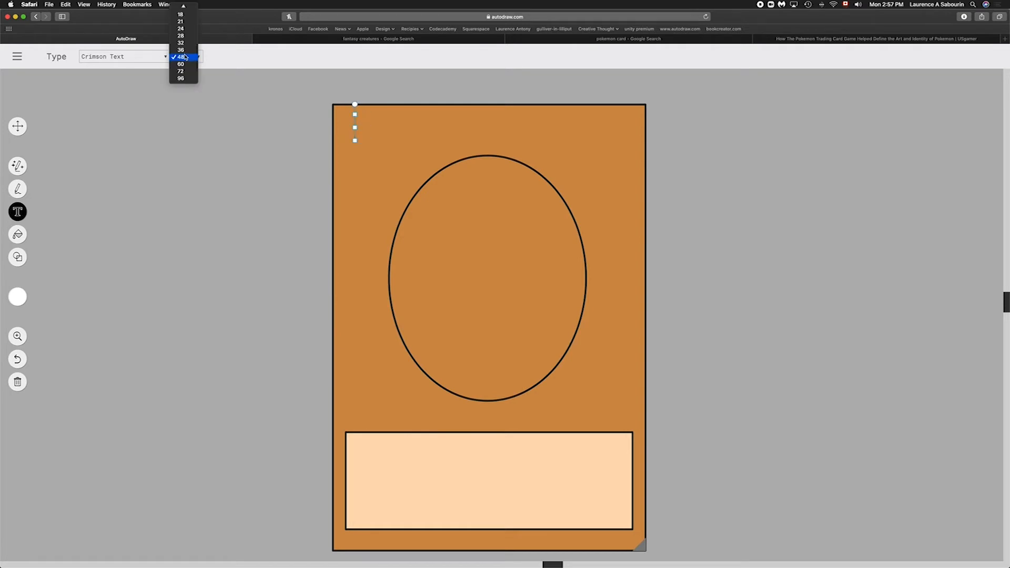
click(183, 44)
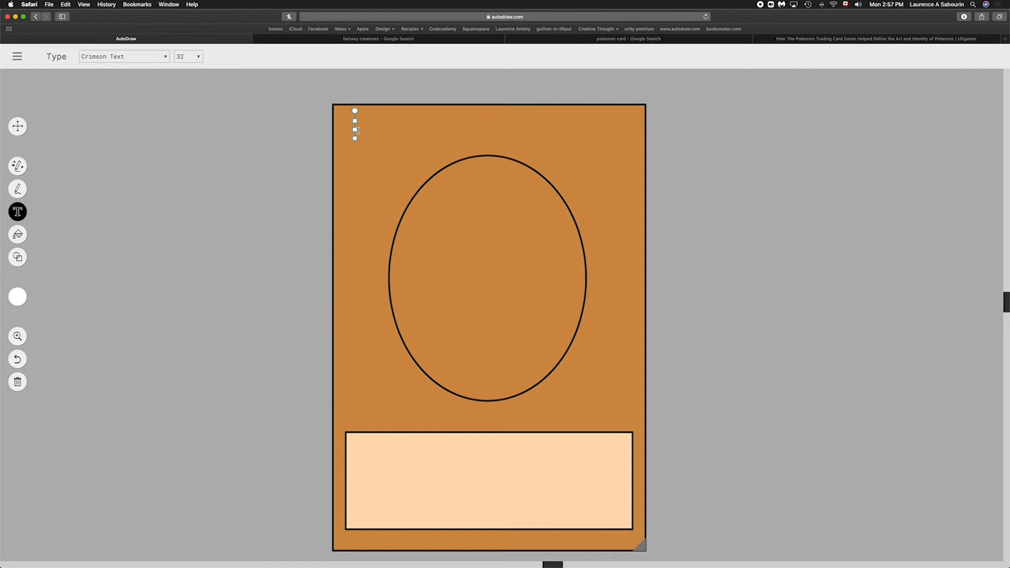
text(Griffon des plaines)
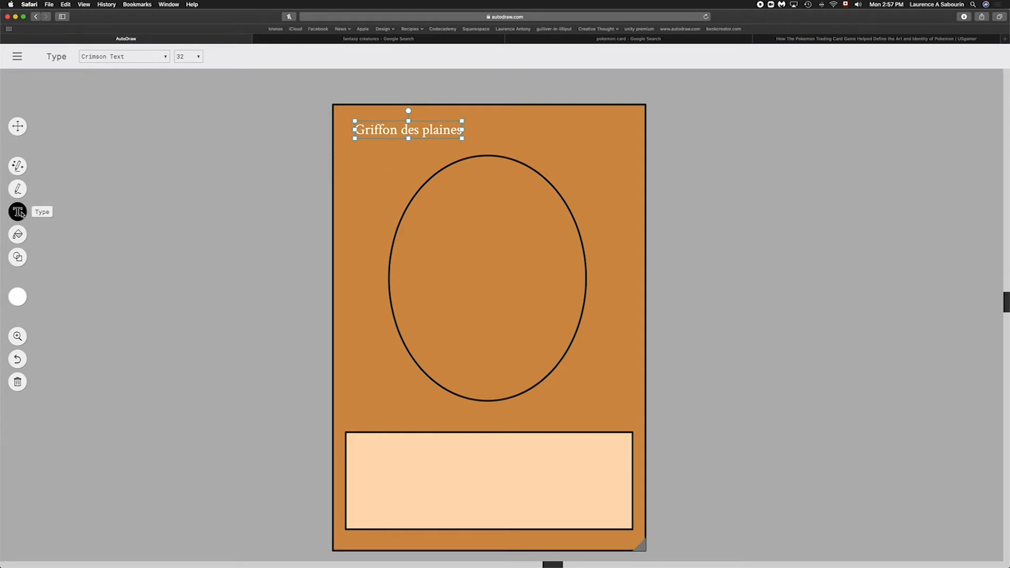
click(196, 58)
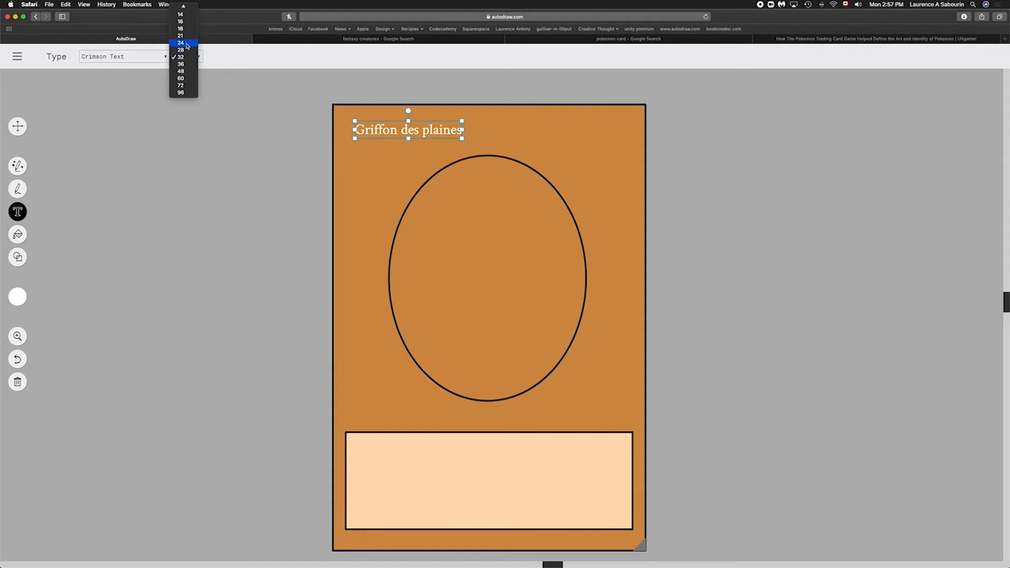
click(182, 43)
key(super+z)
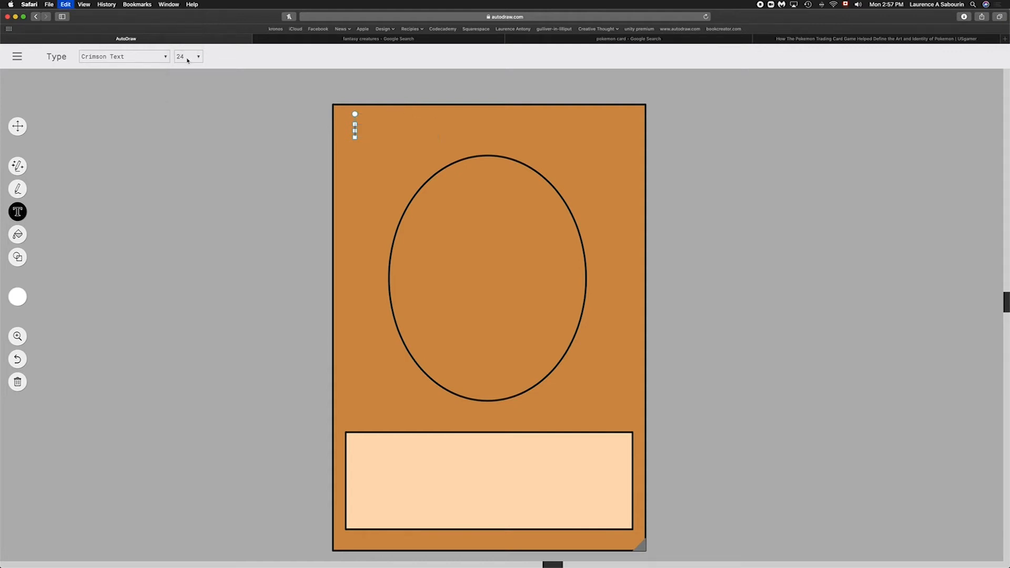
Step: Set the text size to 32 and add the title "Griffon des plaines" in the card's upper-left corner
click(192, 56)
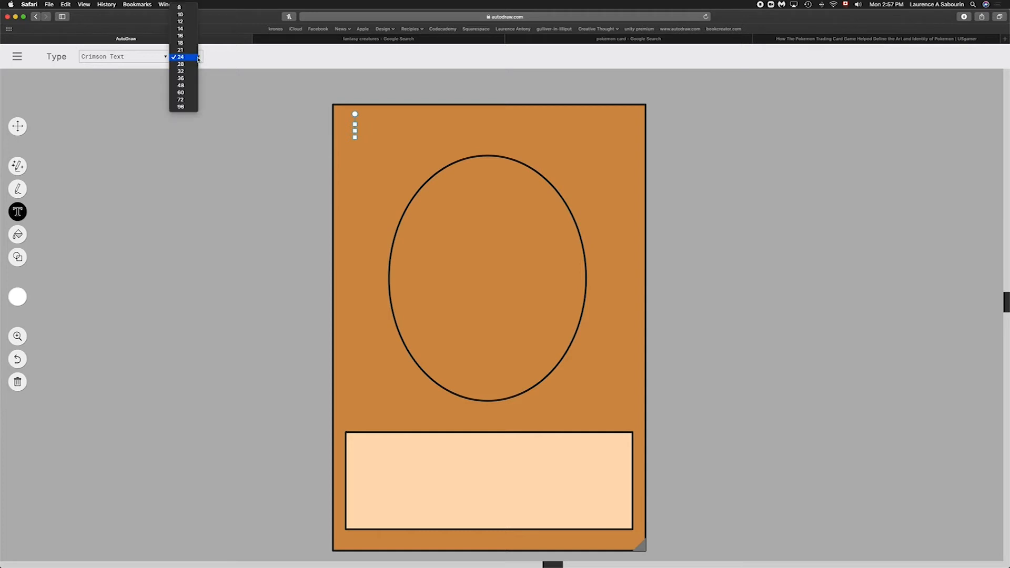
click(184, 65)
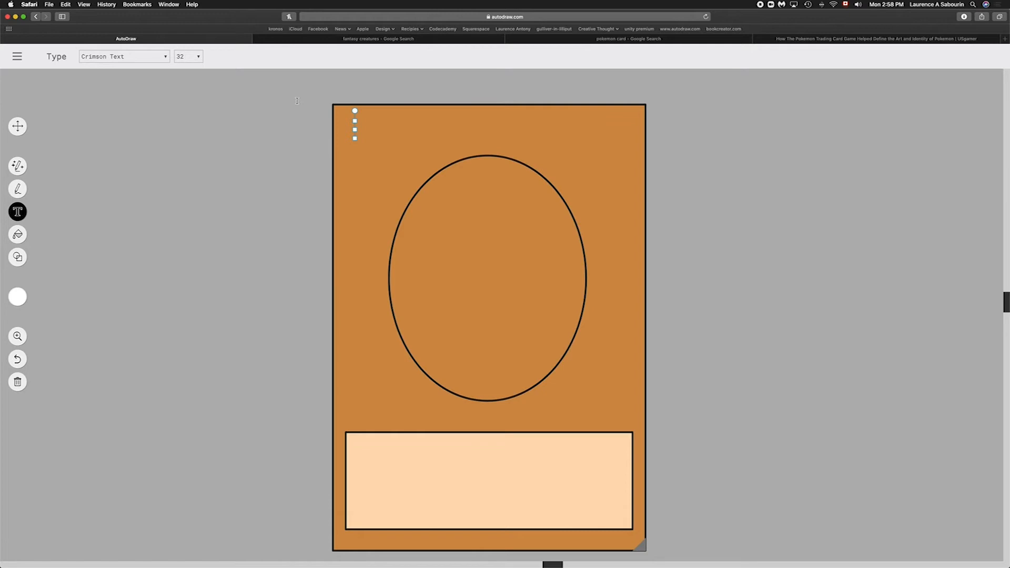
click(362, 132)
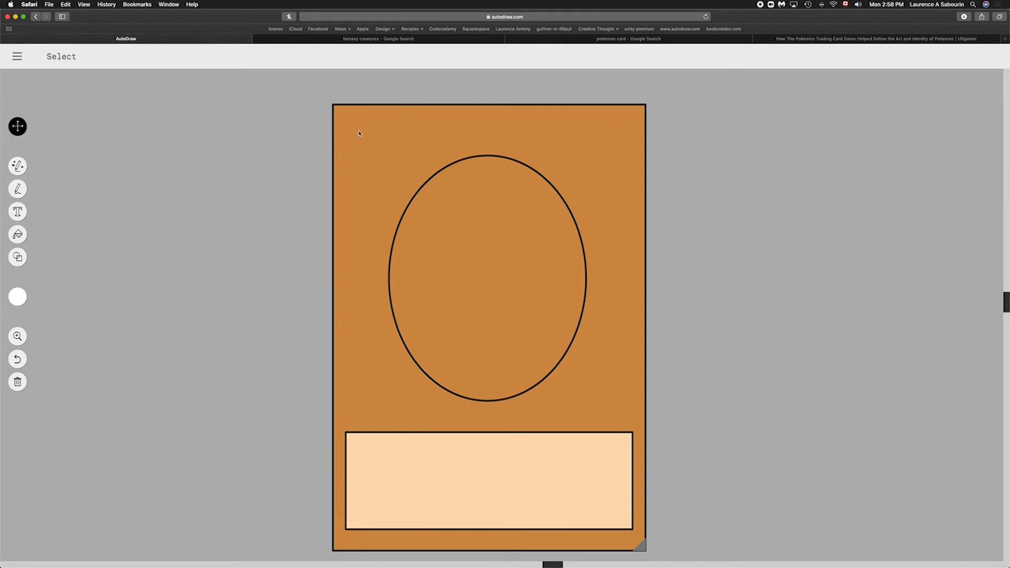
click(18, 211)
click(343, 136)
text(Gr)
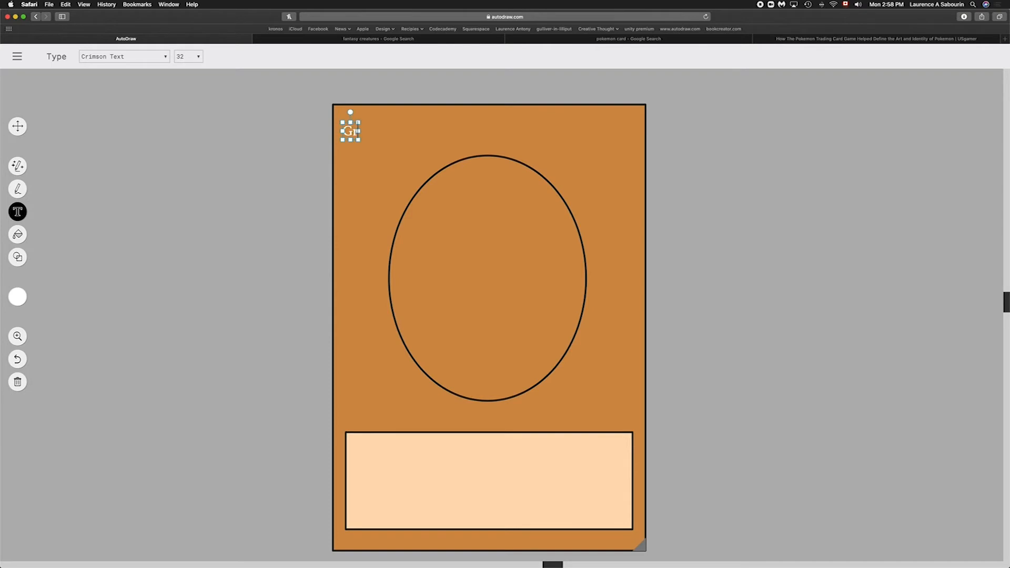
text(iffon des Plaines)
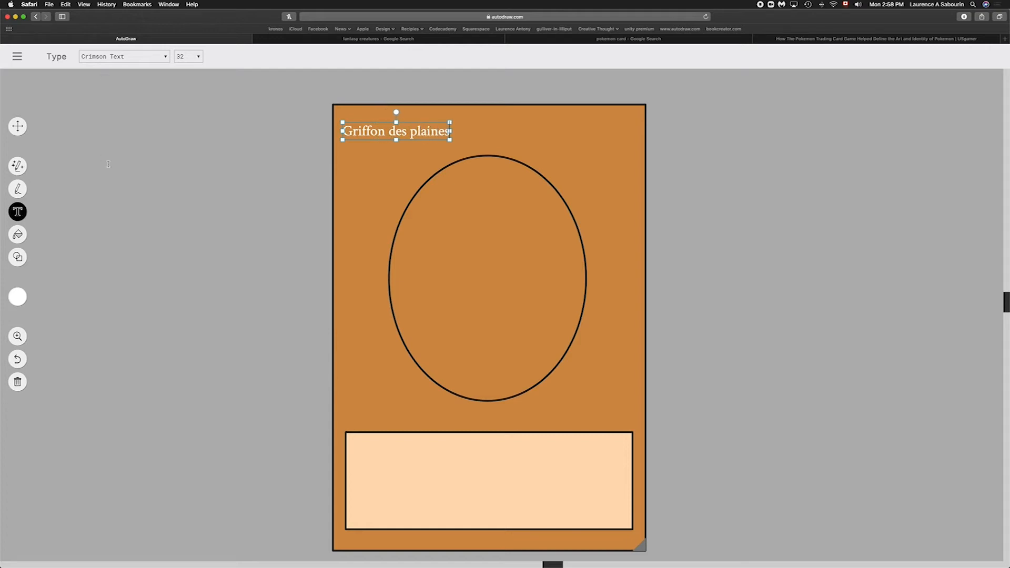
click(108, 164)
Step: Add the subtitle "Créature ailé" at size 24 under the title and nudge it closer to the title
click(18, 211)
click(187, 57)
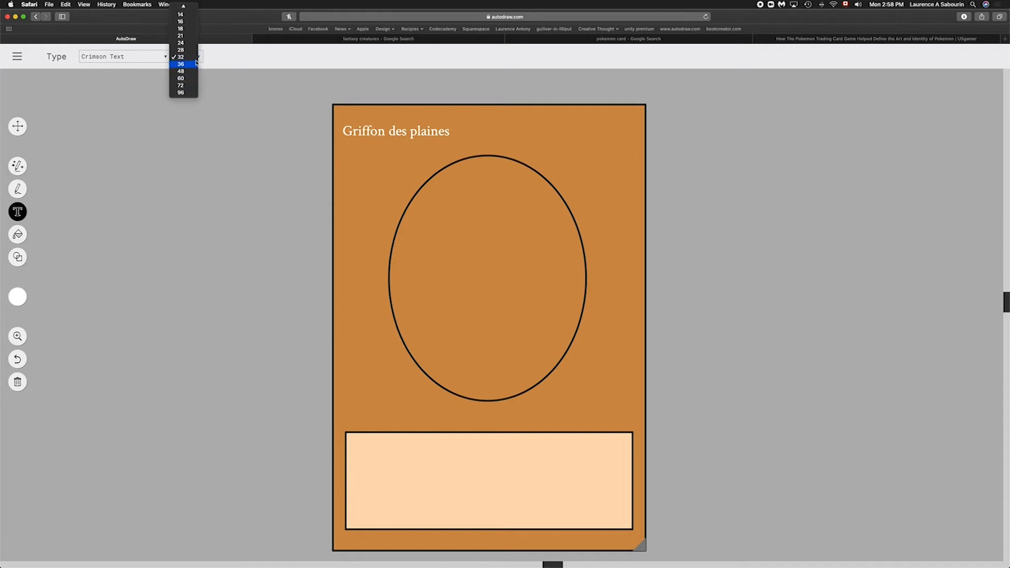
click(190, 43)
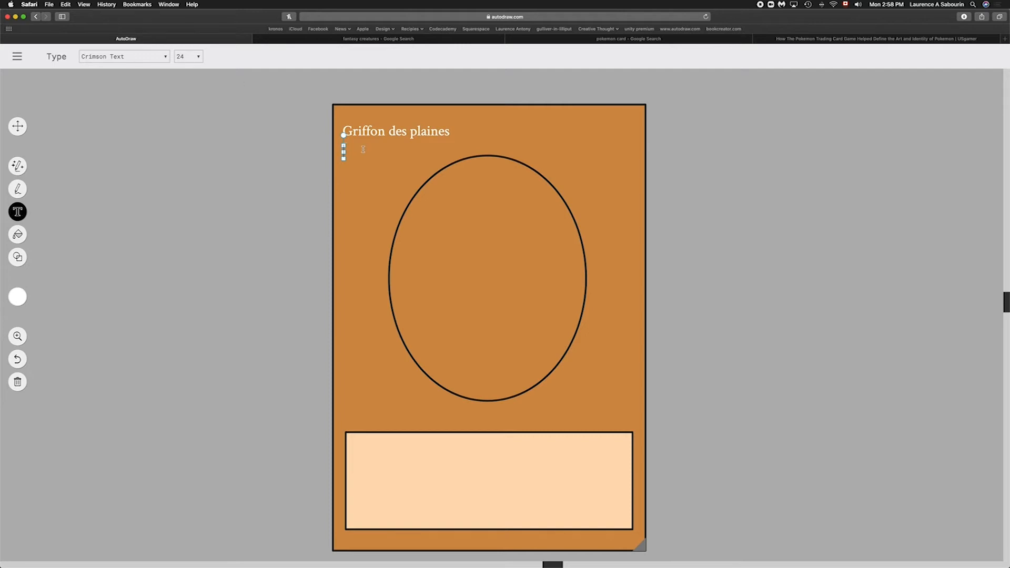
text(Créature ailé)
click(26, 128)
drag(378, 156, 378, 153)
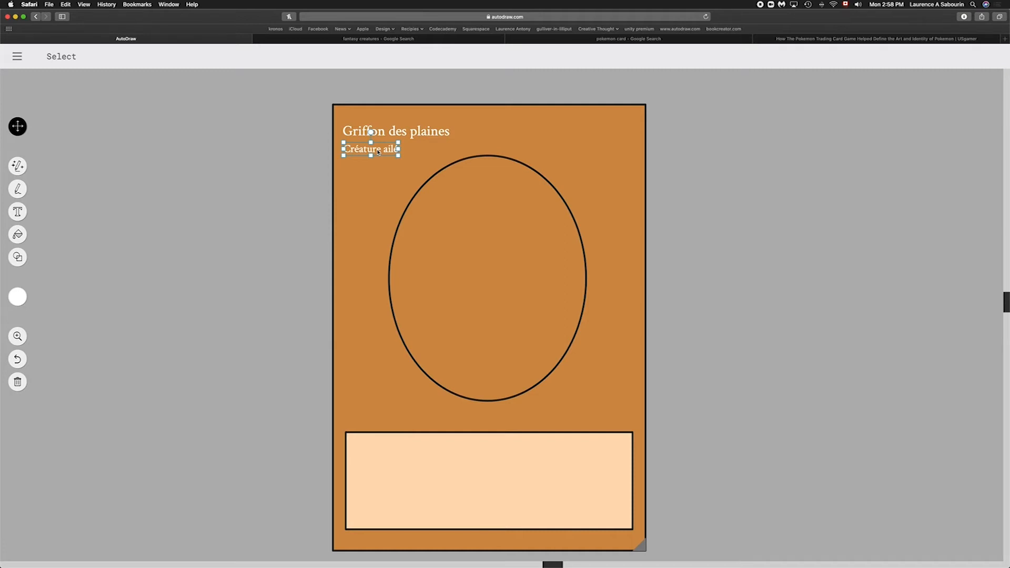
drag(378, 152, 378, 150)
Step: Extend the subtitle text with two more lines reading "PV 110" and "PM 5"
scroll(378, 150, up, 1)
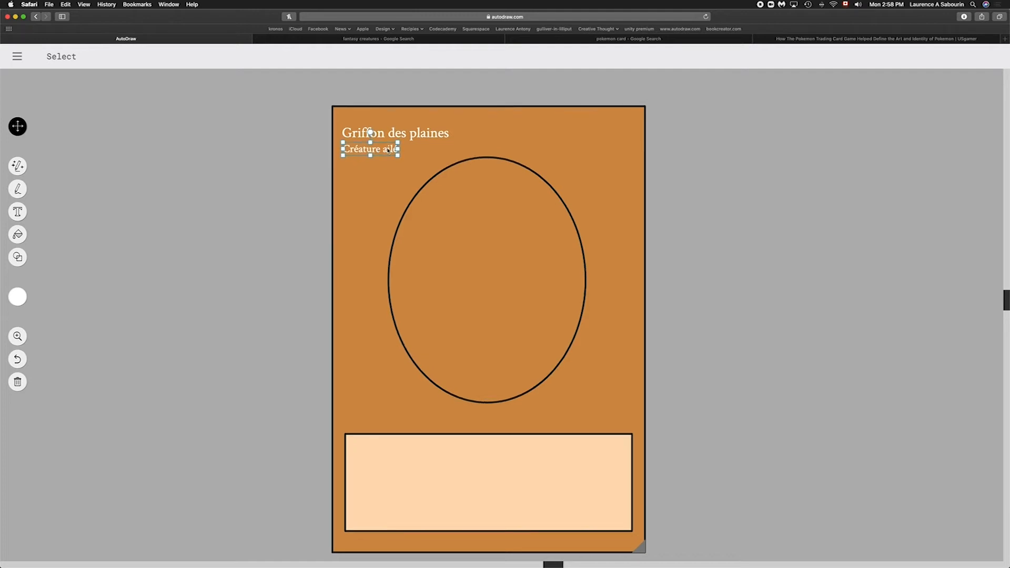
double_click(388, 150)
key(Return)
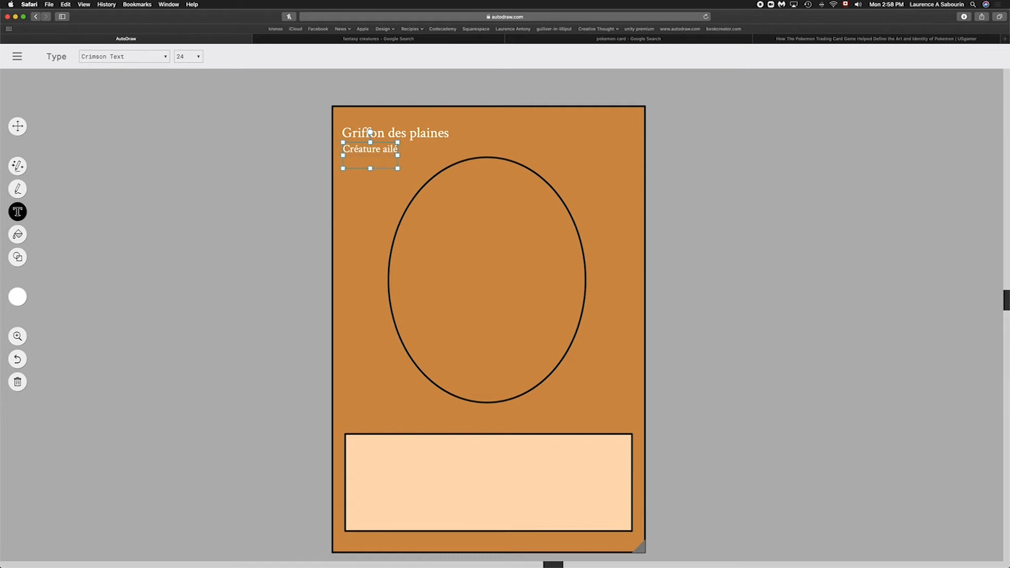
text(H)
key(BackSpace)
text(PV 110)
key(Return)
text(PM)
text(0)
key(BackSpace)
text(5)
click(18, 126)
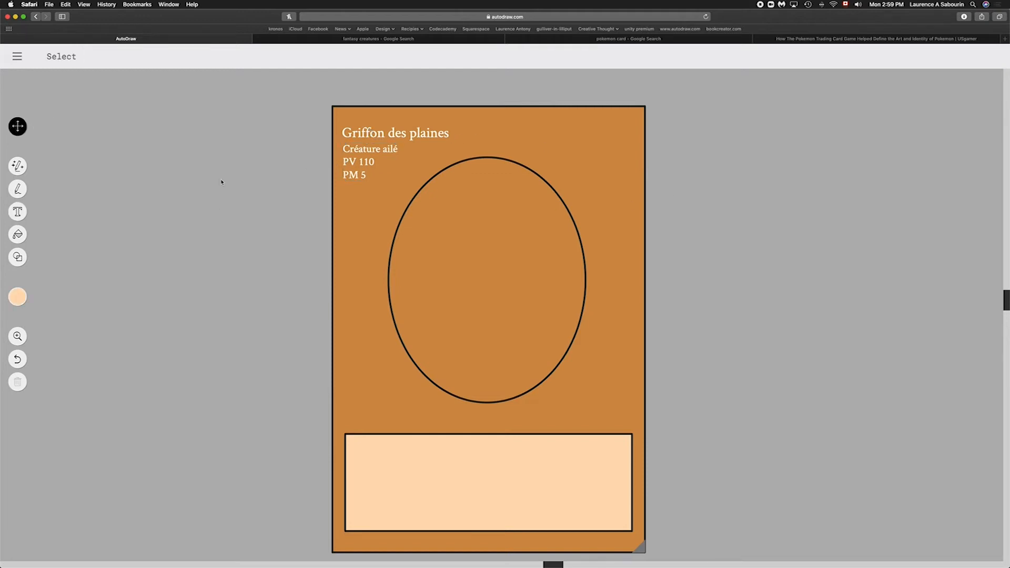
Step: Draw a small white circle outline near the card's upper-right corner and position it beside the card's edge, level with the title text
scroll(167, 295, down, 1)
scroll(167, 295, left, 1)
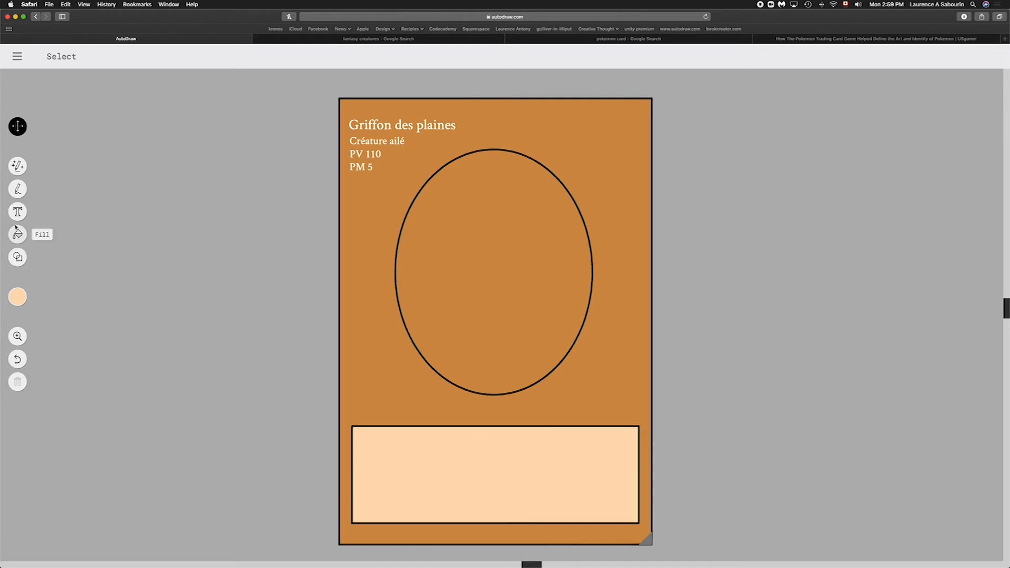
click(20, 258)
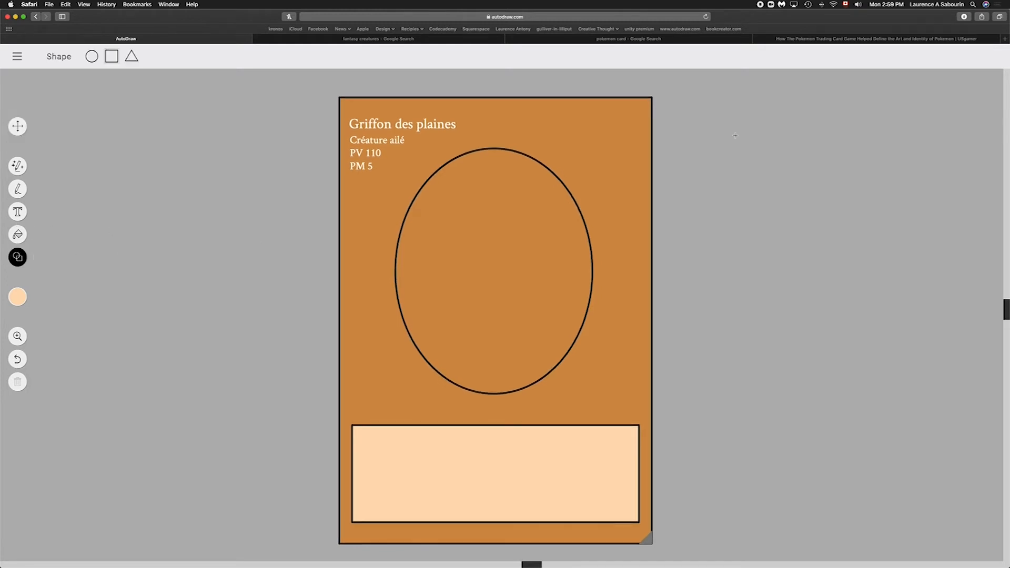
drag(593, 121, 615, 143)
key(super+z)
click(24, 301)
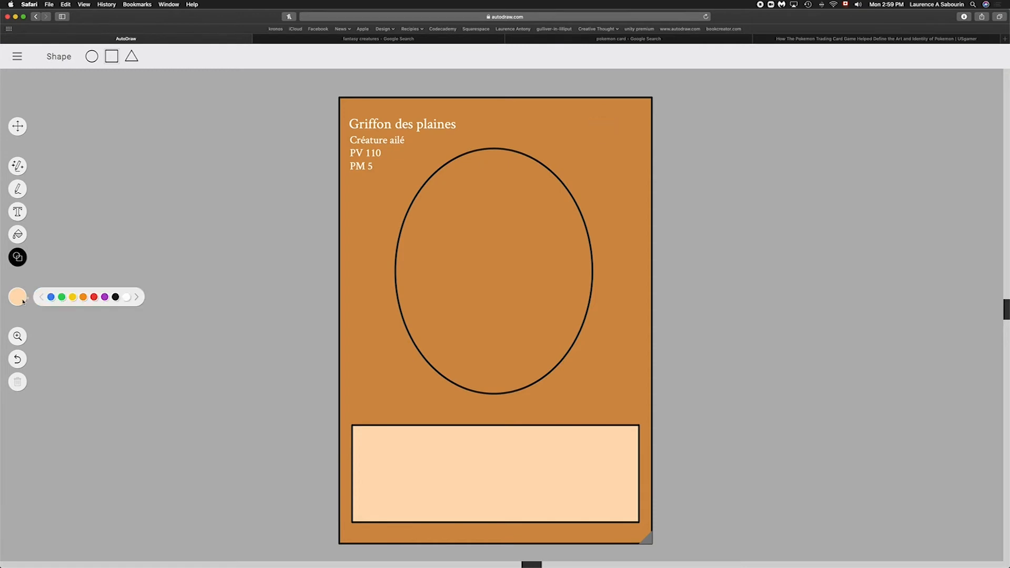
click(127, 297)
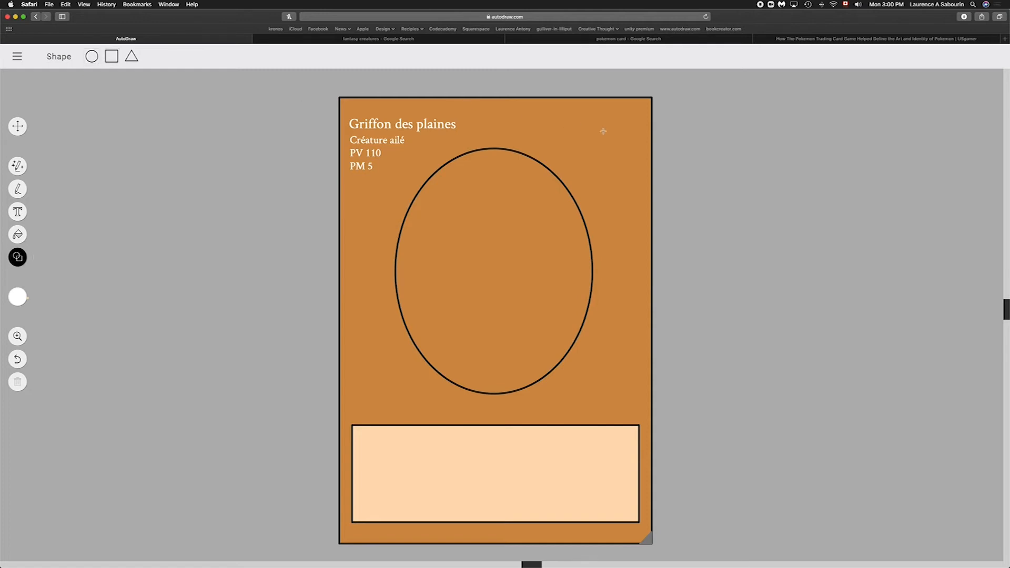
drag(585, 128, 602, 145)
click(17, 126)
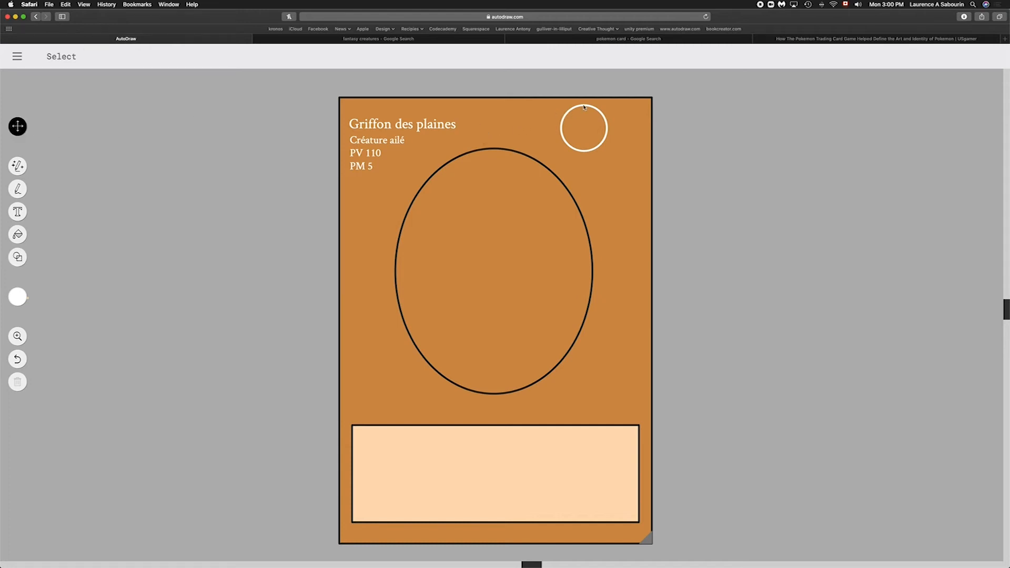
drag(583, 107, 609, 120)
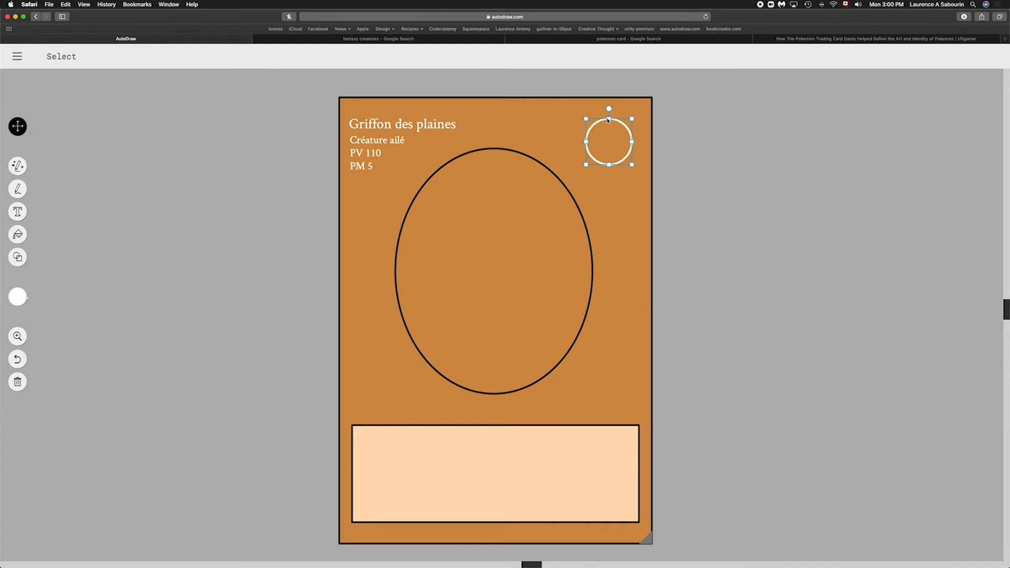
Step: Fill the small circle with golden yellow
click(17, 259)
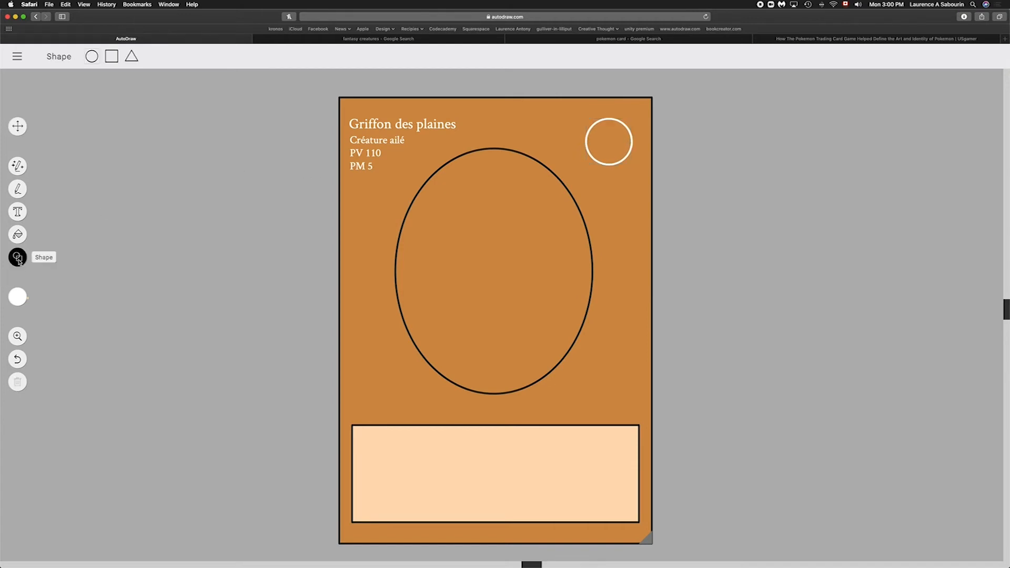
click(18, 234)
click(18, 298)
click(72, 298)
click(617, 138)
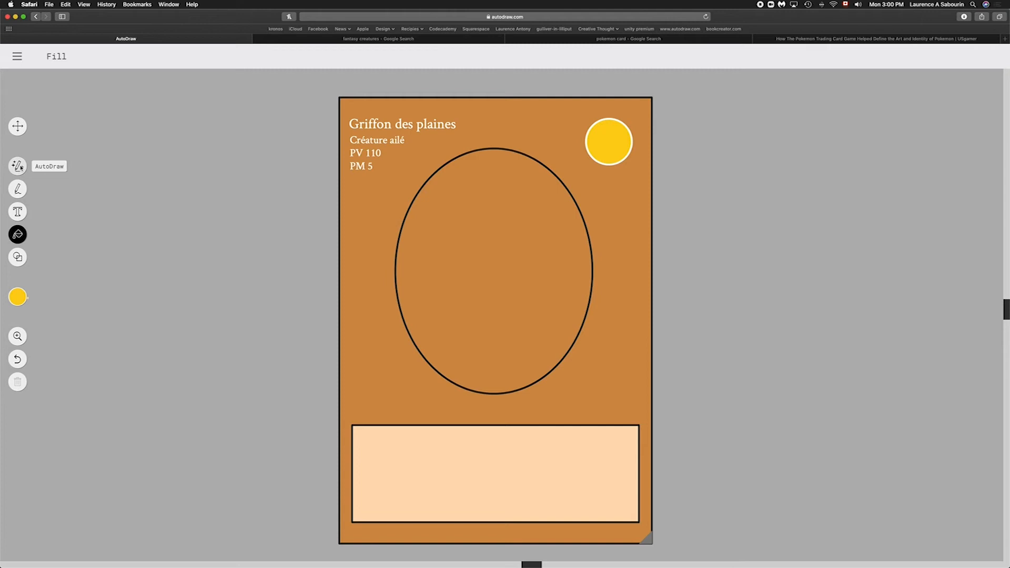
Step: Sketch a spiky starburst beside the card with AutoDraw and replace it with the suggested sun with triangular rays
click(19, 166)
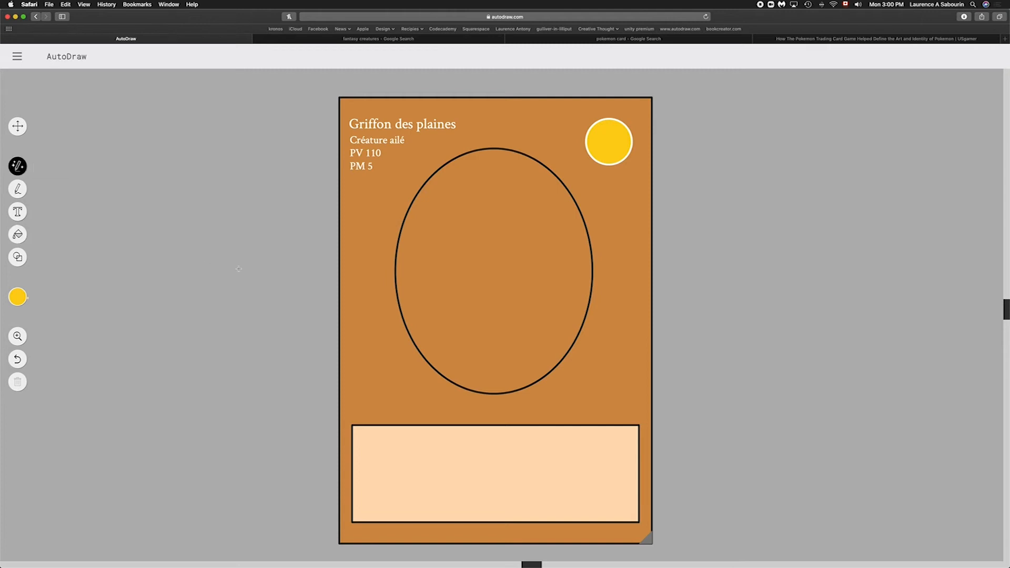
mouse_move(235, 244)
mouse_down()
mouse_move(244, 271)
mouse_move(256, 251)
mouse_move(268, 257)
mouse_move(267, 245)
mouse_move(282, 243)
mouse_move(271, 238)
mouse_move(276, 214)
mouse_move(264, 226)
mouse_move(257, 200)
mouse_move(250, 217)
mouse_move(225, 214)
mouse_move(215, 226)
mouse_move(230, 241)
mouse_up()
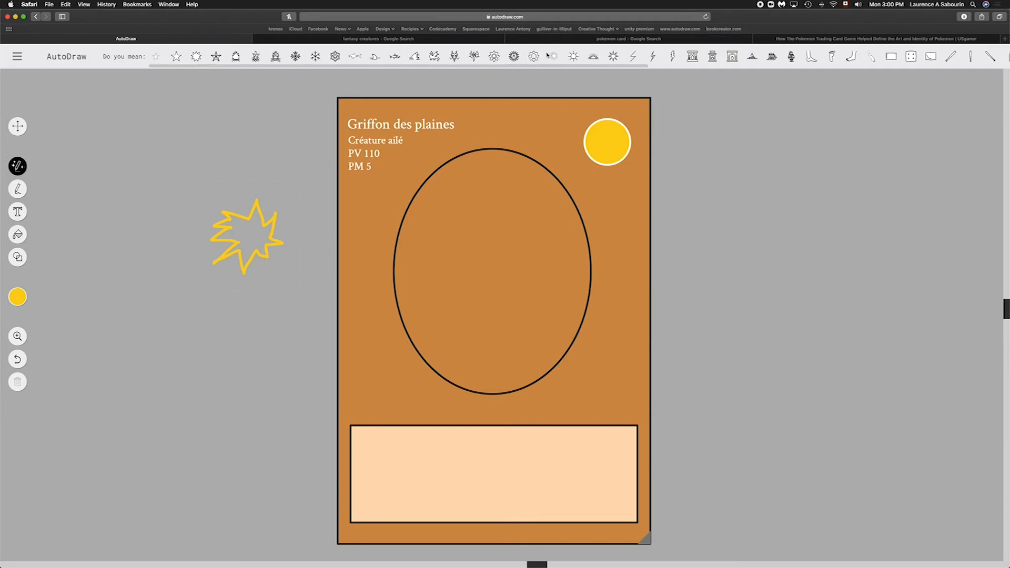
click(612, 56)
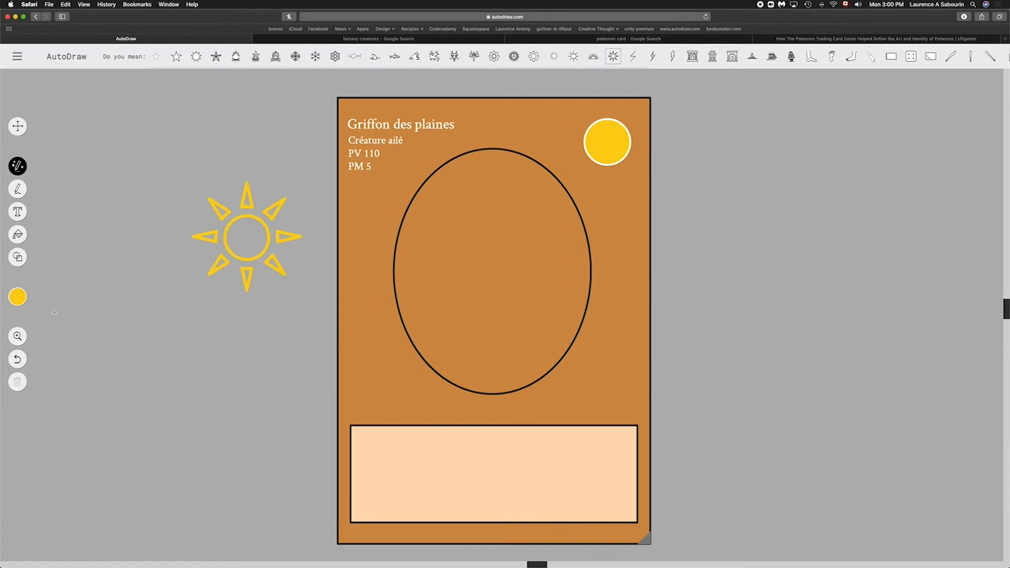
Step: Recolour the sun drawing bright yellow from the extended palette
click(18, 297)
click(138, 298)
click(137, 298)
click(137, 298)
click(138, 299)
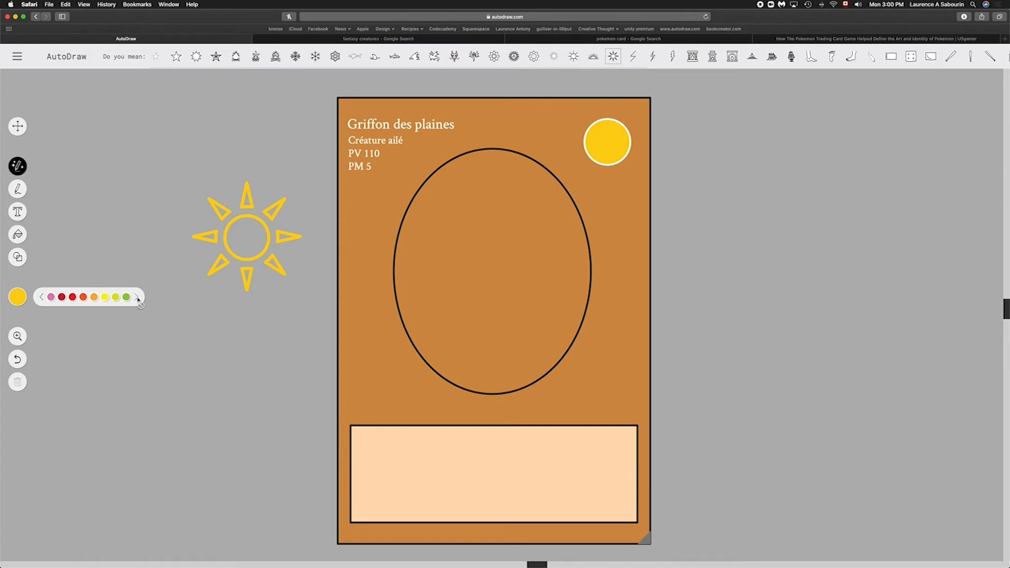
click(104, 297)
click(17, 234)
click(230, 225)
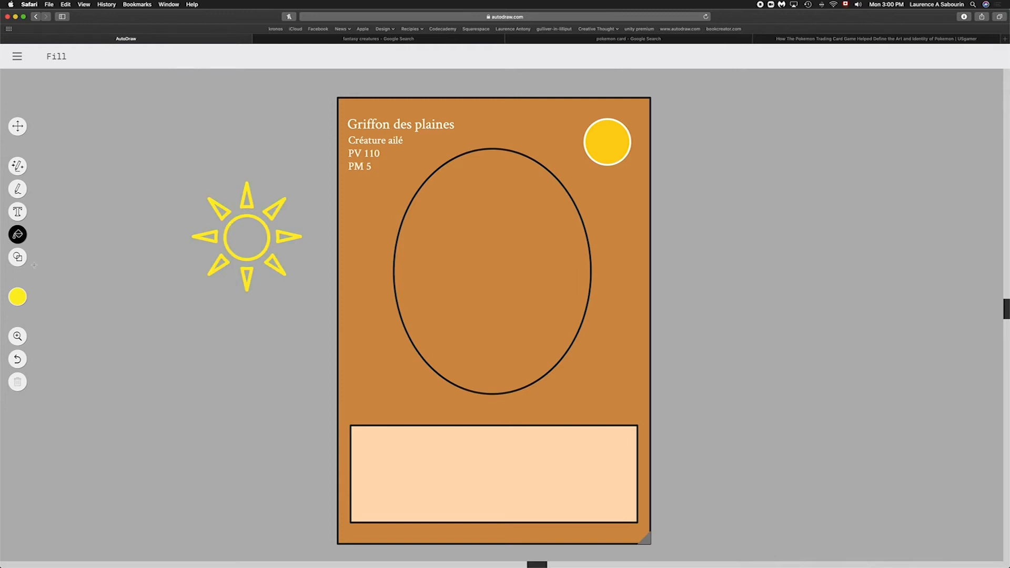
Step: Recolour the sun drawing light lemon yellow from the extended palette
click(16, 301)
click(139, 301)
click(23, 296)
click(42, 296)
click(42, 297)
click(83, 297)
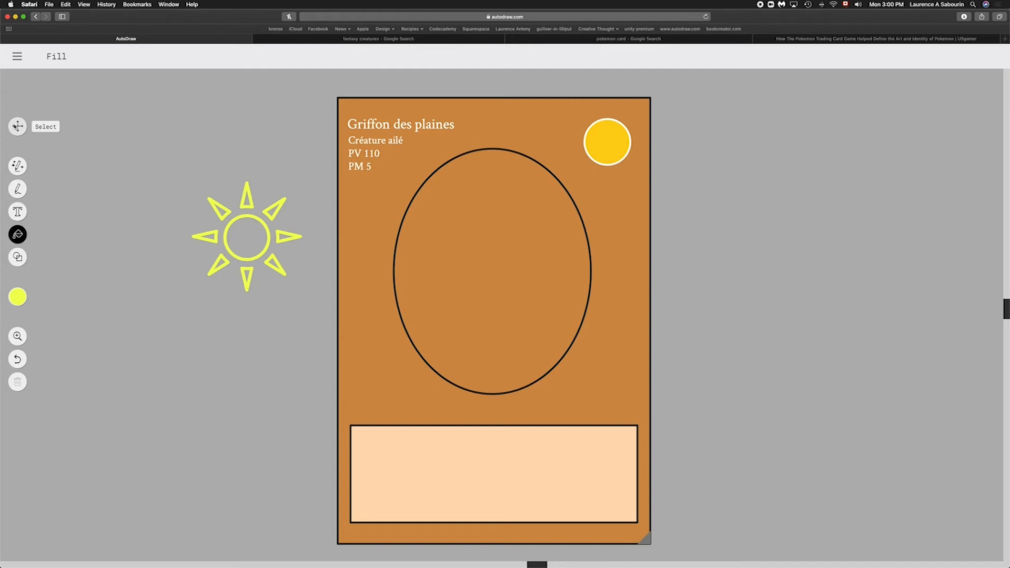
Step: Scale the sun down and place it on the yellow circle, and shrink the circle slightly around it
click(17, 127)
mouse_move(213, 202)
mouse_down()
mouse_move(616, 152)
mouse_move(603, 151)
mouse_move(594, 125)
mouse_move(601, 136)
mouse_up()
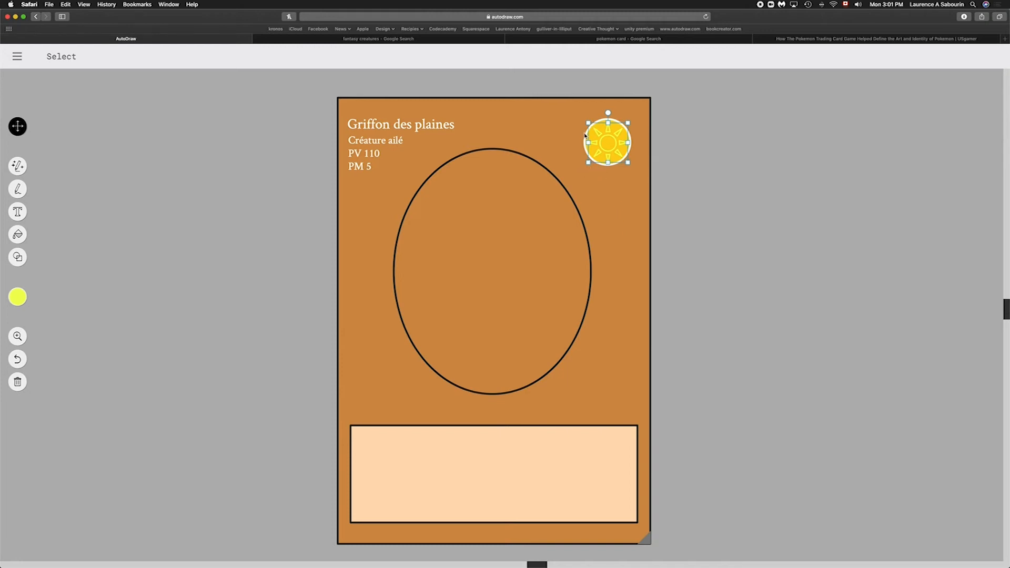
click(667, 171)
click(588, 147)
drag(585, 166, 588, 164)
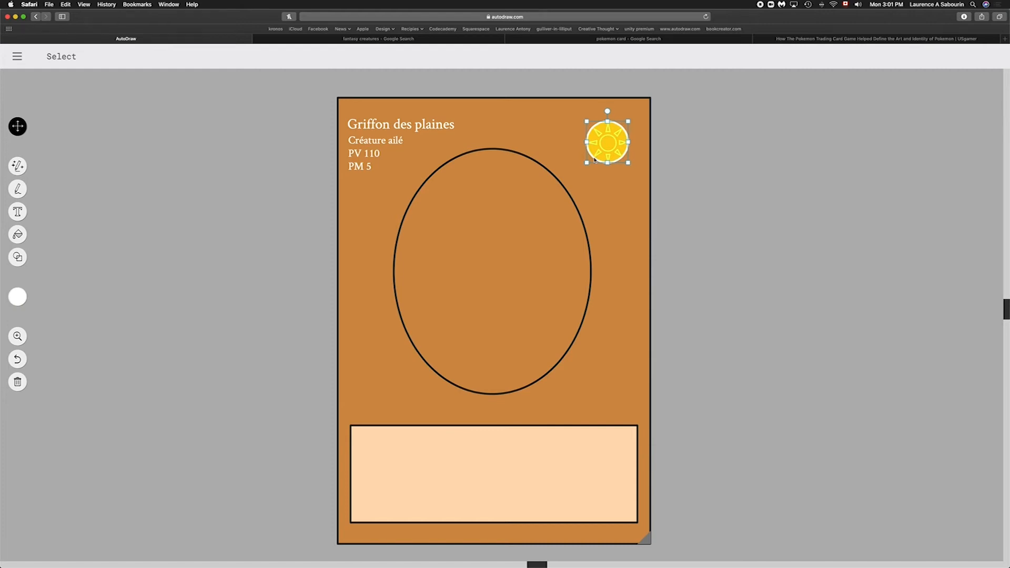
Step: Shrink the sun a little more and centre it inside the yellow circle
click(609, 135)
drag(587, 121, 610, 131)
click(608, 133)
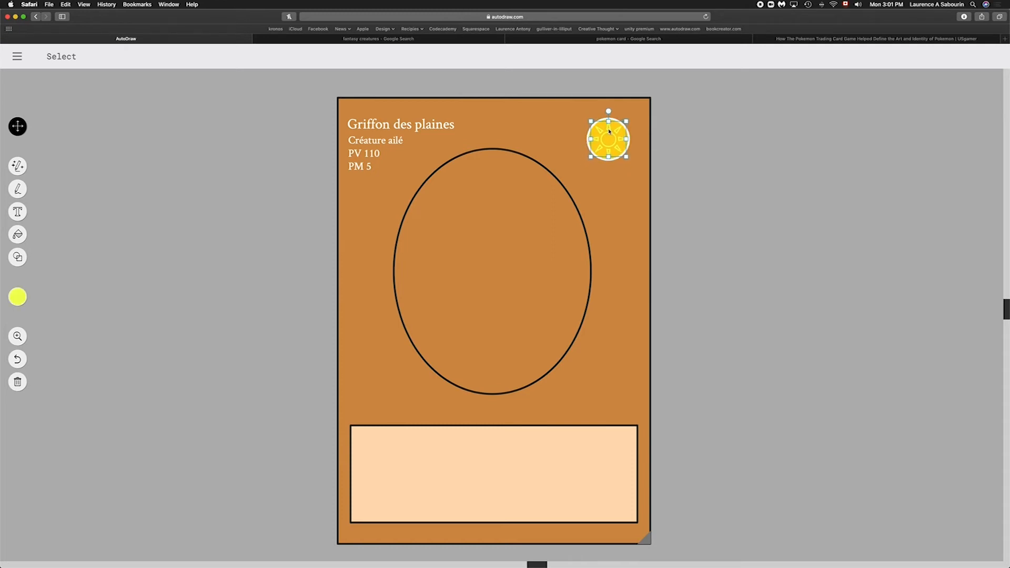
click(690, 158)
Step: Add the white label "7 SOLEIL" in Crimson Text size 16 just below the sun emblem
click(17, 212)
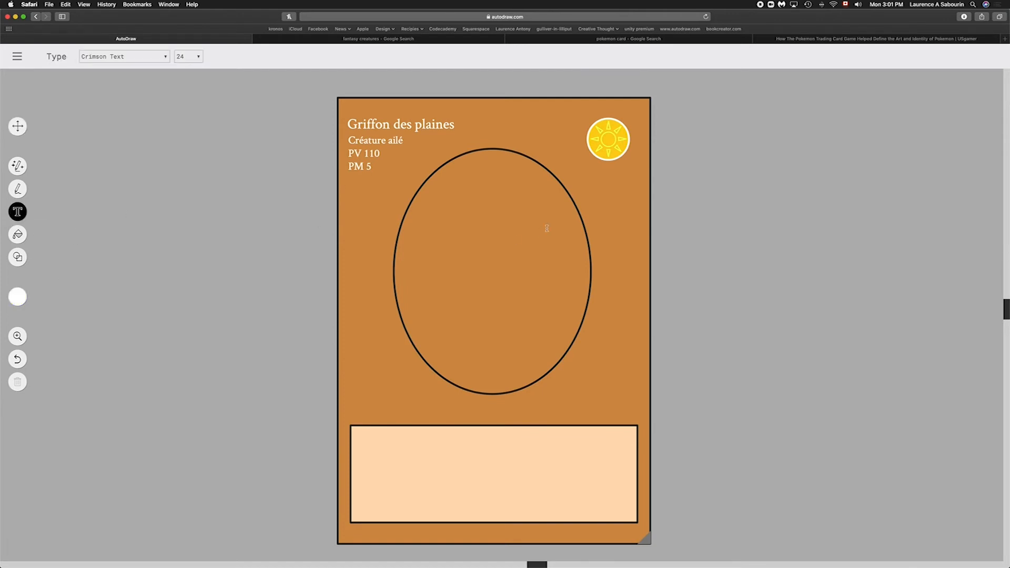
click(200, 57)
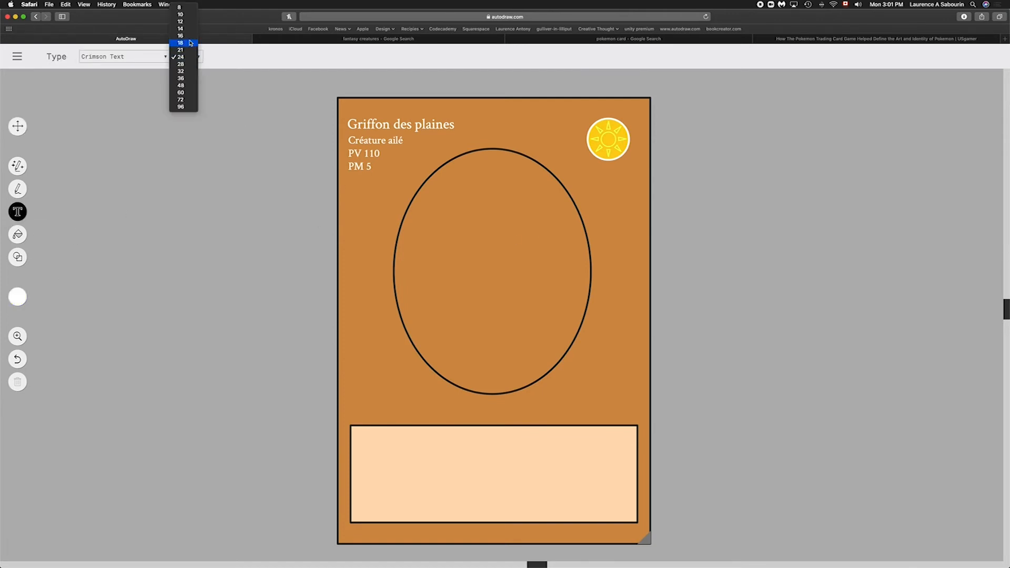
click(189, 37)
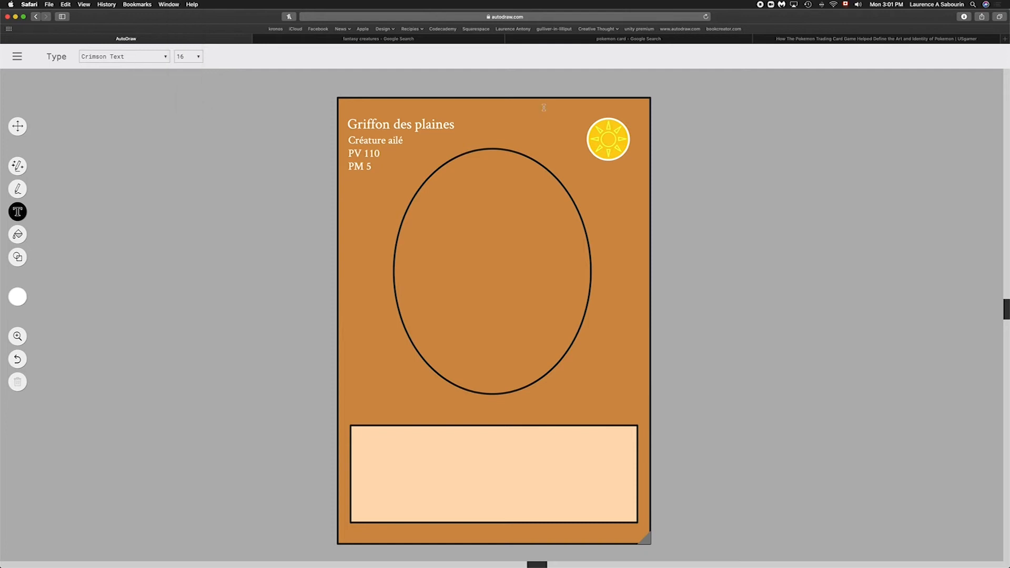
click(592, 167)
text(SOLEIL)
Step: Adjust the position of the "7 SOLEIL" label so it sits centred beneath the sun emblem
click(17, 126)
drag(620, 167, 620, 170)
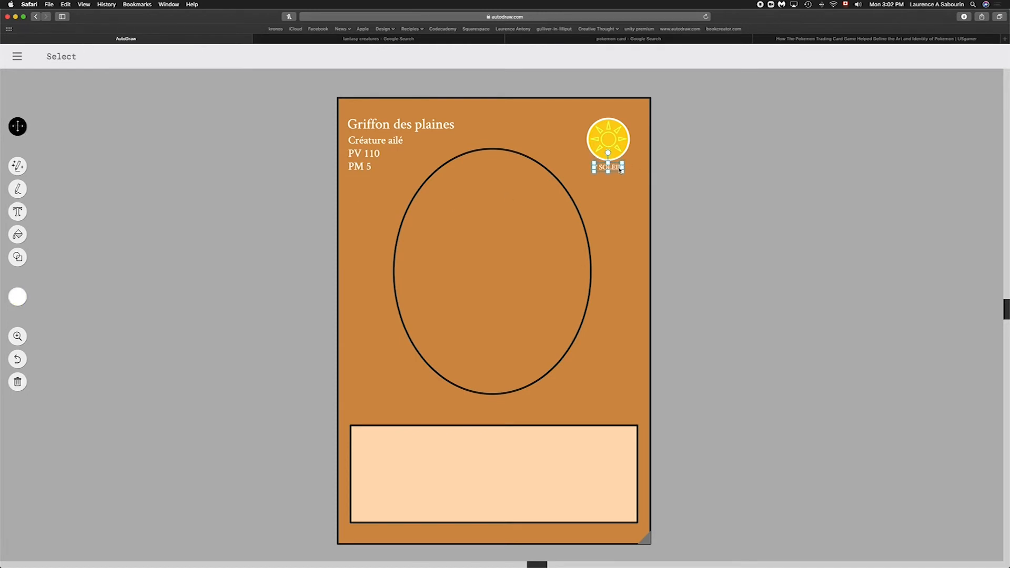
click(437, 128)
click(598, 169)
click(715, 172)
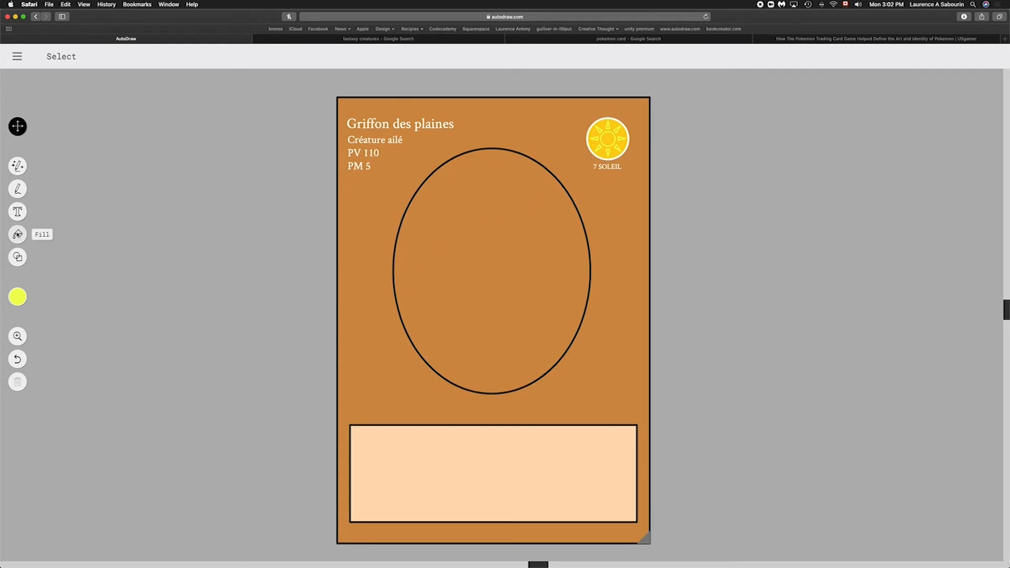
Step: Fill the large picture oval with light orange from the extended colour palette
click(17, 234)
click(22, 297)
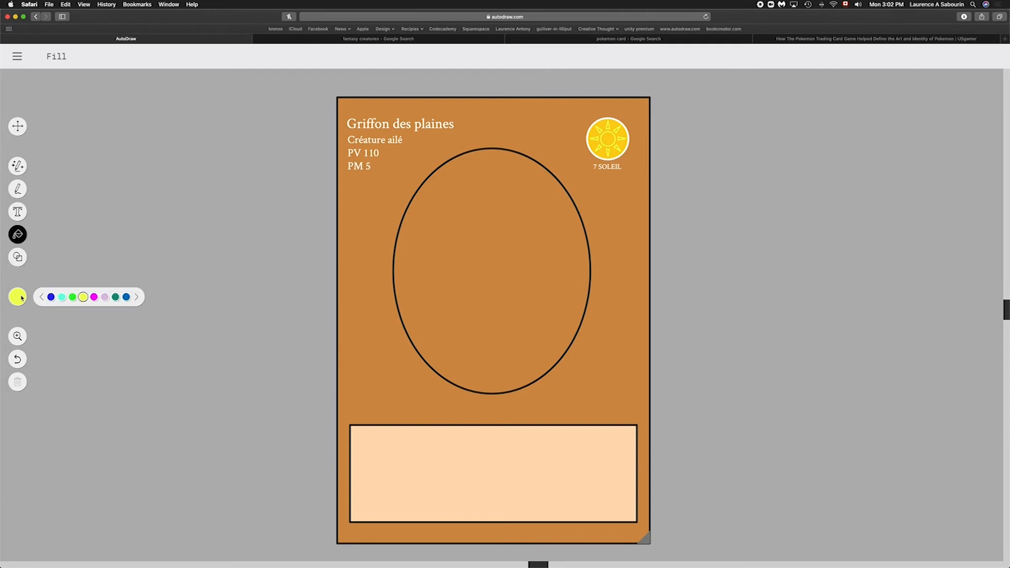
click(43, 298)
click(43, 298)
click(135, 297)
click(136, 297)
click(135, 297)
click(135, 298)
click(136, 298)
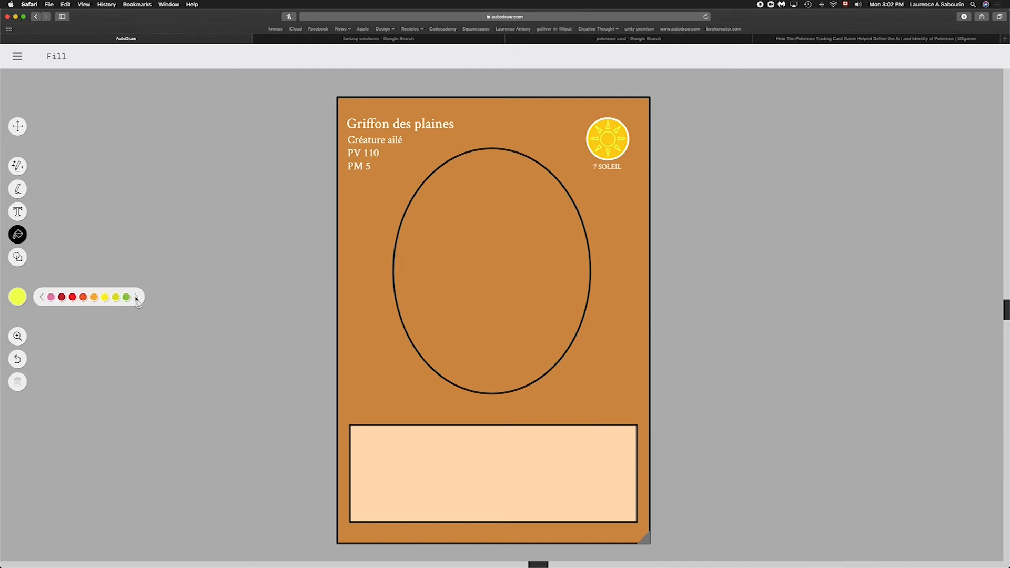
click(94, 298)
click(405, 249)
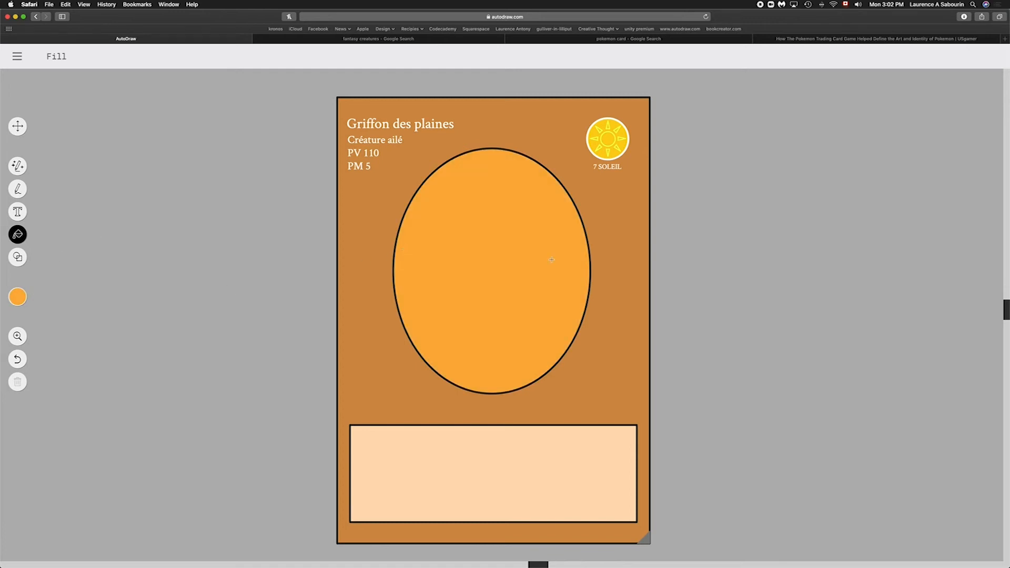
Step: Try to sketch a four-legged creature with a tail for AutoDraw to match, look through its suggestions, and delete the sketch
scroll(124, 300, down, 1)
scroll(125, 301, left, 1)
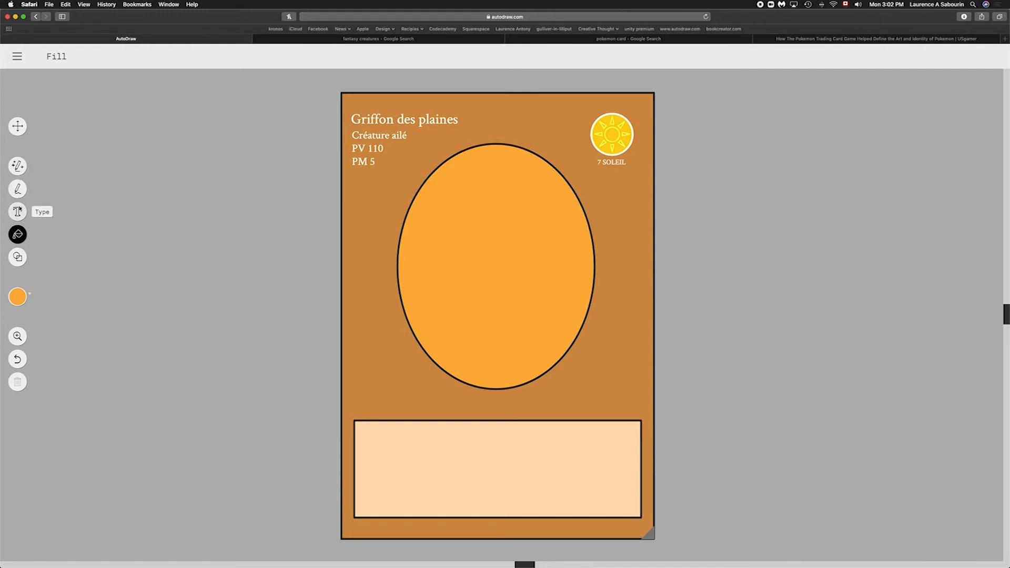
scroll(205, 246, up, 1)
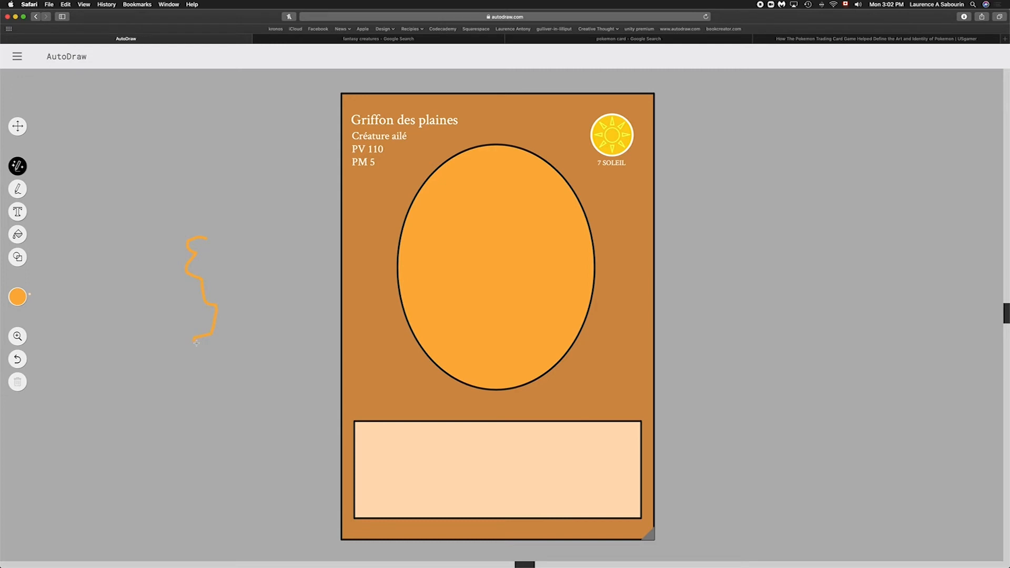
mouse_move(233, 345)
mouse_down()
mouse_move(251, 352)
mouse_move(277, 330)
mouse_up()
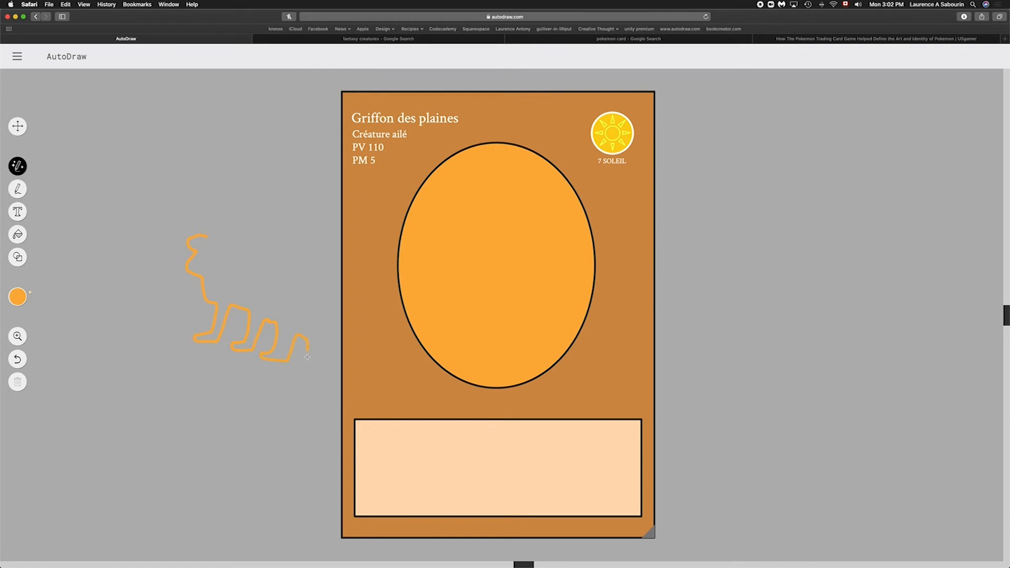
mouse_move(353, 359)
mouse_down()
mouse_move(369, 347)
mouse_move(335, 342)
mouse_up()
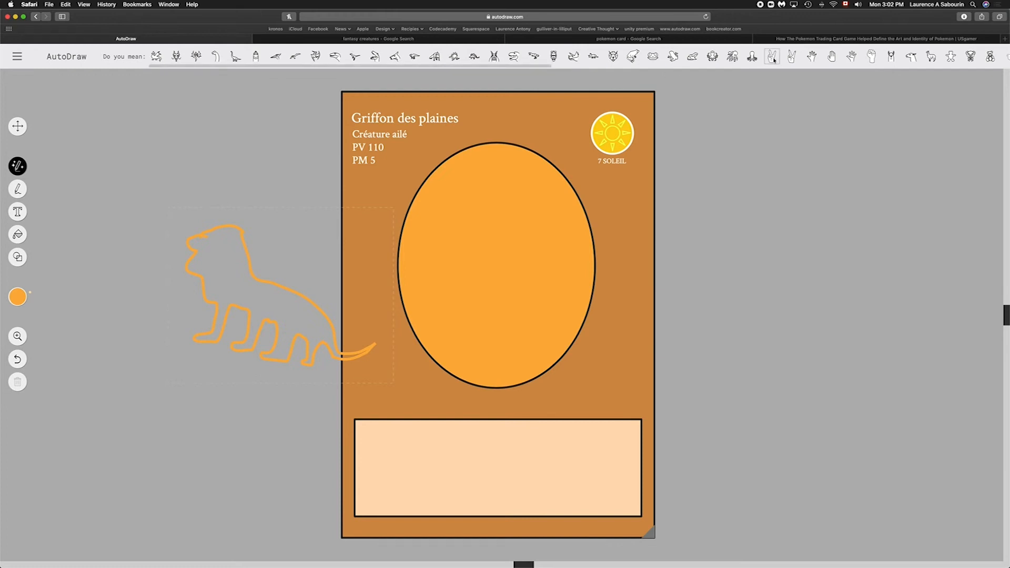
scroll(411, 59, right, 5)
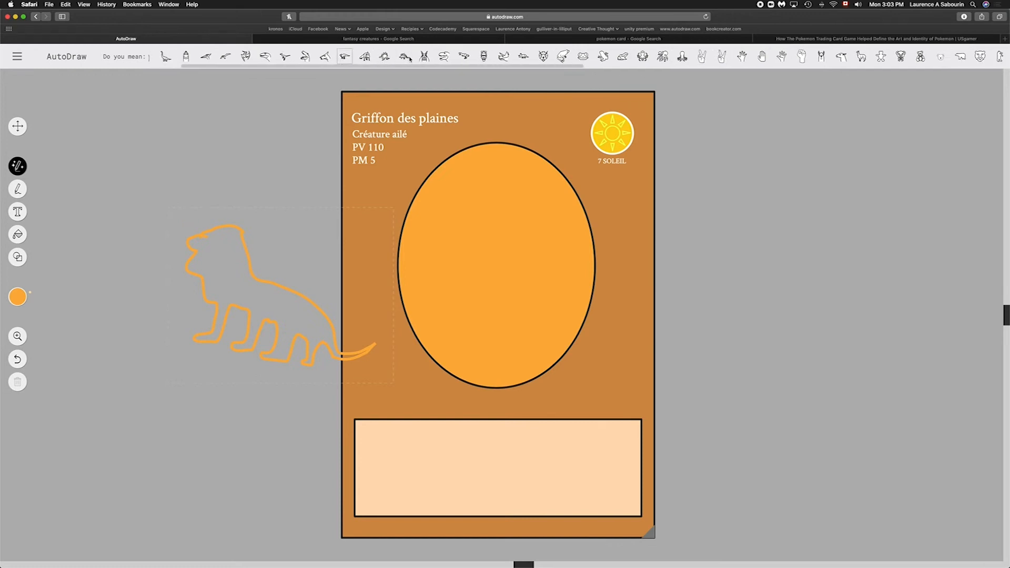
scroll(411, 59, right, 5)
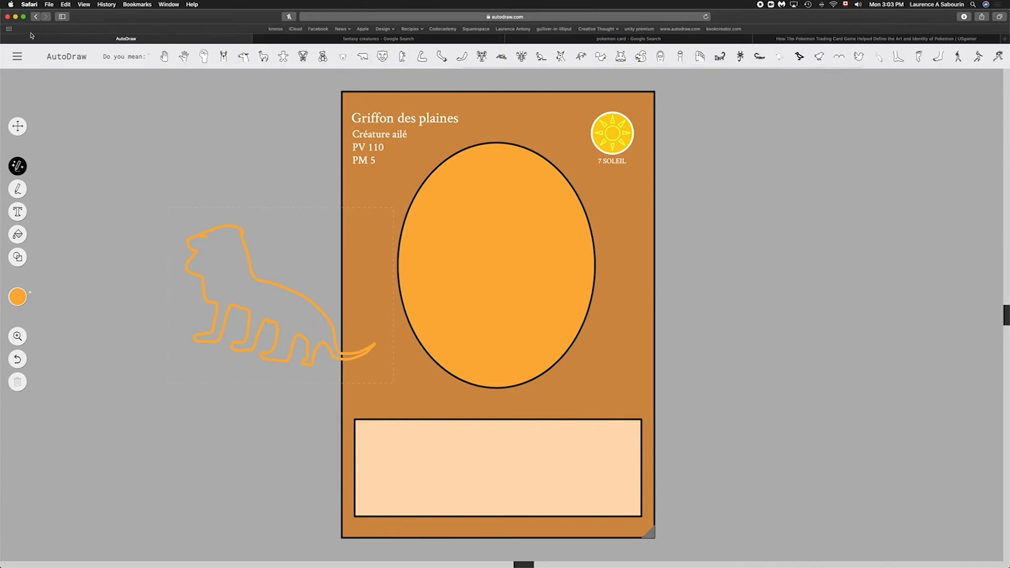
click(18, 126)
click(223, 228)
key(BackSpace)
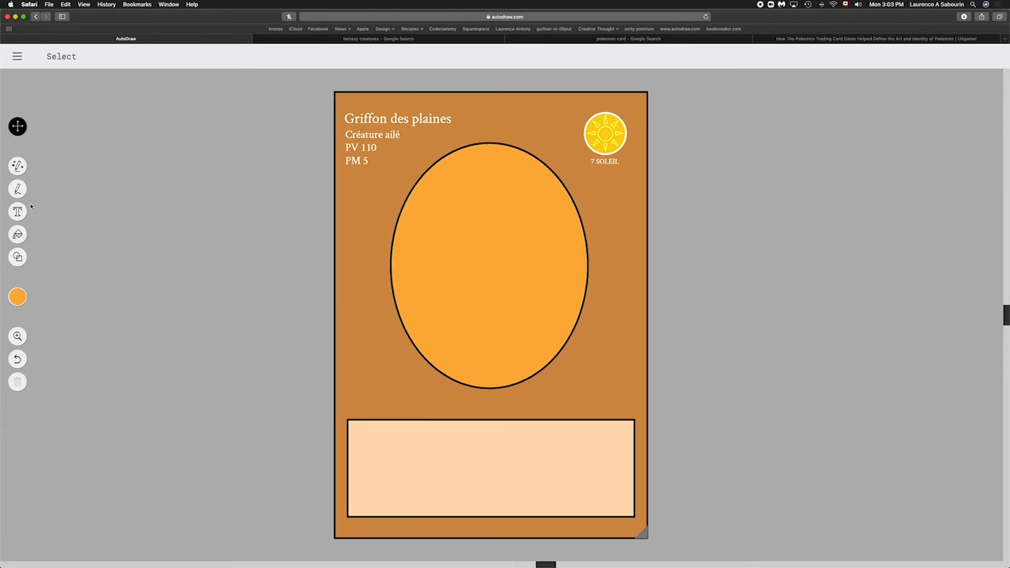
Step: Sketch a maned, eared head beside the card with AutoDraw and replace it with the suggested standing lion
click(17, 166)
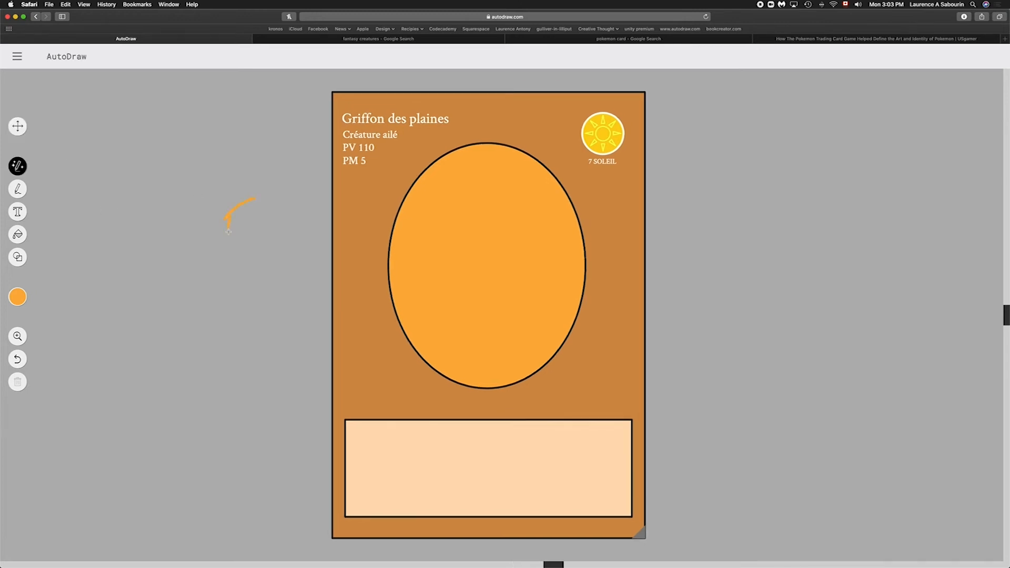
mouse_move(234, 250)
mouse_down()
mouse_move(237, 273)
mouse_move(278, 274)
mouse_up()
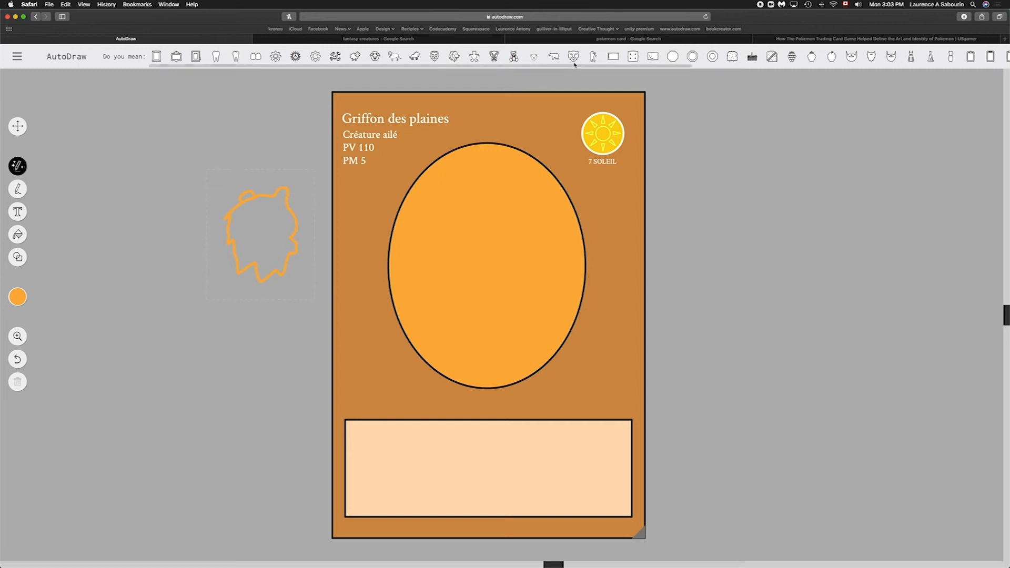
scroll(384, 55, right, 2)
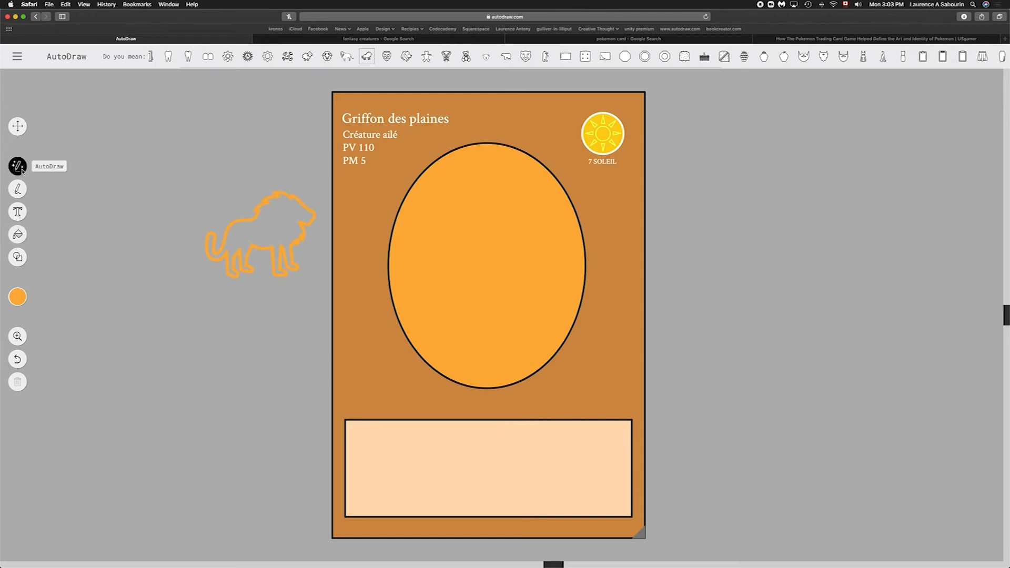
Step: Try to sketch a clawed bird leg for AutoDraw to match, look through its suggestions, and delete the sketch
click(121, 163)
drag(125, 175, 132, 217)
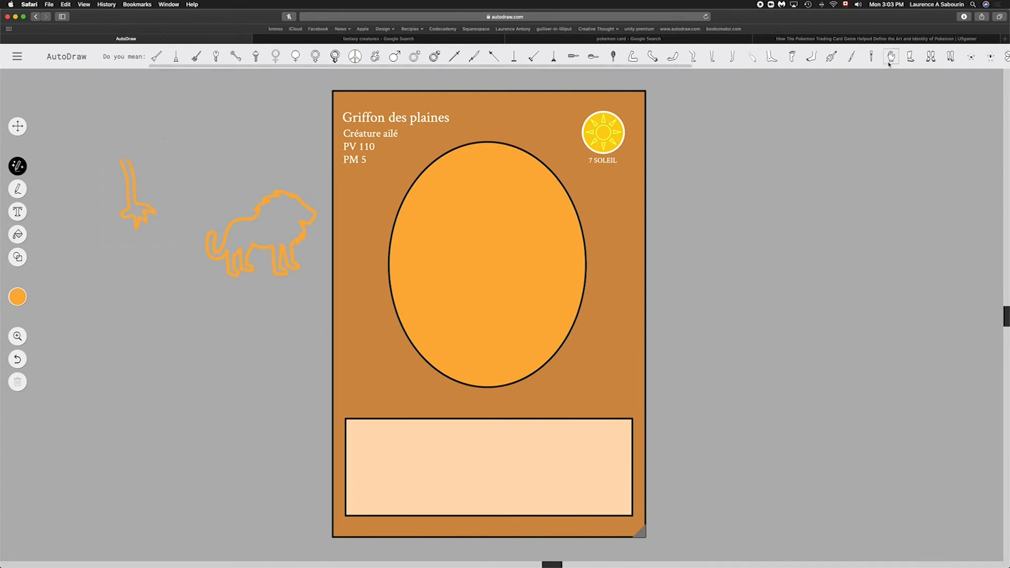
scroll(888, 61, right, 5)
scroll(888, 60, right, 10)
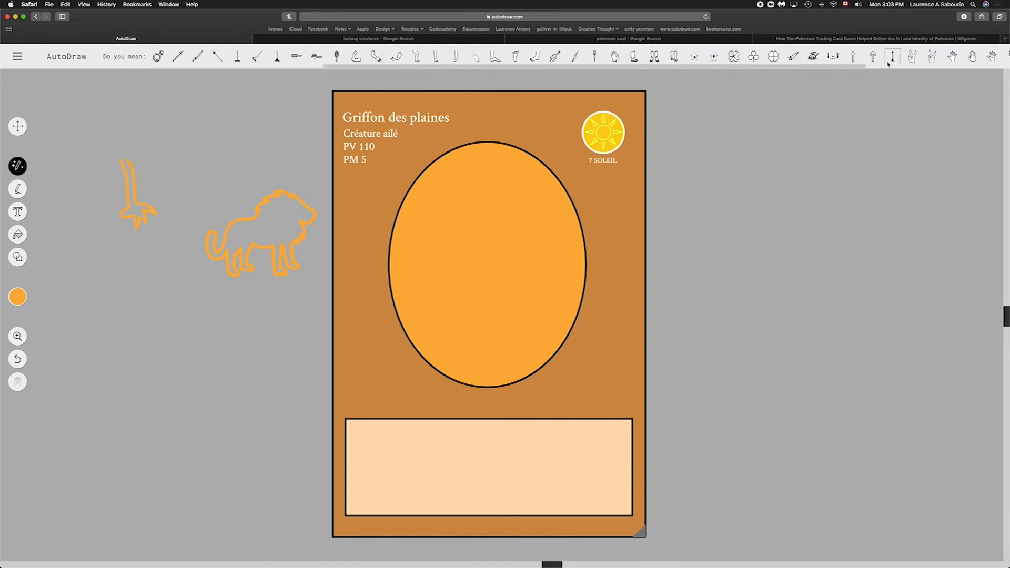
scroll(889, 62, right, 1)
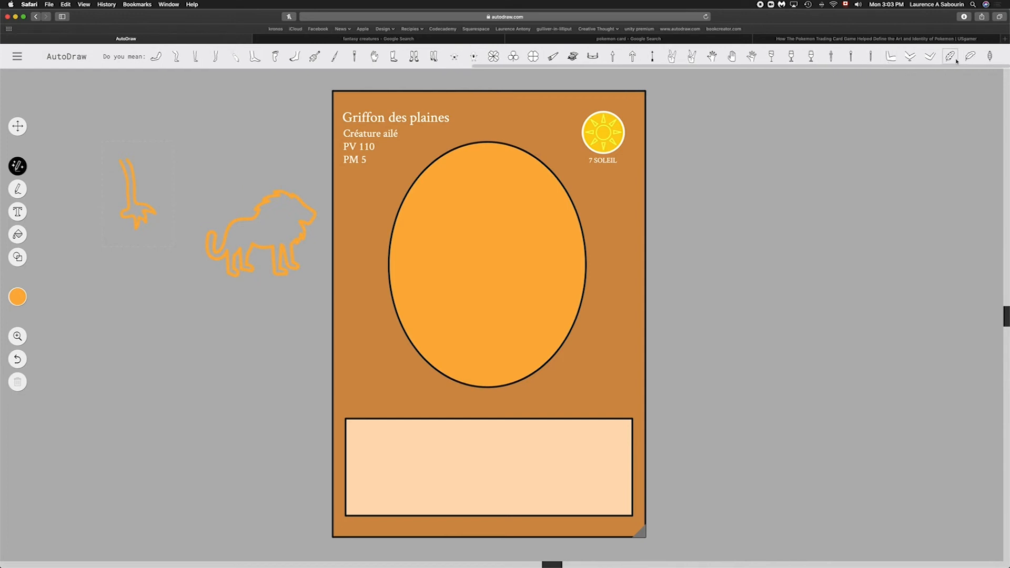
scroll(462, 60, left, 10)
scroll(463, 60, left, 2)
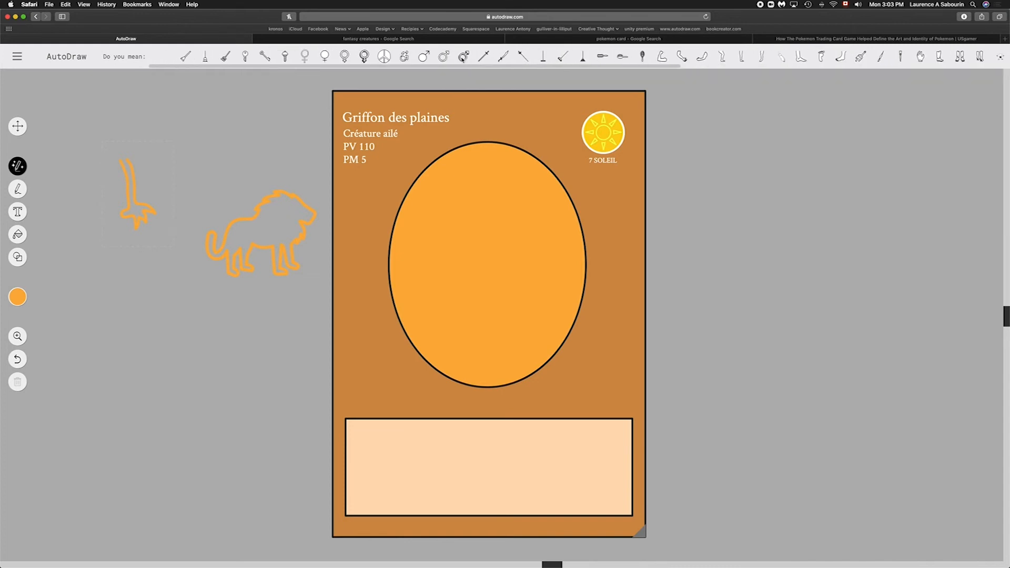
scroll(463, 59, left, 1)
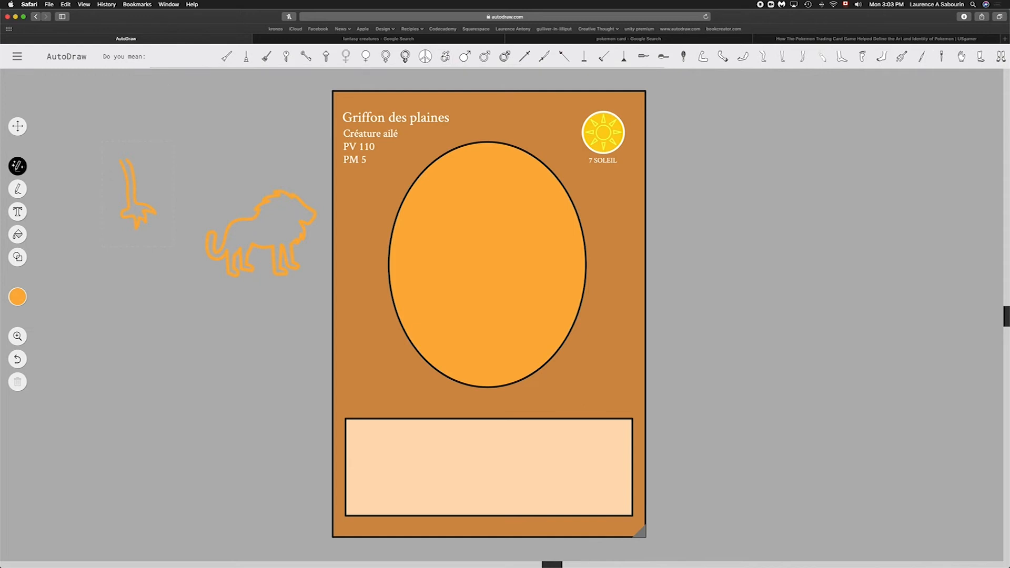
click(17, 127)
click(133, 174)
key(BackSpace)
Step: Sketch a pair of curved wings above the lion with AutoDraw and replace them with the suggested standing bird
click(17, 166)
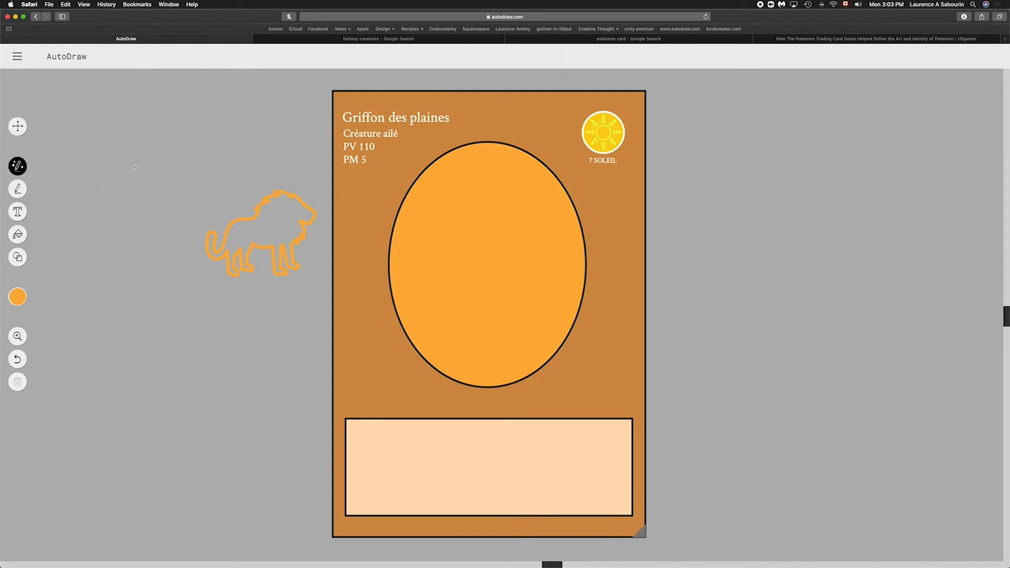
drag(216, 148, 218, 149)
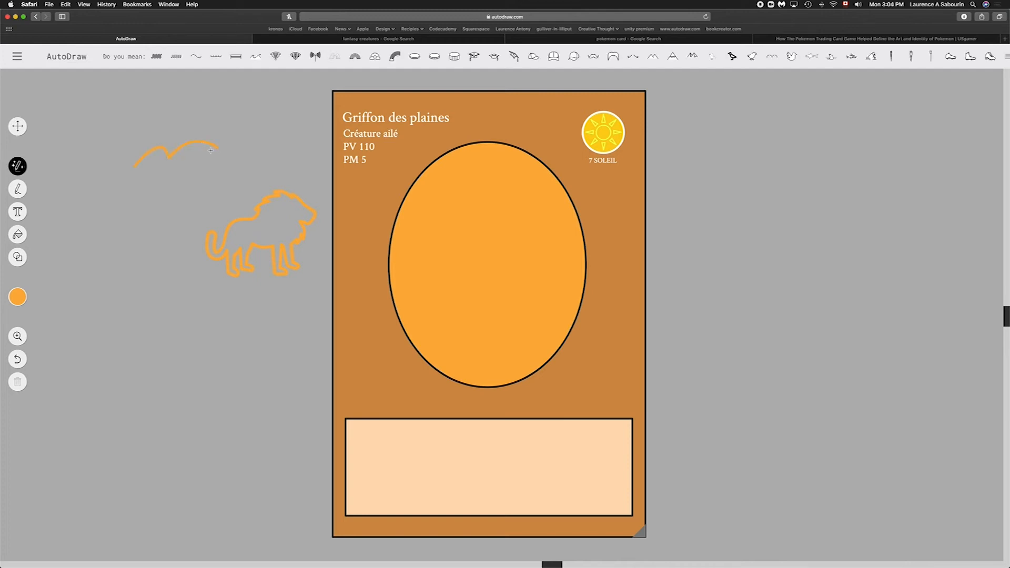
scroll(651, 53, right, 4)
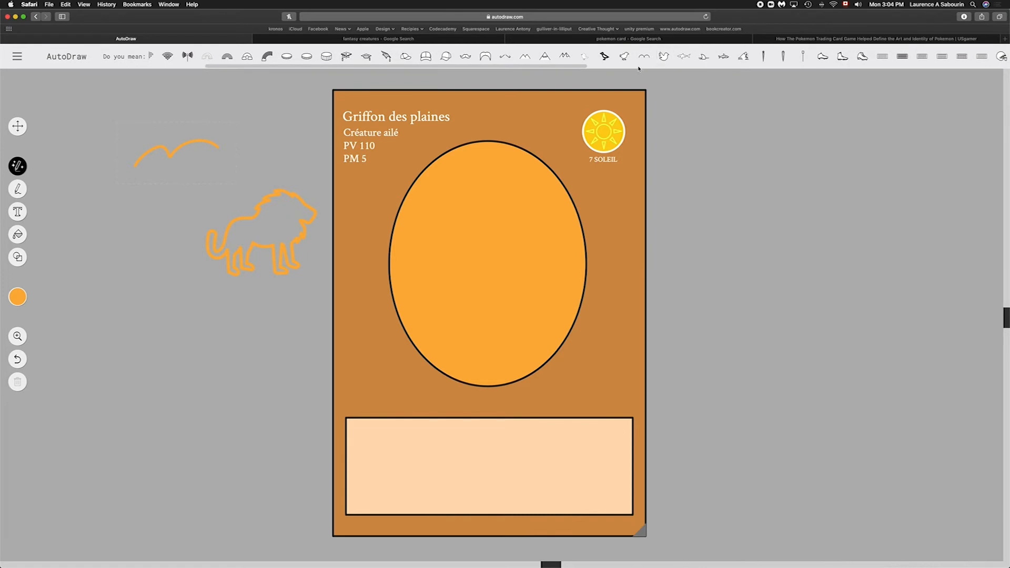
scroll(639, 69, right, 1)
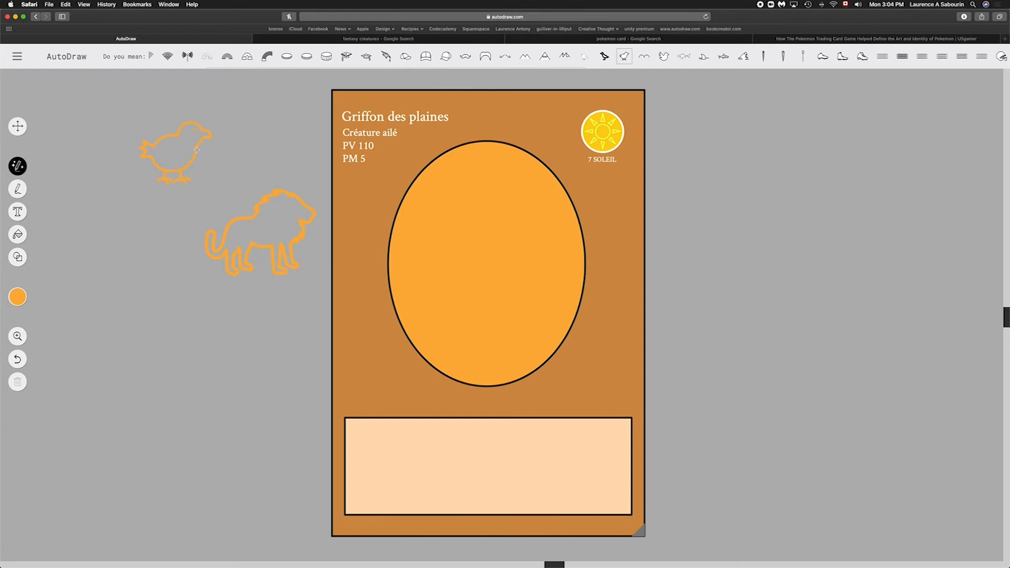
Step: Recolour the lion drawing red-orange
click(18, 126)
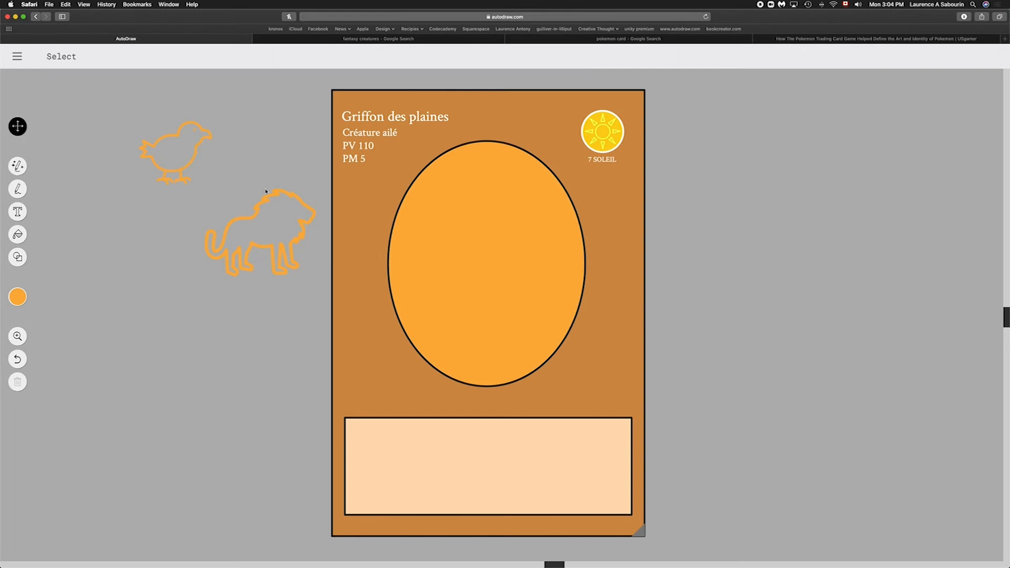
click(280, 197)
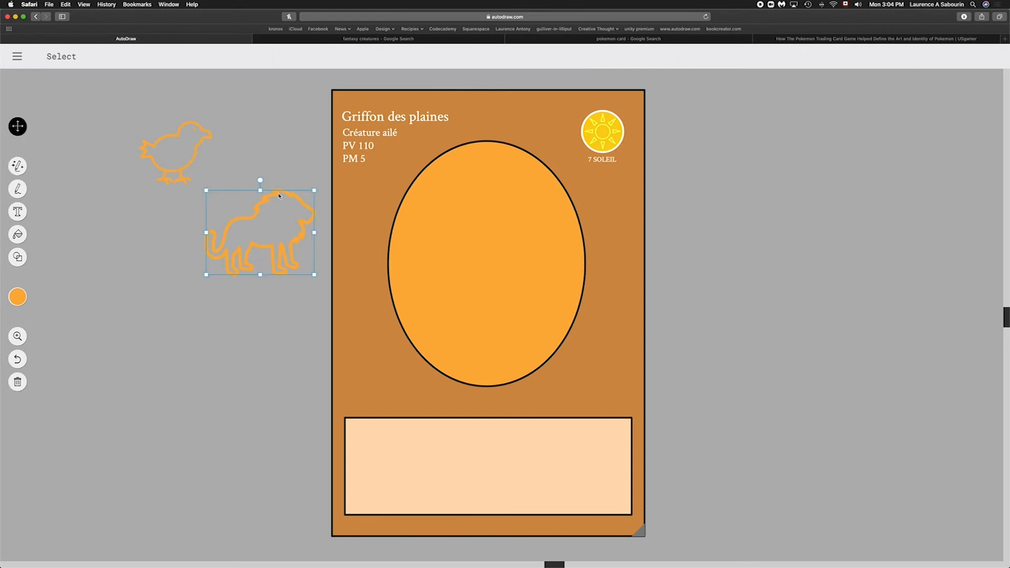
click(18, 234)
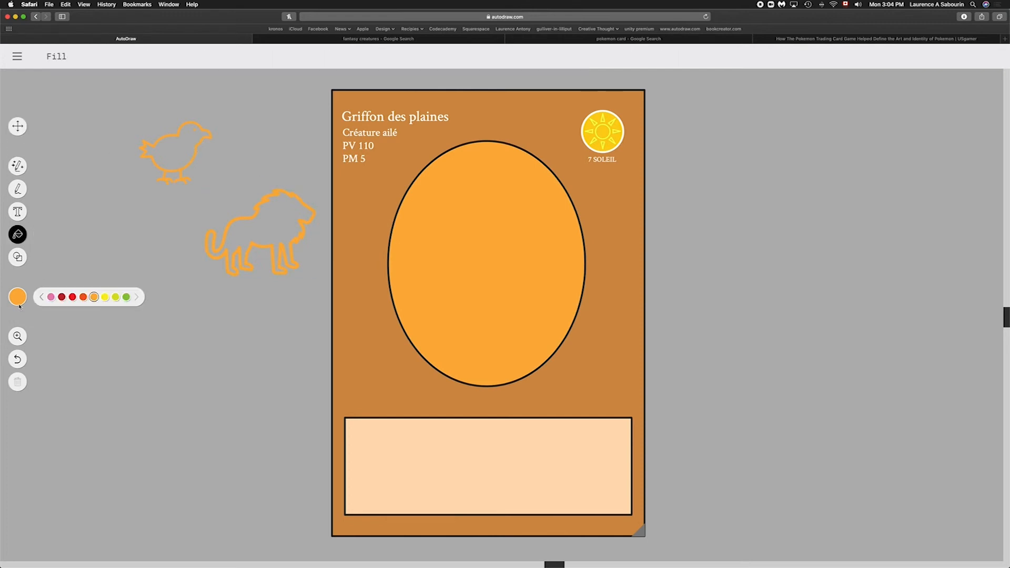
click(72, 297)
click(83, 297)
click(236, 224)
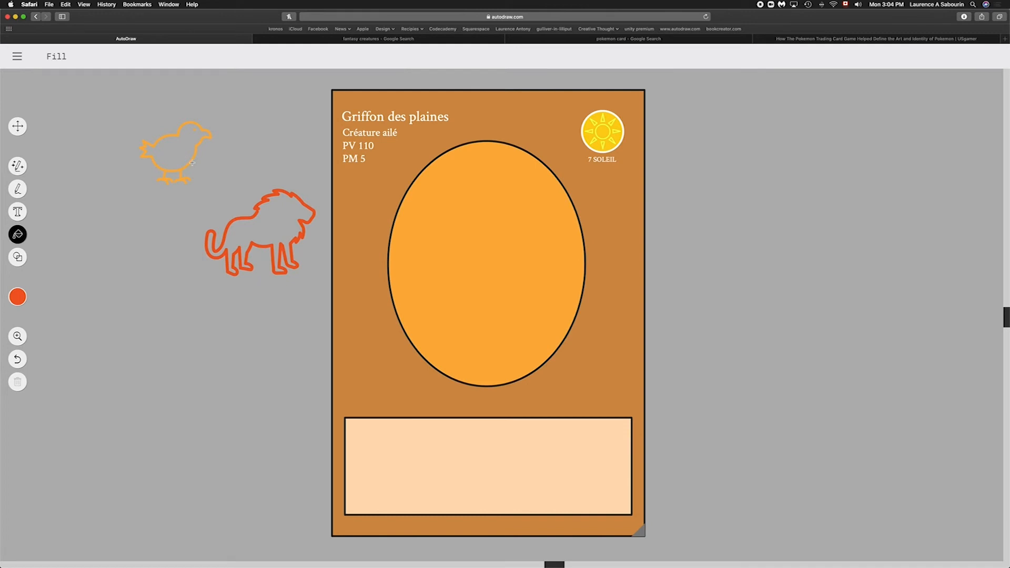
Step: Recolour the bird drawing the same red-orange as the lion
click(17, 126)
click(169, 144)
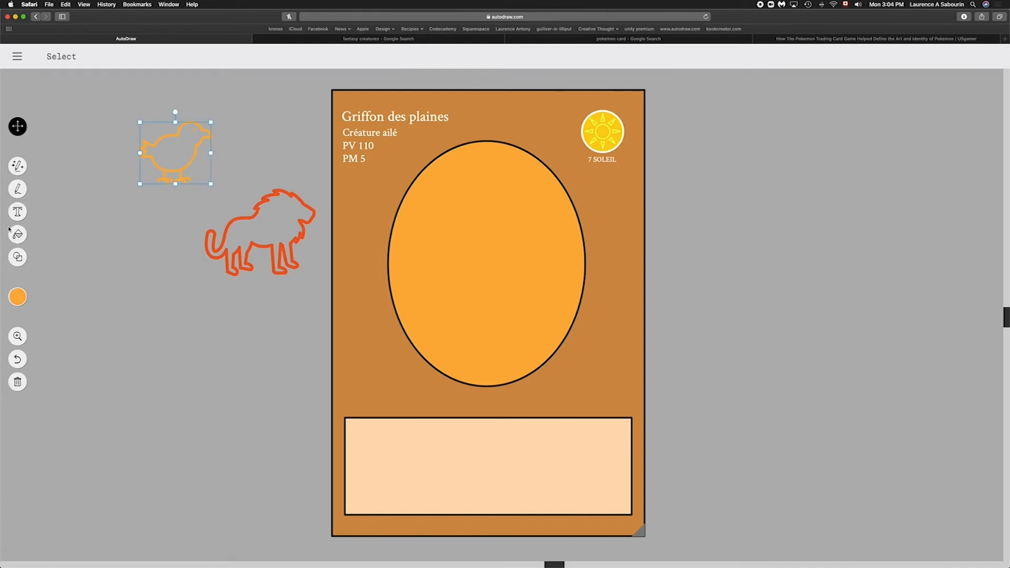
mouse_move(26, 294)
click(19, 235)
click(194, 159)
Step: Move the lion and the bird into the orange oval, and enlarge the bird so it overlaps the lion's front half
click(18, 126)
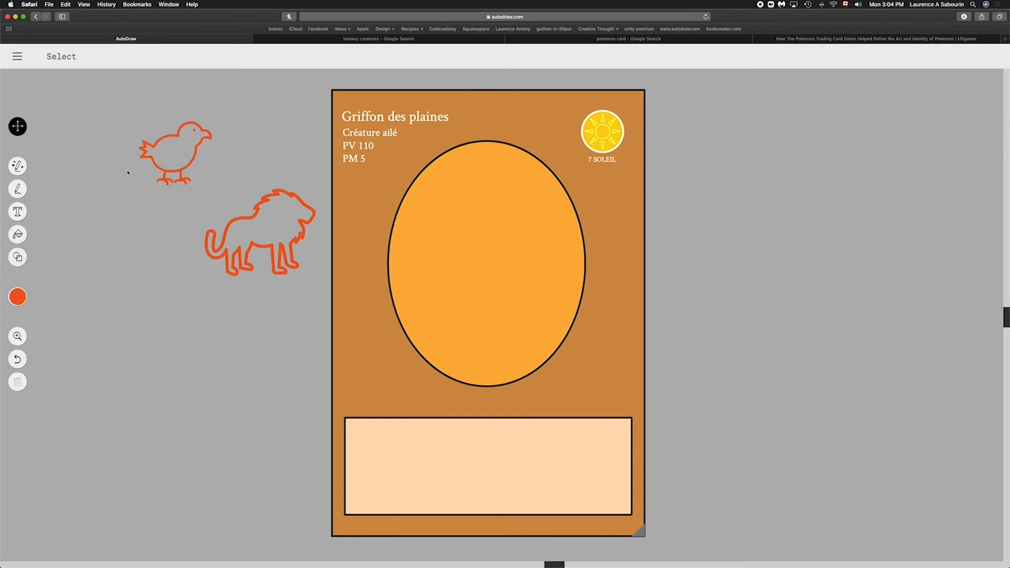
mouse_move(240, 220)
mouse_down()
mouse_move(442, 235)
mouse_move(450, 279)
mouse_up()
mouse_move(164, 141)
mouse_down()
mouse_move(388, 180)
mouse_move(486, 263)
mouse_move(484, 276)
mouse_up()
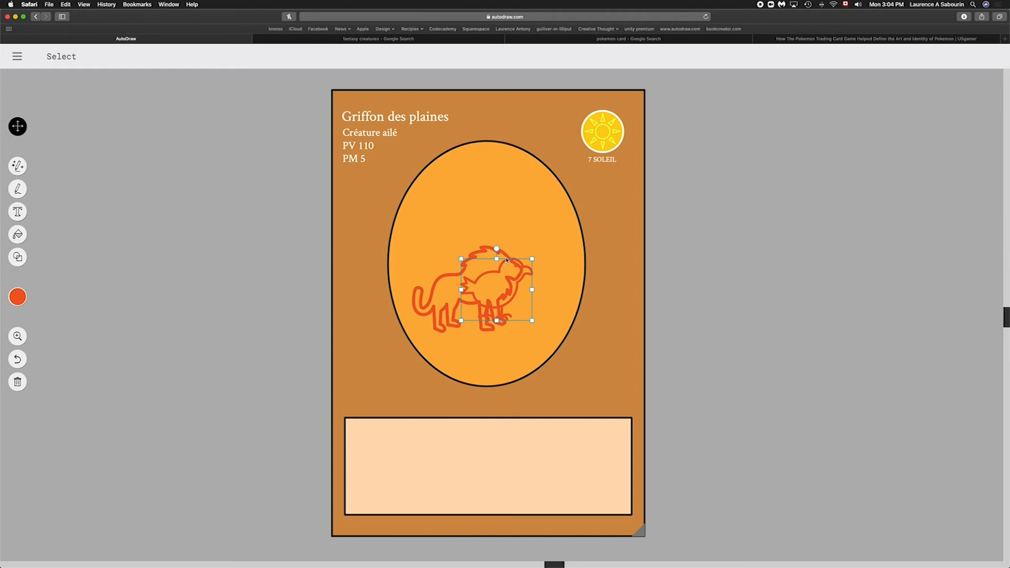
mouse_move(532, 259)
mouse_down()
mouse_move(563, 232)
mouse_move(537, 225)
mouse_move(557, 229)
mouse_move(526, 255)
mouse_up()
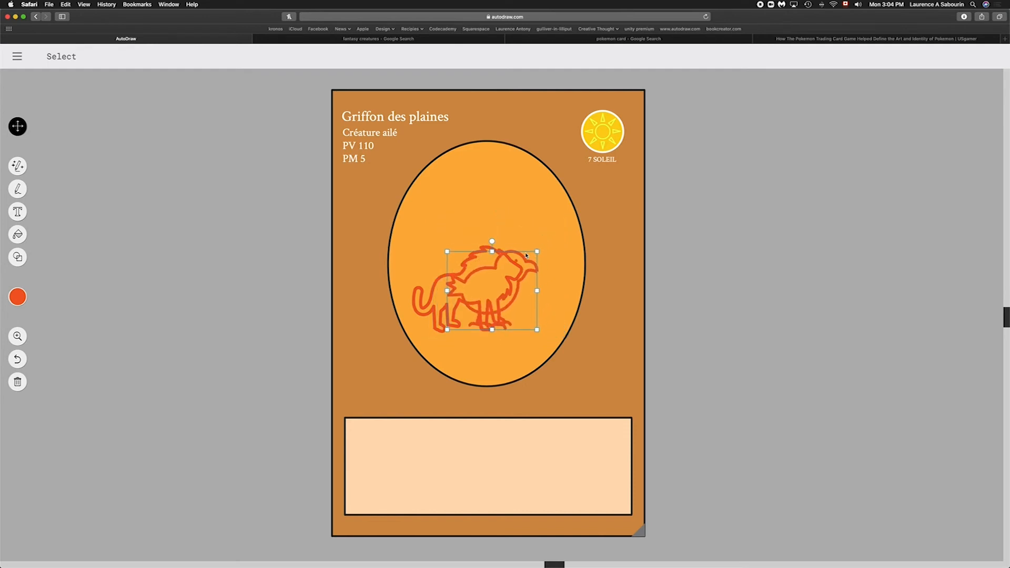
Step: Delete the bird drawing and sketch small claws freehand on the lion's front paws
key(BackSpace)
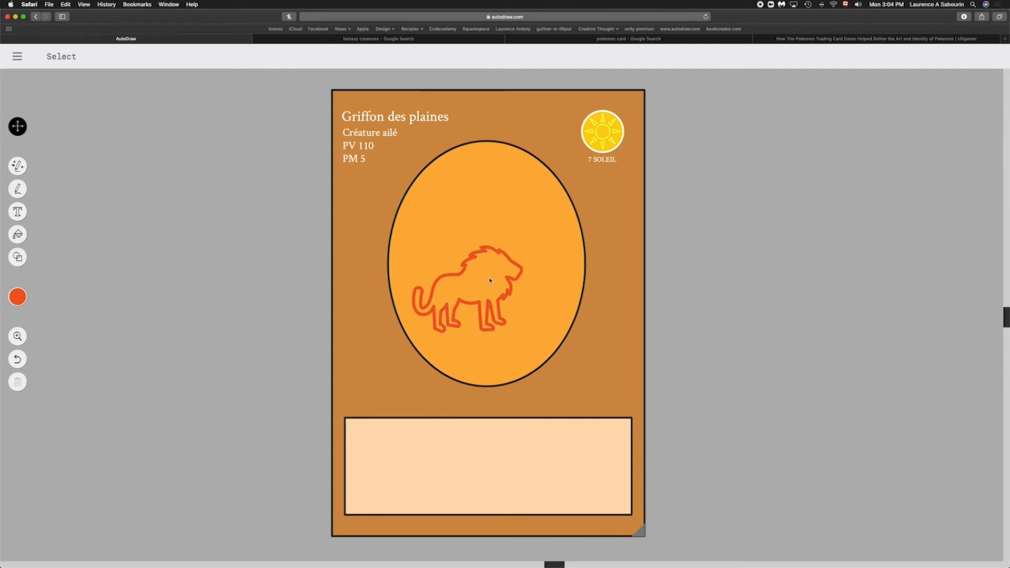
click(16, 174)
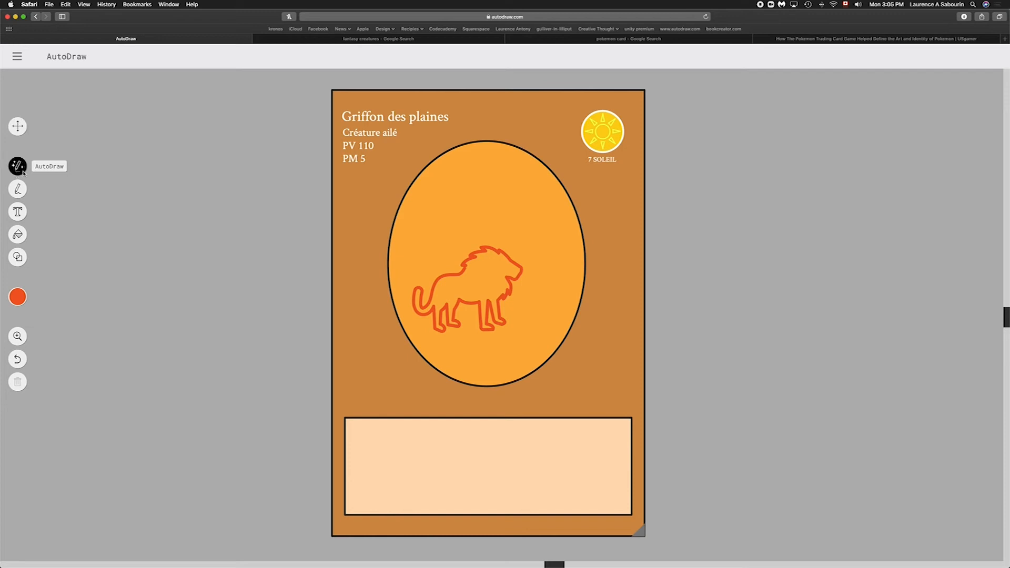
click(19, 190)
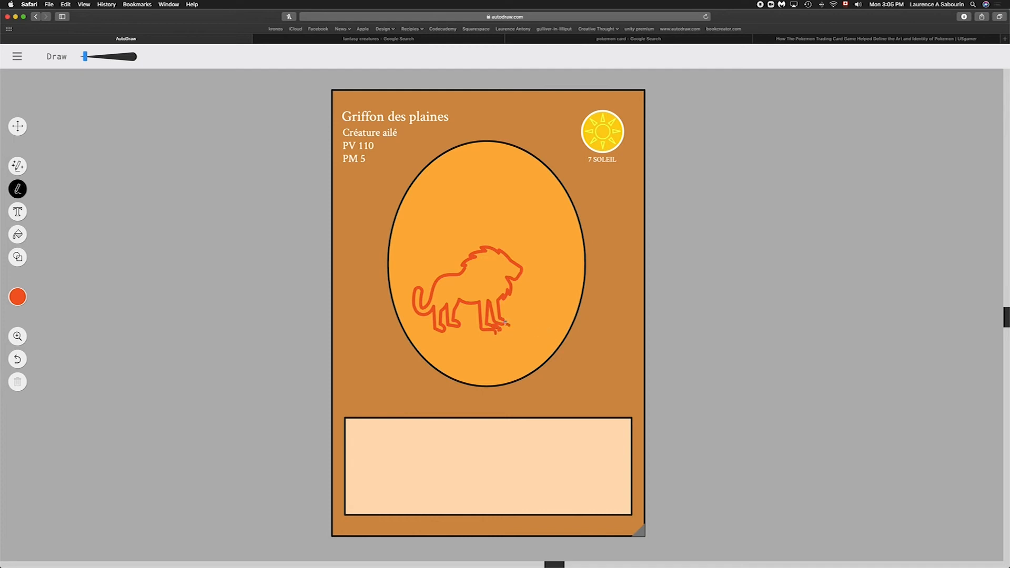
Step: Sketch a hooked beak and a small eye on the lion's head in red-orange
drag(523, 271, 523, 278)
key(v)
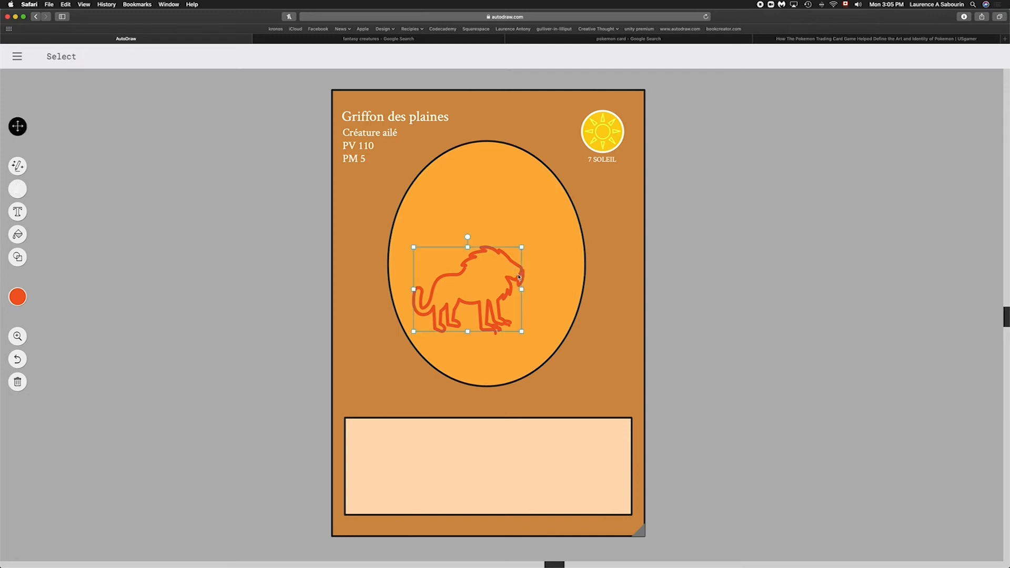
click(18, 166)
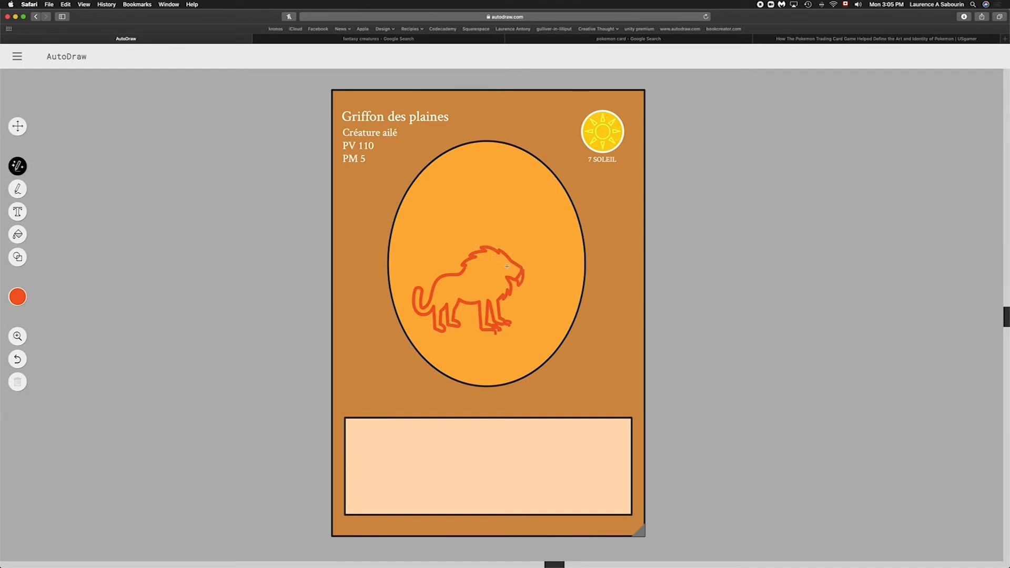
key(super+z)
mouse_move(517, 279)
mouse_down()
mouse_move(524, 292)
mouse_move(531, 285)
mouse_move(521, 267)
mouse_up()
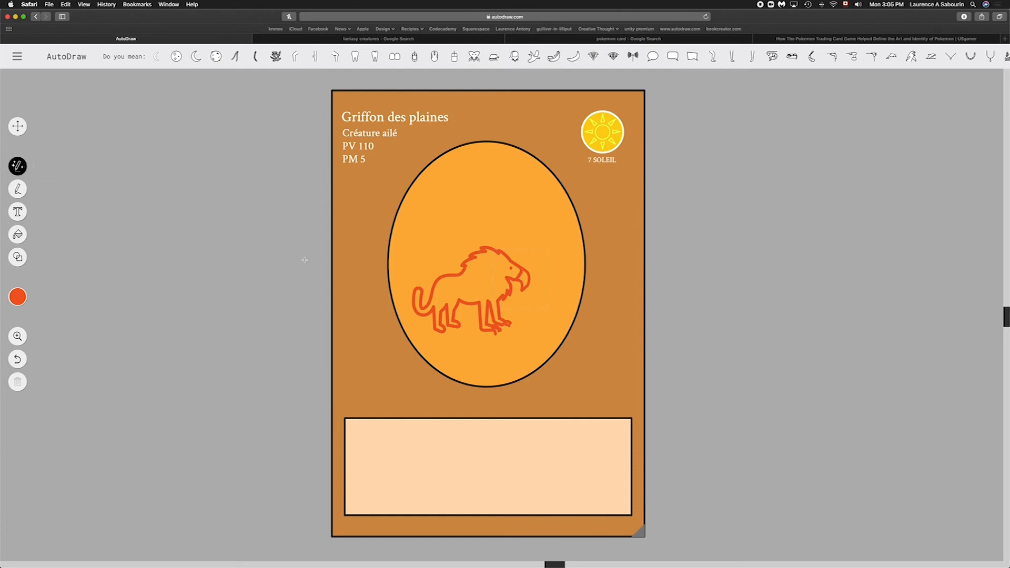
mouse_move(298, 266)
mouse_down()
mouse_move(246, 175)
mouse_move(159, 163)
mouse_move(172, 169)
mouse_move(136, 189)
mouse_move(170, 197)
mouse_move(176, 218)
mouse_move(204, 224)
mouse_move(200, 234)
mouse_move(245, 246)
mouse_move(249, 264)
mouse_move(293, 272)
mouse_up()
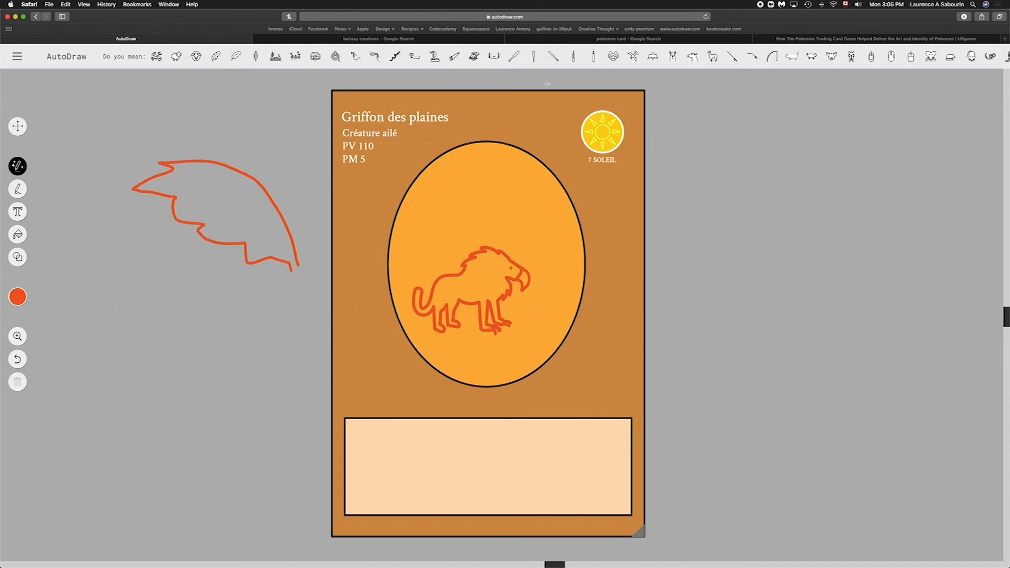
scroll(660, 57, right, 5)
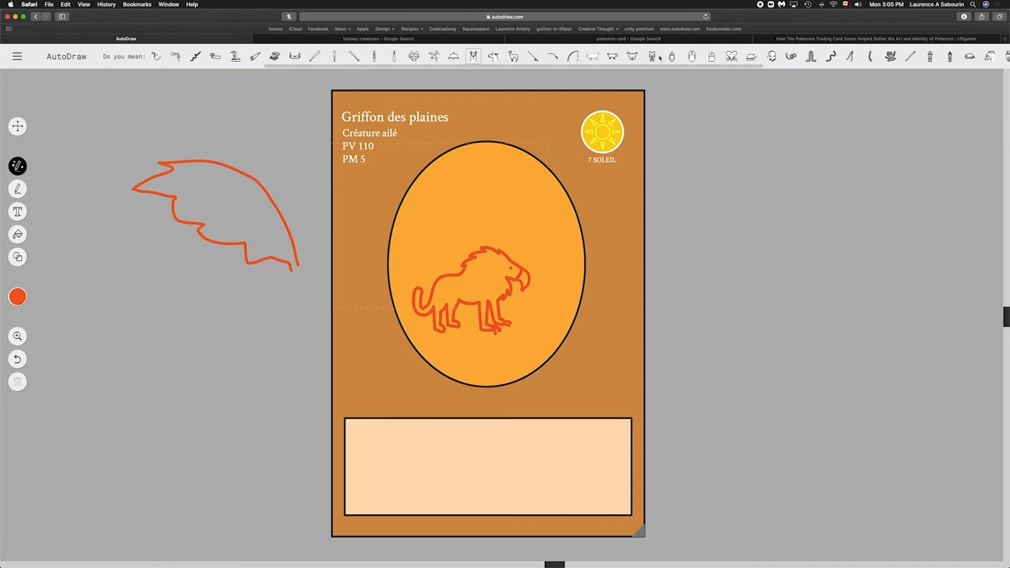
scroll(660, 57, right, 10)
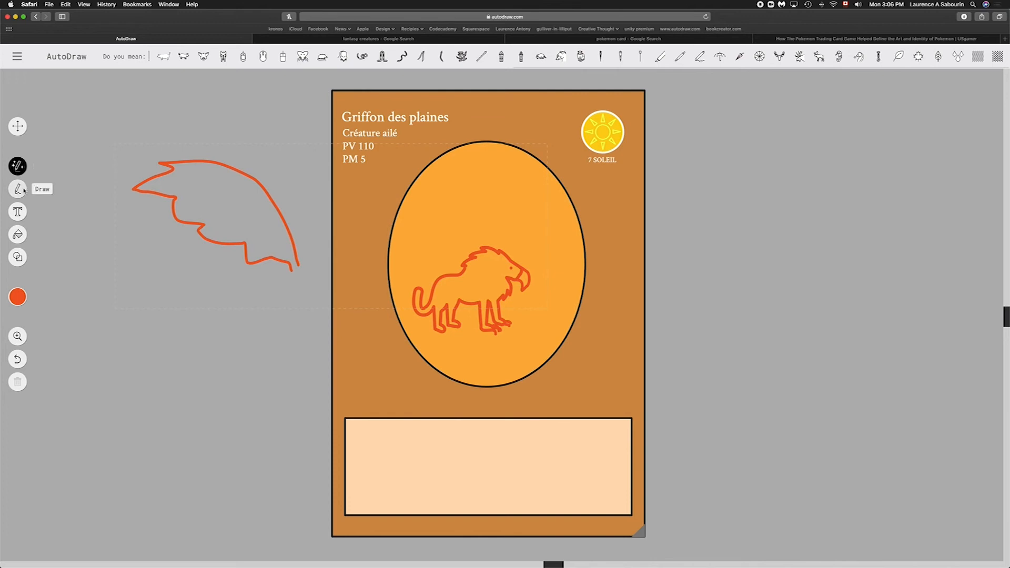
click(17, 126)
click(168, 165)
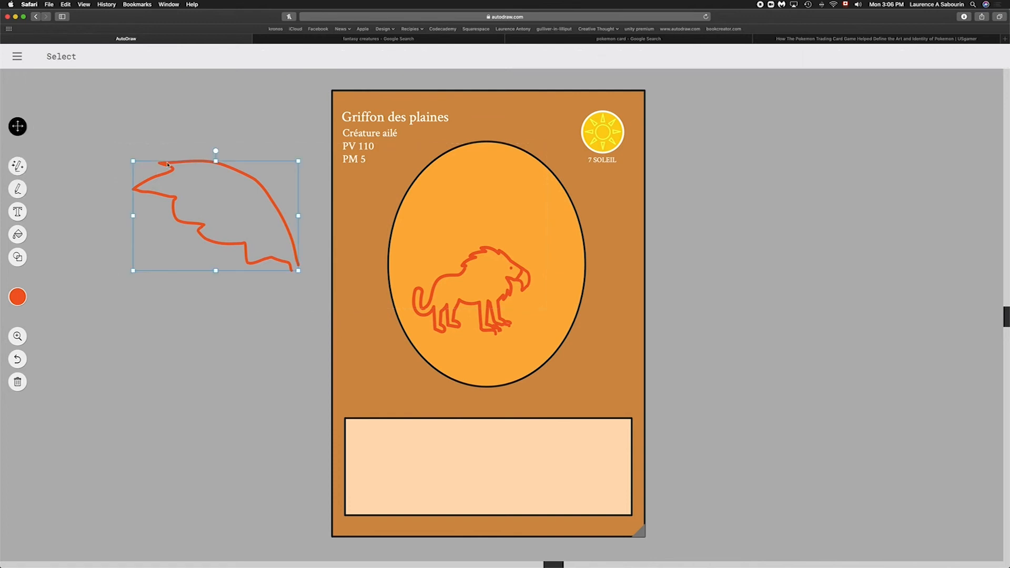
key(BackSpace)
Step: Sketch a double-arched wing line beside the card with AutoDraw and replace it with the suggested tuft of grass
click(17, 166)
mouse_move(100, 195)
mouse_down()
mouse_move(140, 172)
mouse_move(159, 193)
mouse_move(222, 180)
mouse_up()
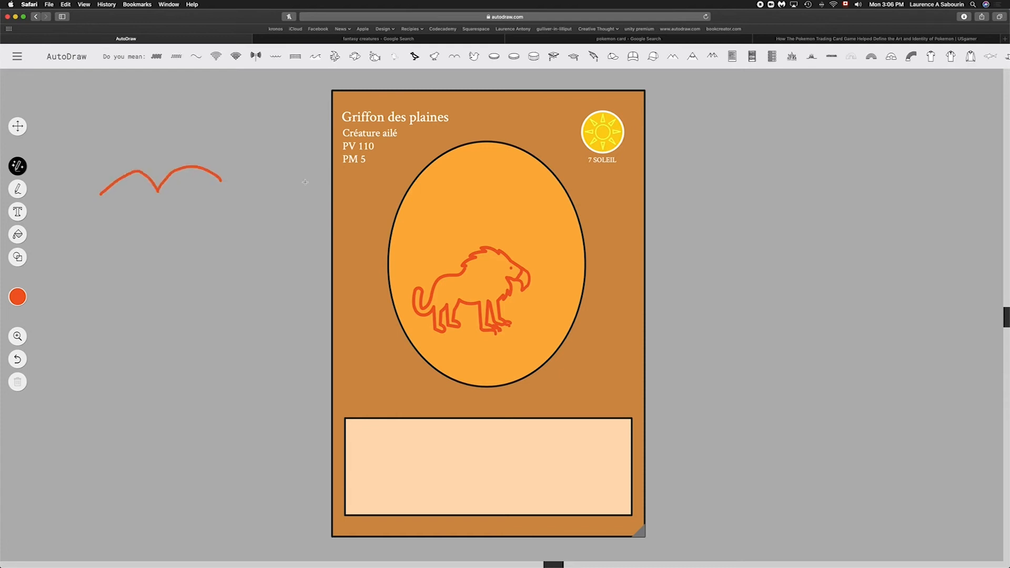
scroll(432, 59, right, 1)
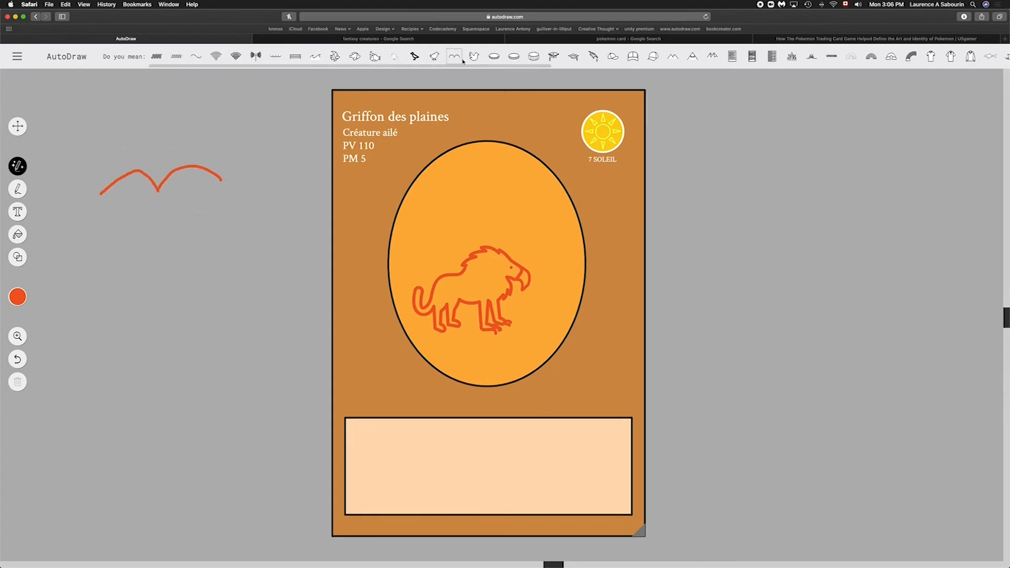
scroll(441, 60, right, 4)
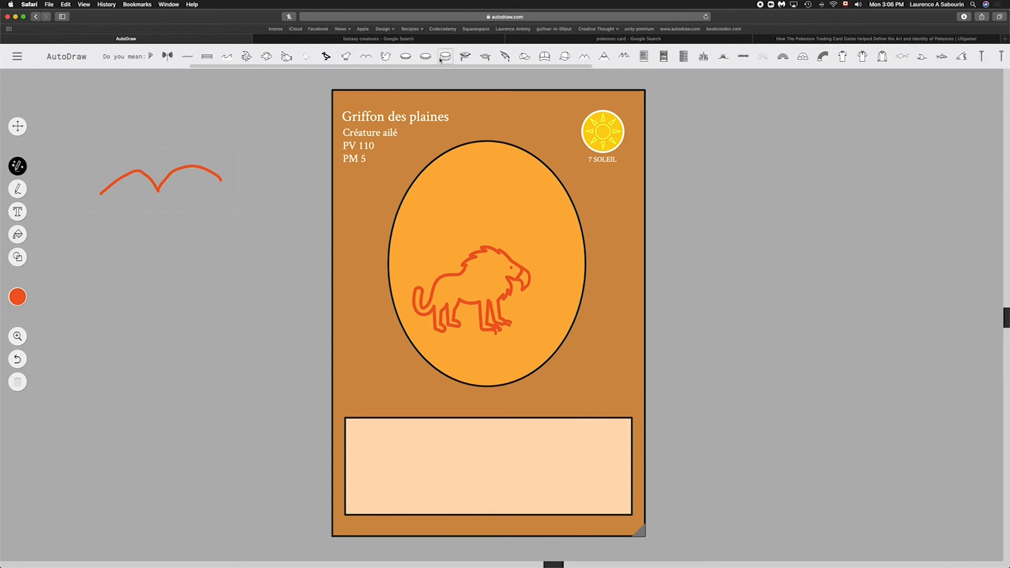
scroll(441, 59, right, 3)
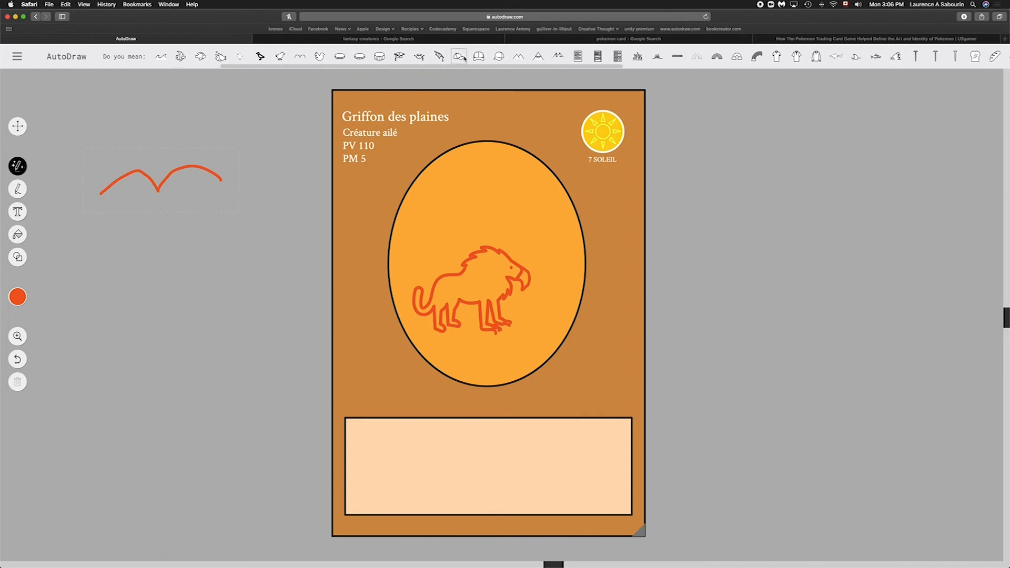
scroll(837, 63, right, 5)
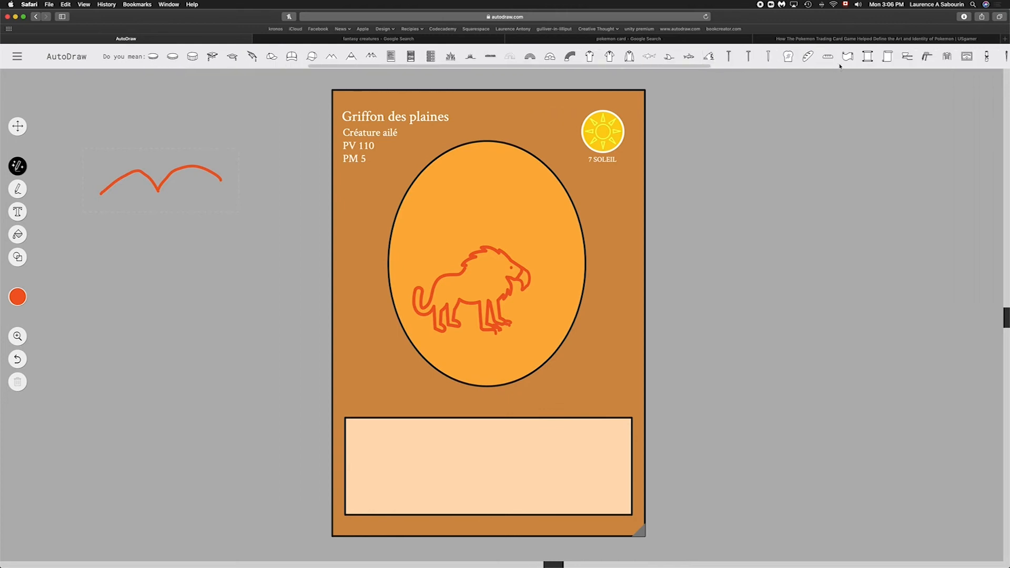
click(451, 56)
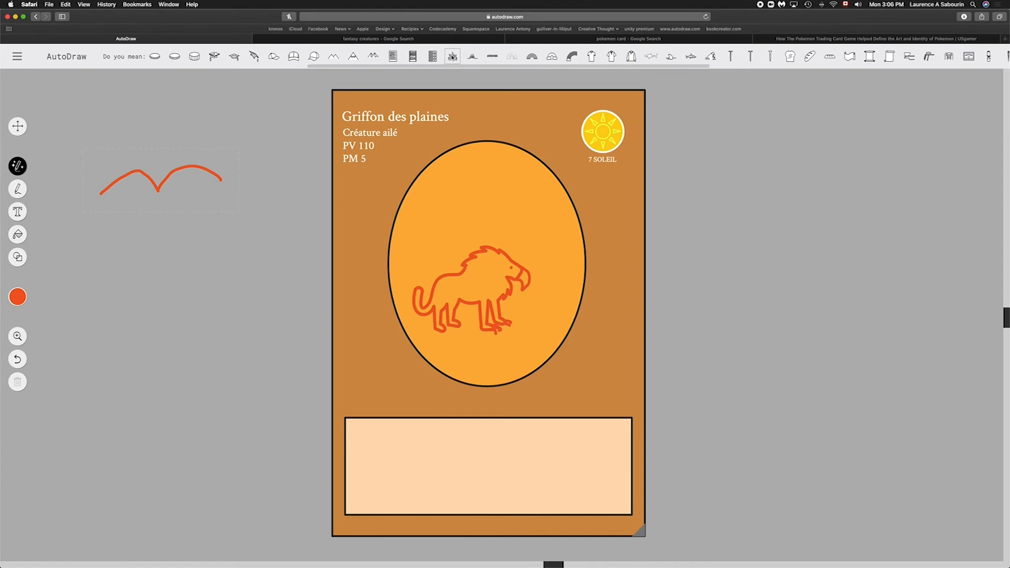
Step: Narrow the grass tuft, tilt it backwards, and place it on the lion's back as a wing
click(17, 126)
click(142, 203)
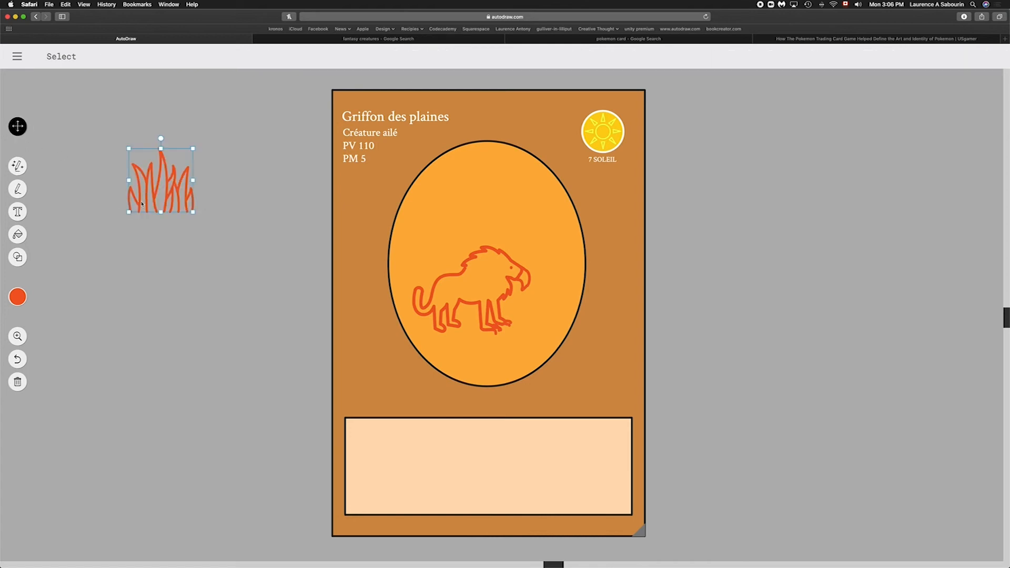
drag(129, 180, 144, 180)
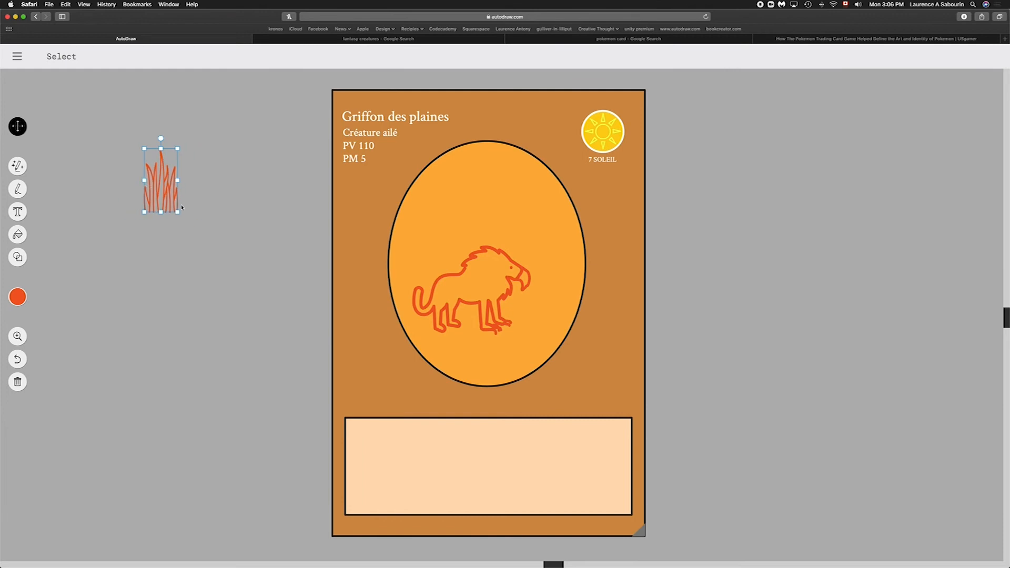
mouse_move(162, 141)
mouse_down()
mouse_move(129, 136)
mouse_move(116, 151)
mouse_up()
drag(183, 187, 460, 253)
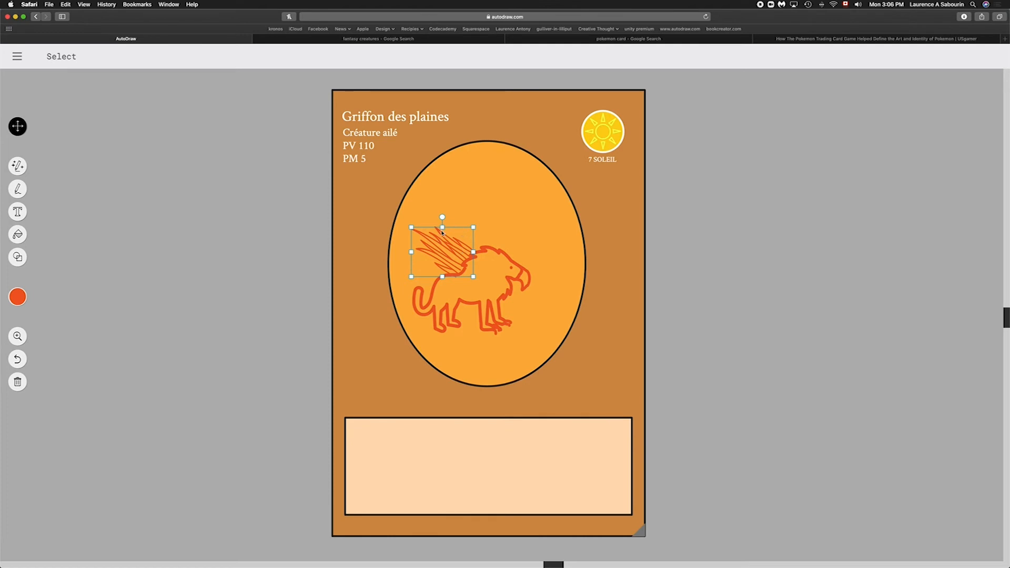
Step: Adjust the back wing and add a second, narrower and more upright grass tuft above the lion's mane
mouse_move(443, 234)
mouse_down()
mouse_move(497, 223)
mouse_move(490, 214)
mouse_up()
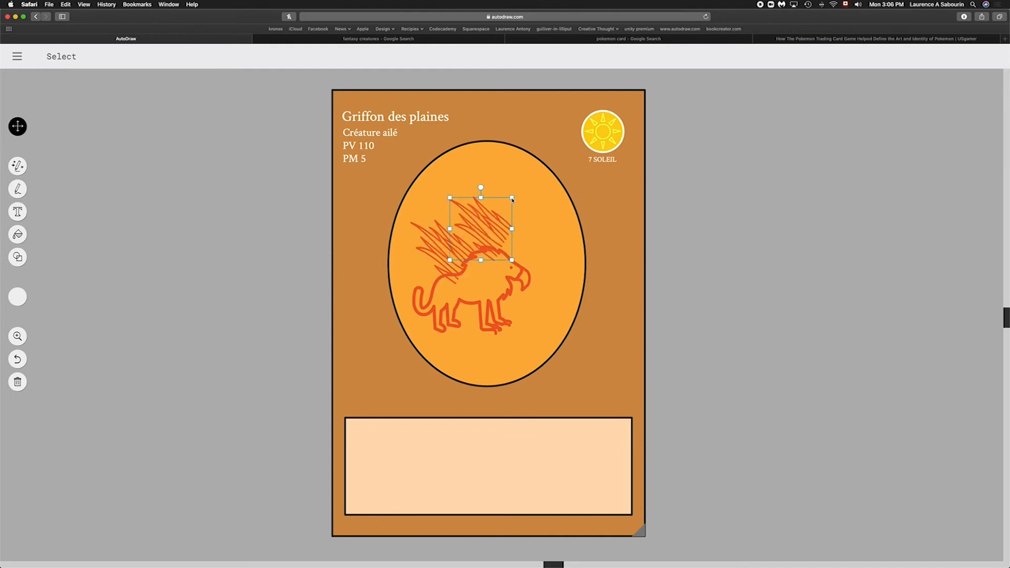
drag(450, 198, 500, 205)
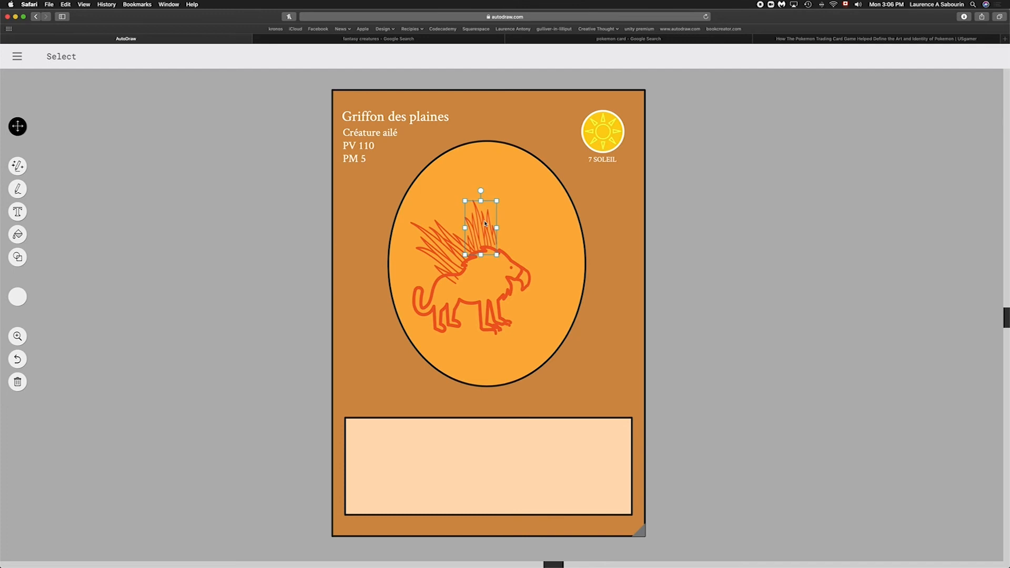
click(76, 178)
Step: Fill the lion's body with pink
click(502, 256)
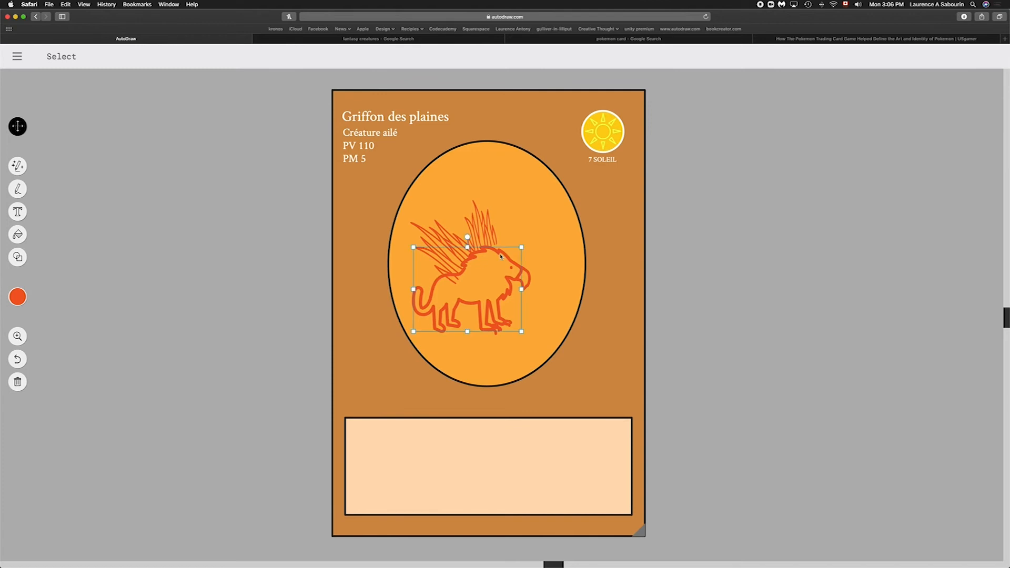
drag(501, 256, 502, 257)
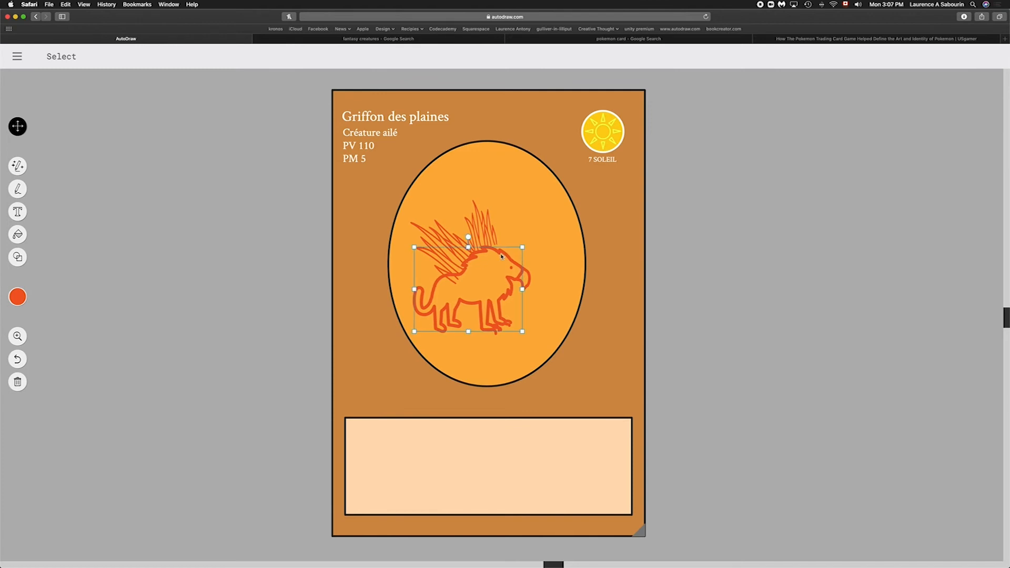
click(17, 234)
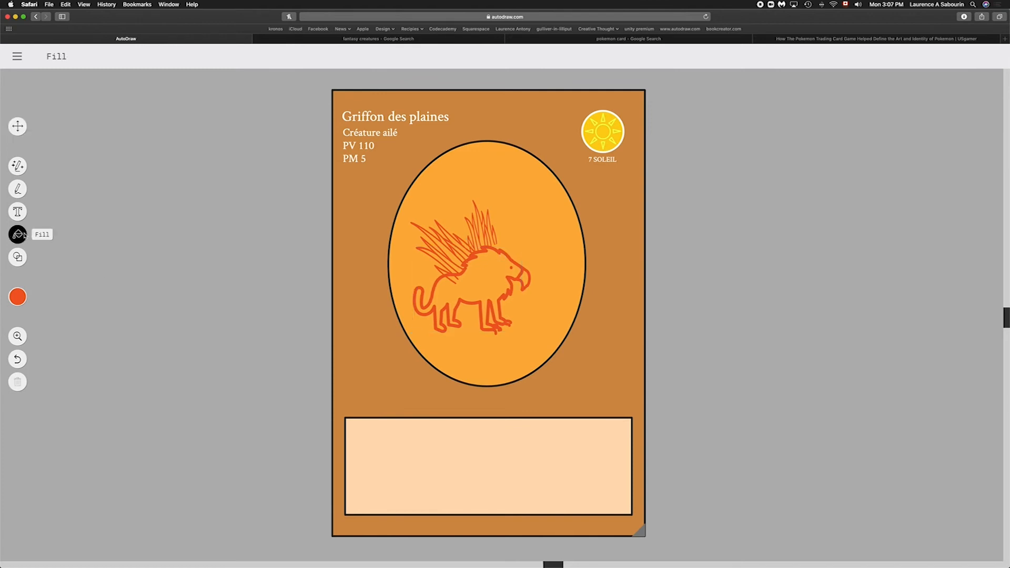
click(21, 299)
click(22, 300)
click(21, 299)
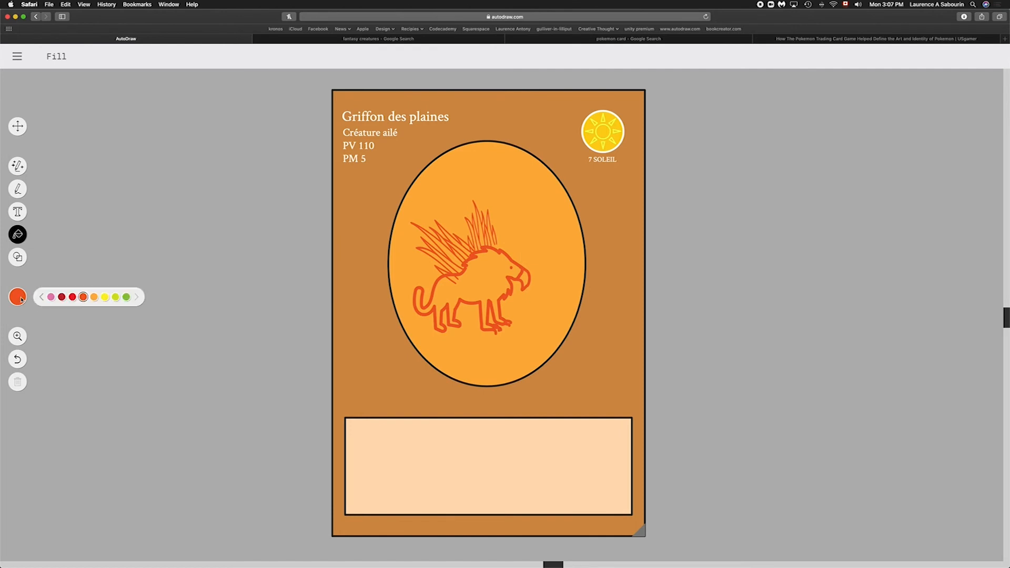
click(52, 298)
click(470, 284)
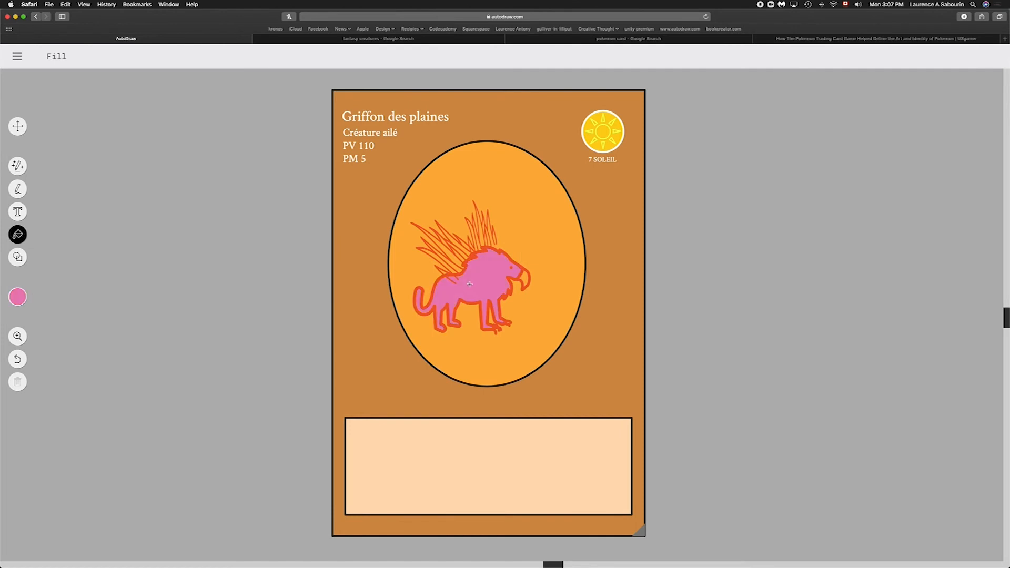
click(25, 298)
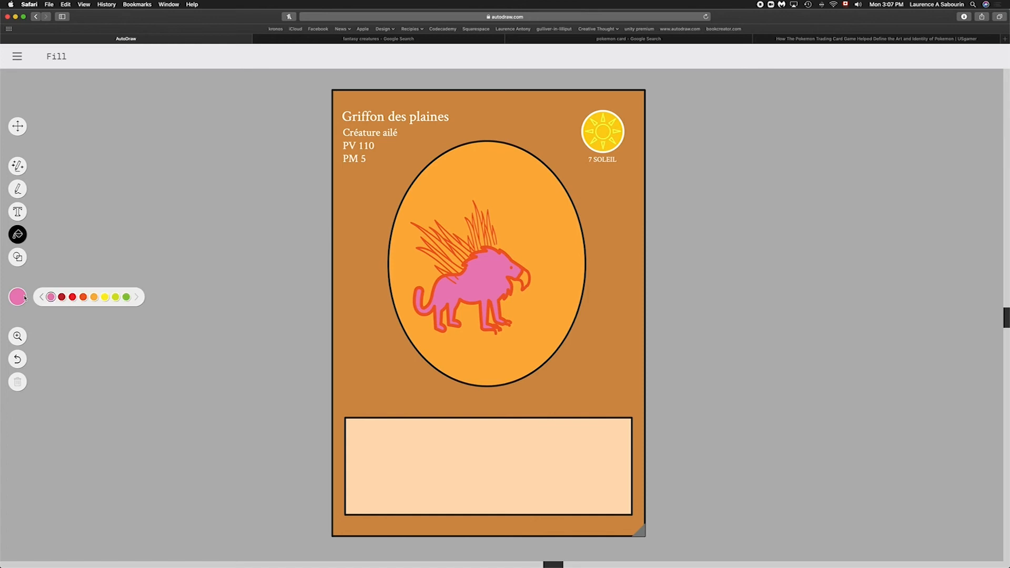
click(470, 280)
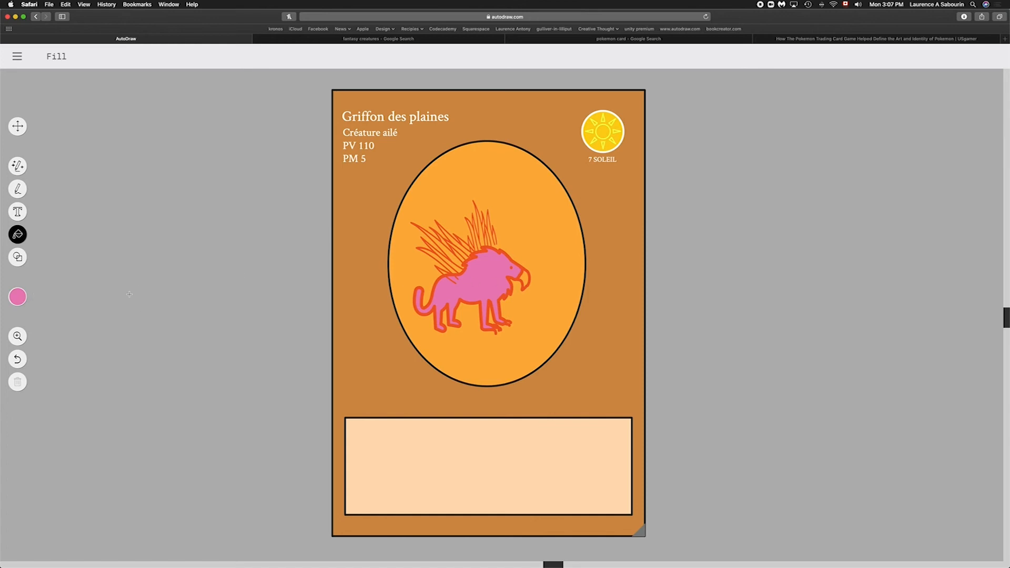
click(24, 299)
click(466, 292)
Step: Fill the lion's body with yellow
click(26, 298)
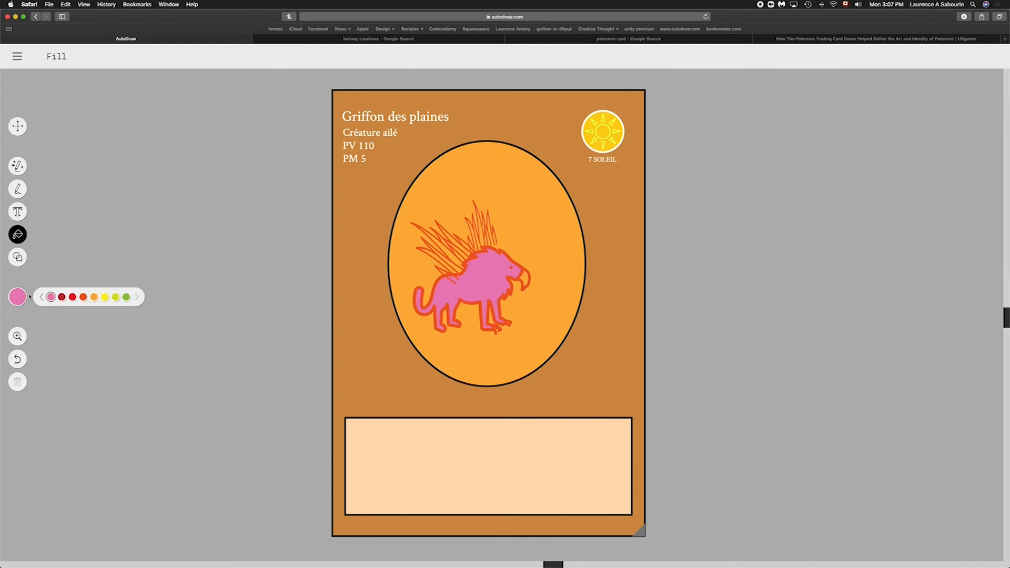
click(116, 299)
click(458, 294)
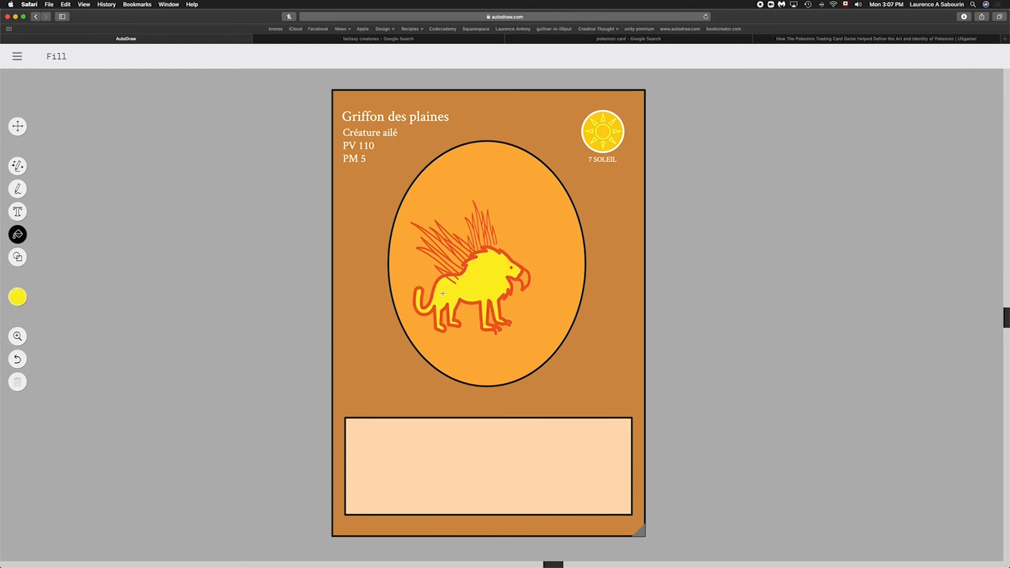
Step: Colour in the inside of the griffon's beak with red-orange freehand strokes
click(25, 303)
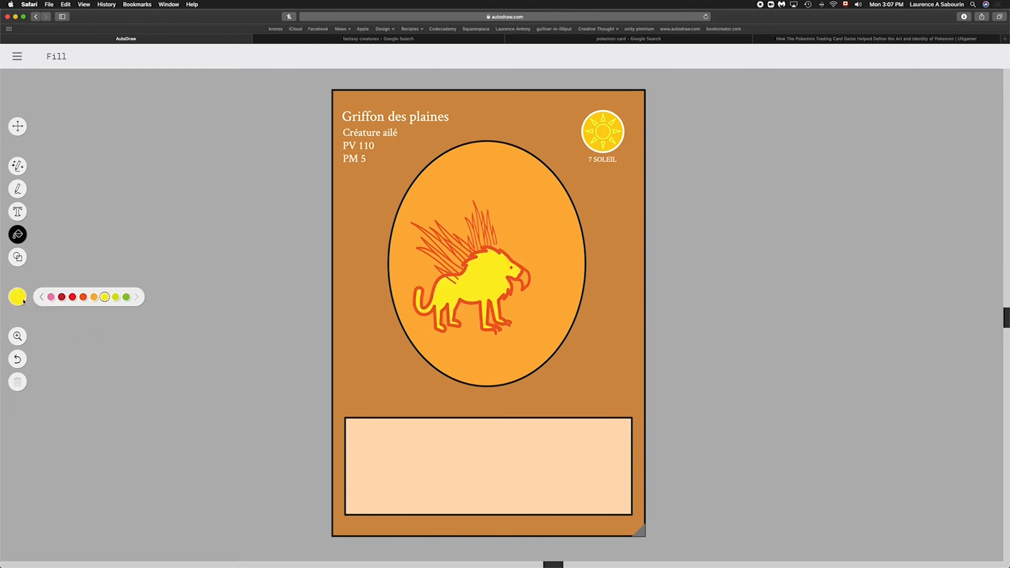
click(79, 299)
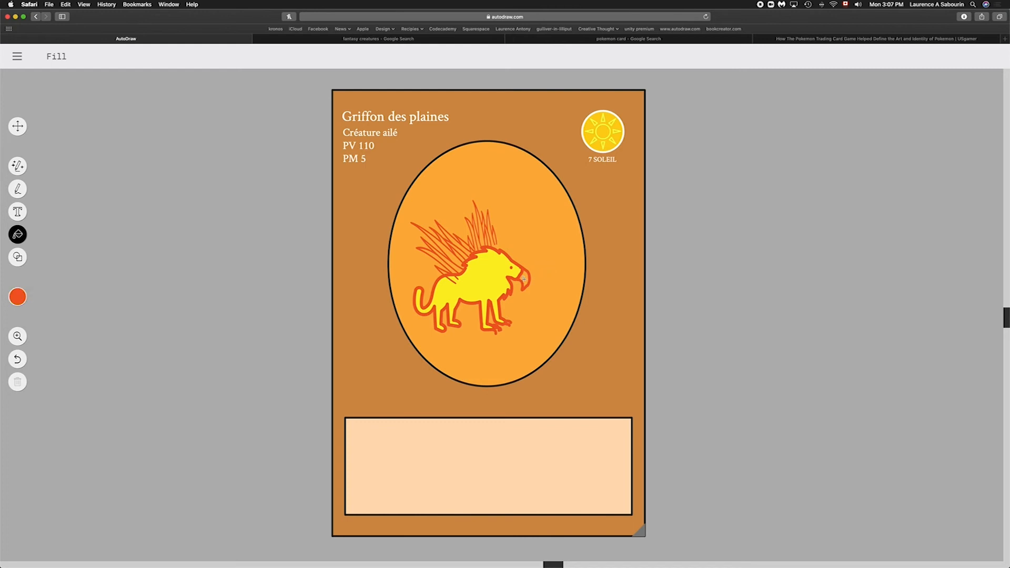
click(17, 189)
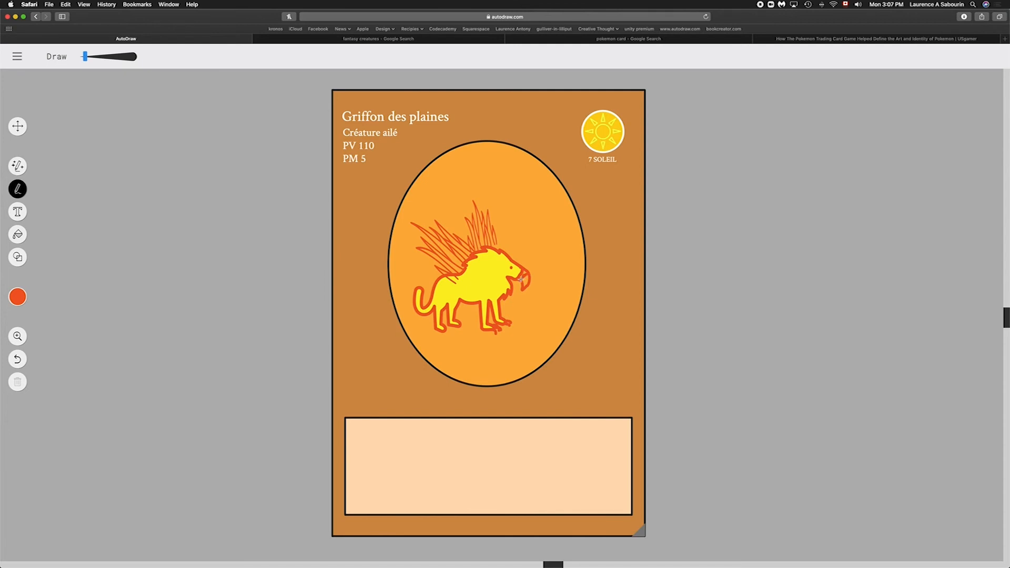
drag(523, 279, 526, 277)
Step: With the lion selected, look up the keyboard shortcuts for sending objects back and bringing them to the front
click(17, 126)
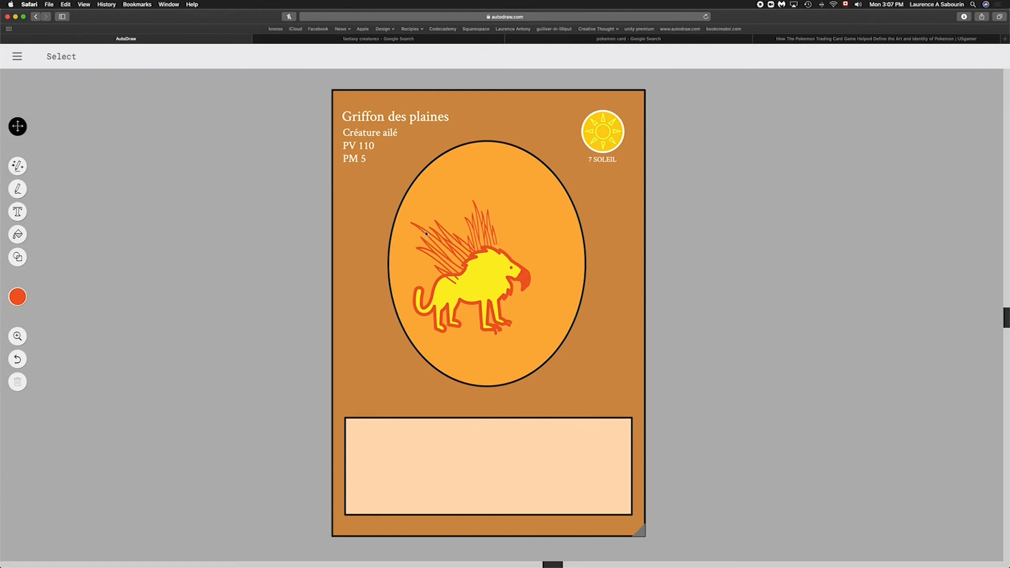
click(504, 255)
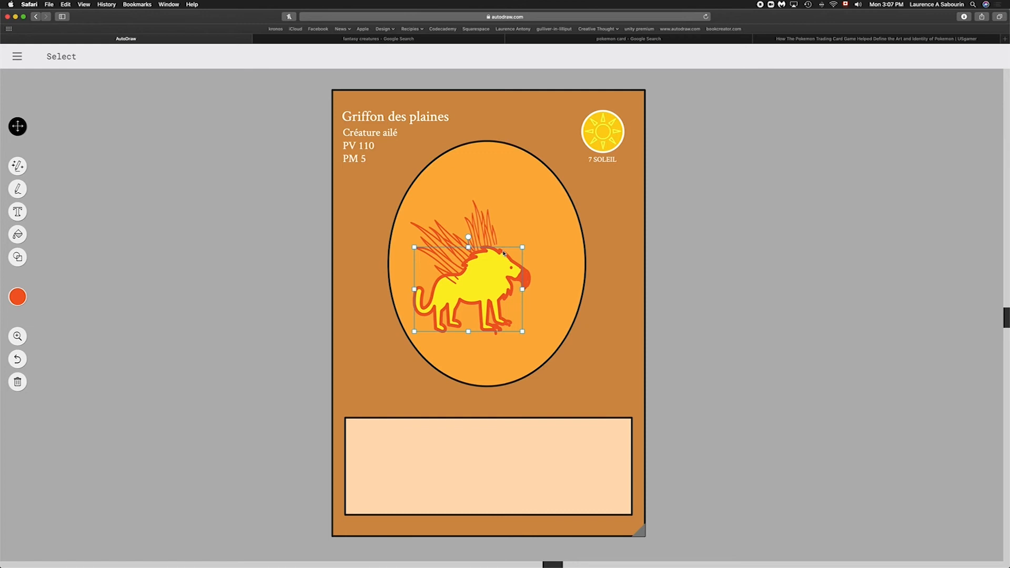
click(18, 57)
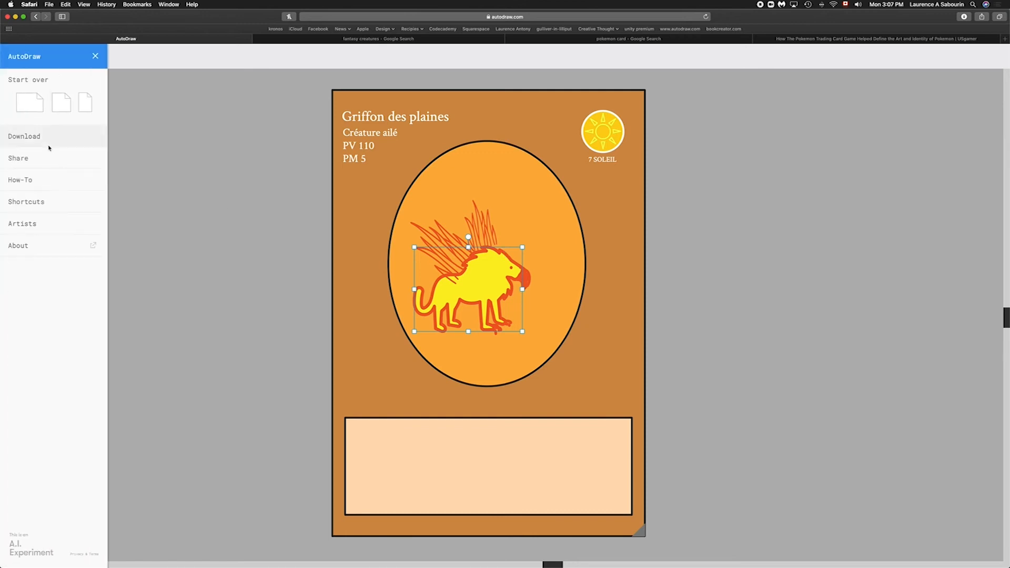
click(45, 200)
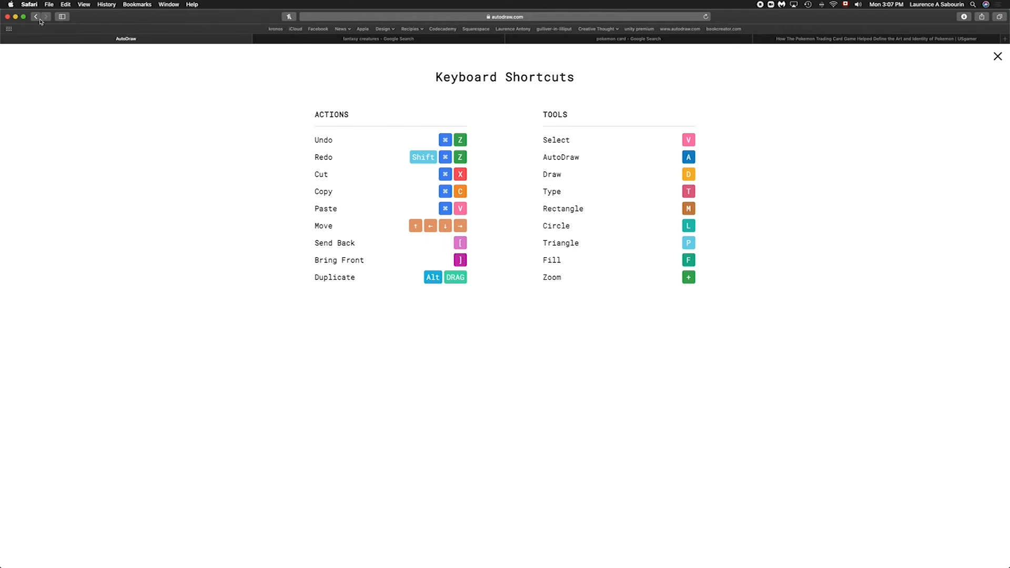
click(997, 57)
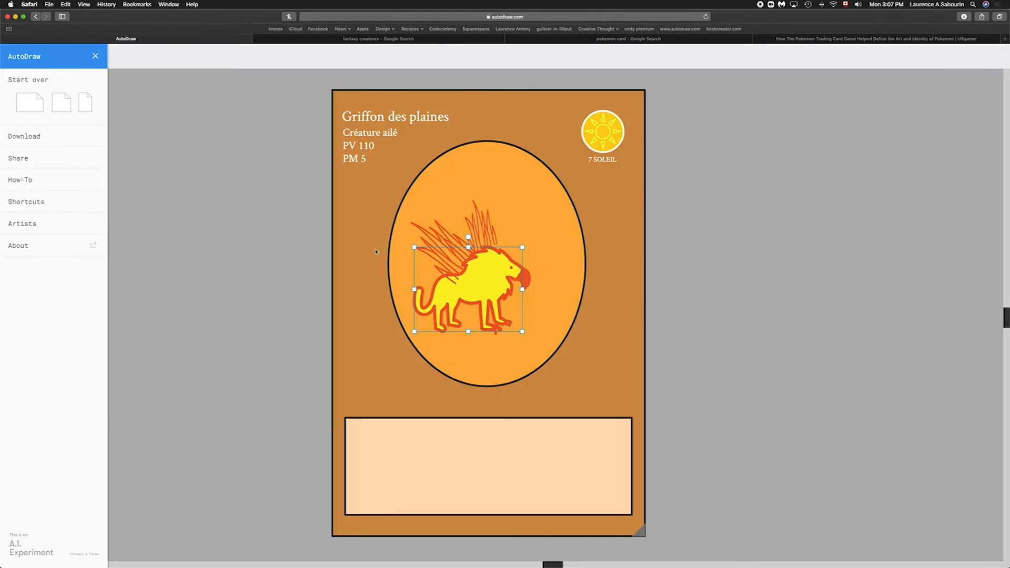
click(495, 254)
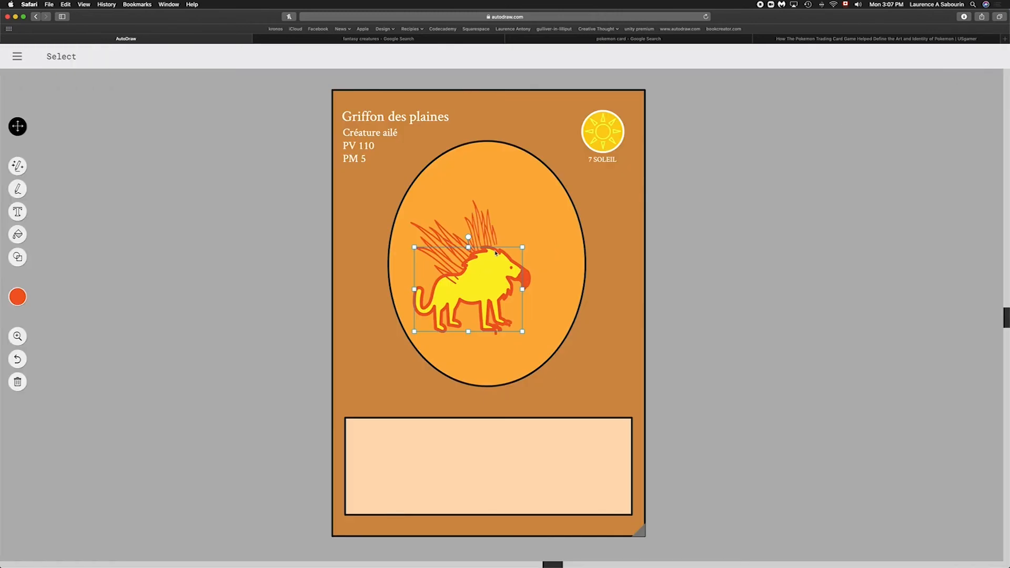
Step: Layer the lion over the wings and its eye over the lion, shifting the body aside and back to reach the eye
scroll(500, 255, left, 1)
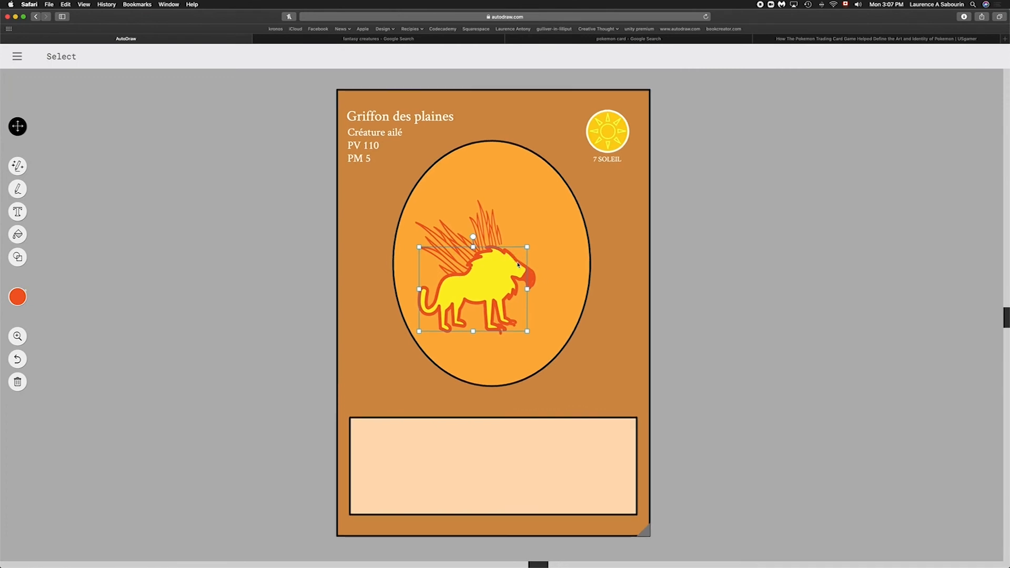
drag(518, 265, 505, 272)
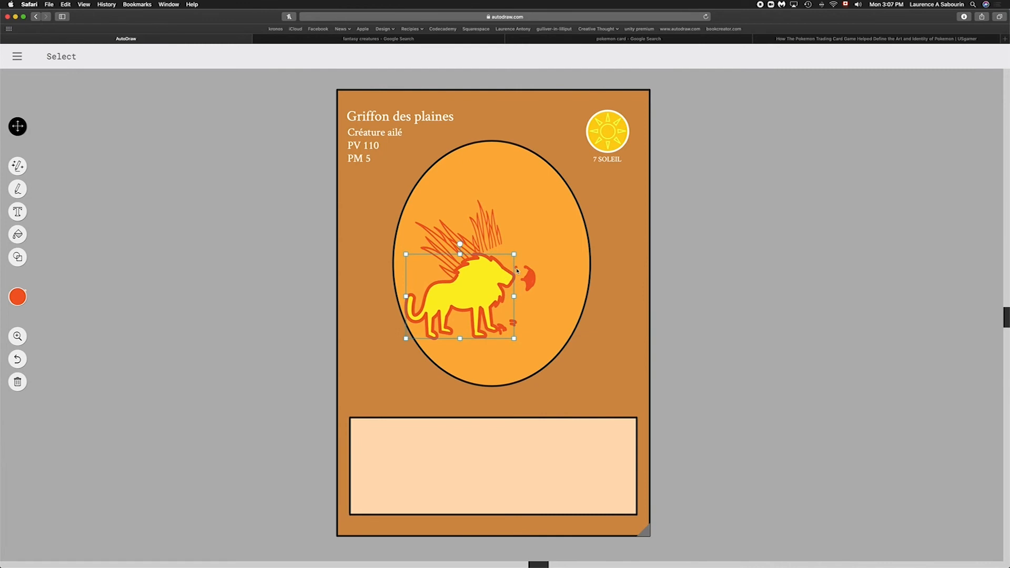
click(520, 271)
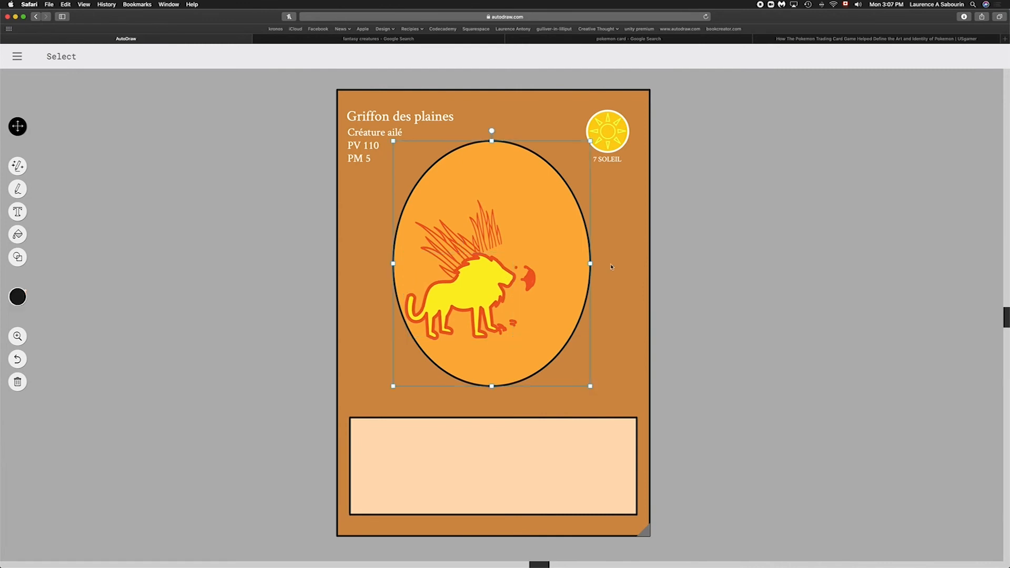
click(521, 271)
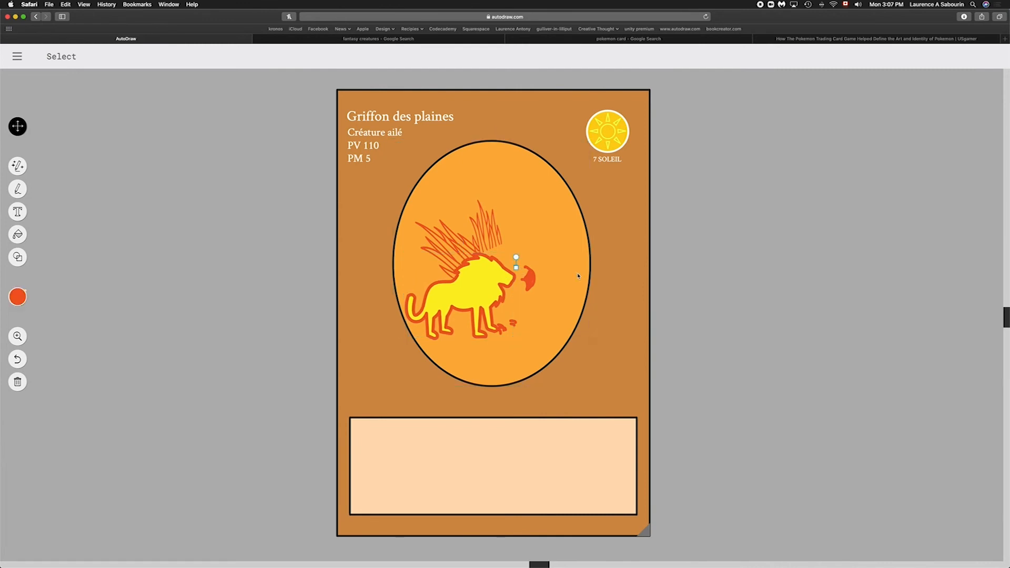
drag(503, 270, 516, 263)
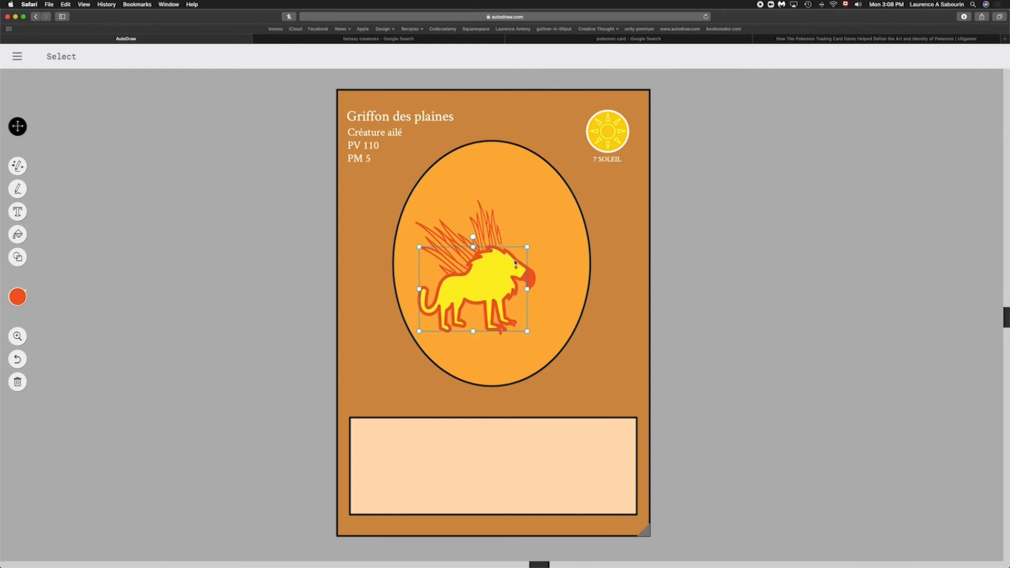
Step: Nudge the upright front wing down onto the mane and fill the back wing with yellow
click(489, 238)
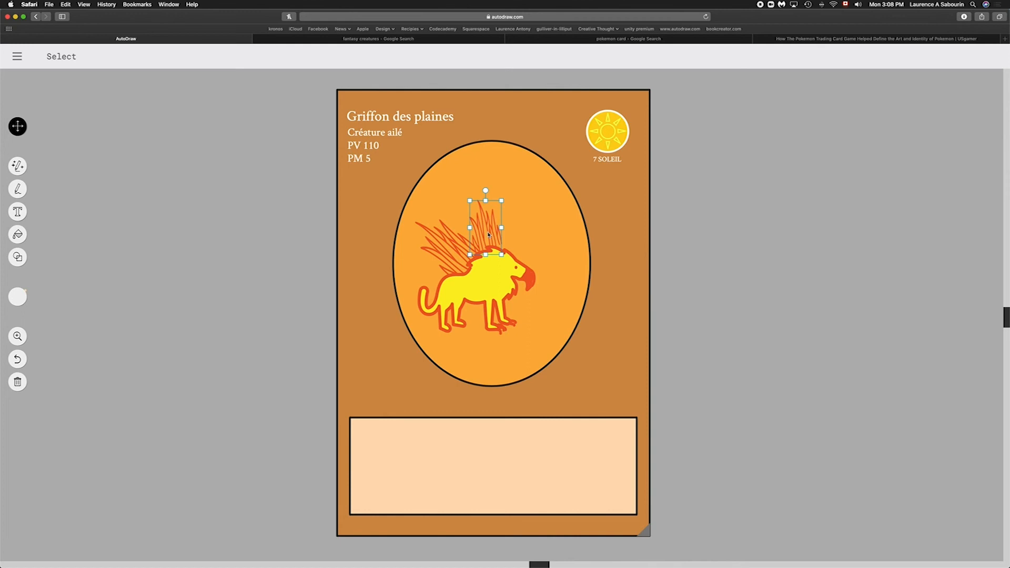
drag(490, 238, 492, 240)
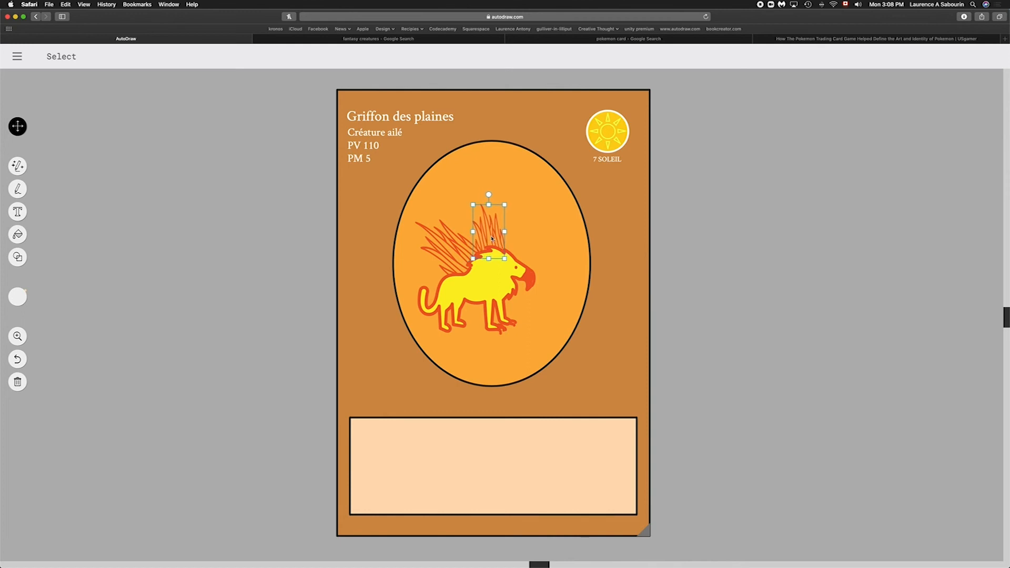
click(17, 234)
click(19, 300)
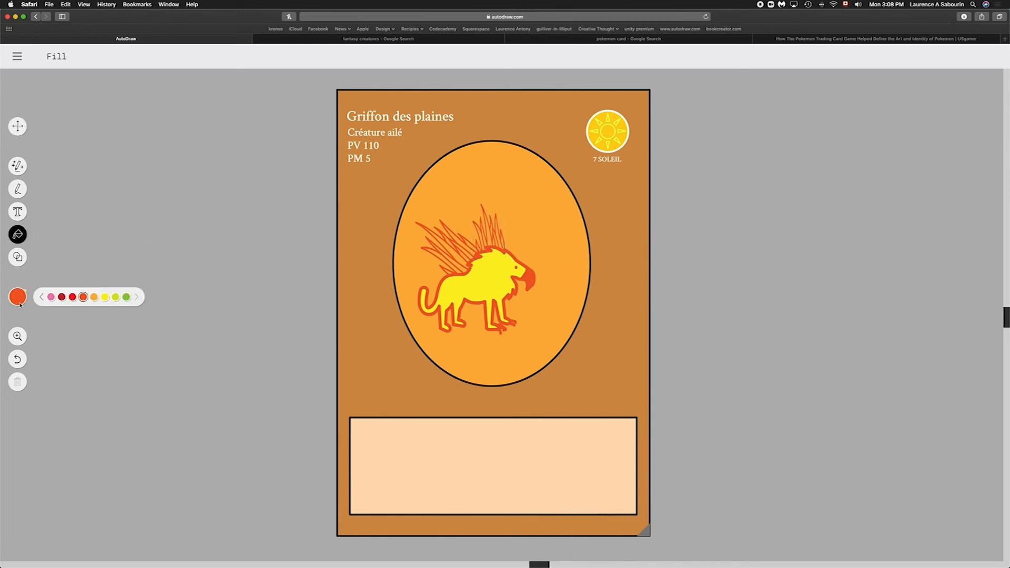
click(105, 297)
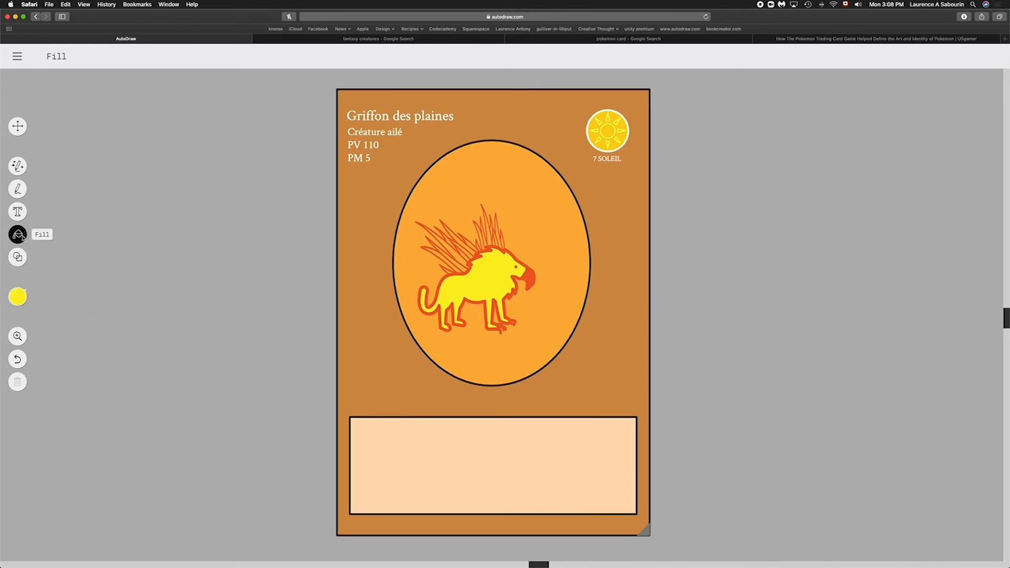
click(464, 256)
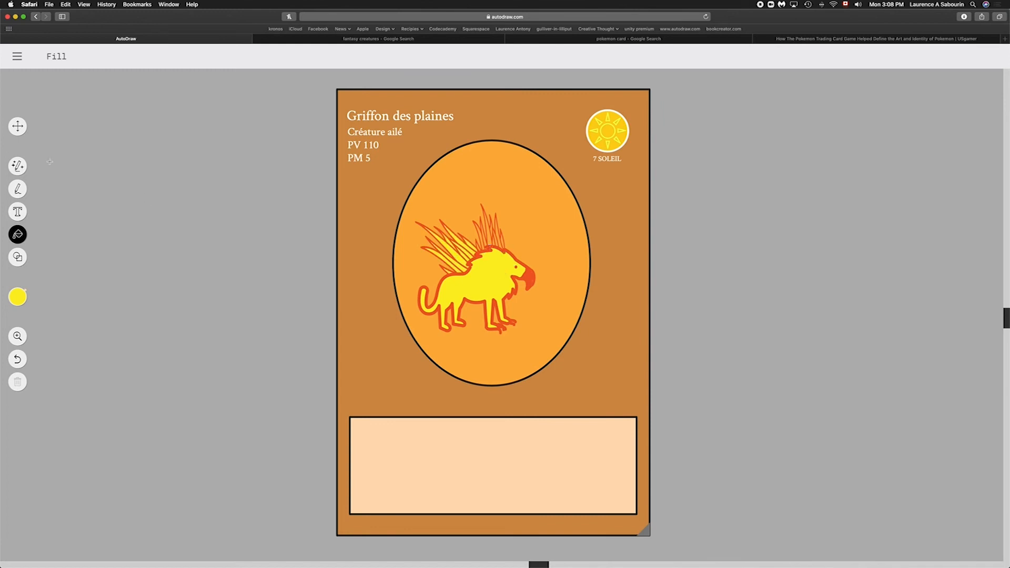
Step: Try to fill the upright front wing with yellow and undo the attempt
click(17, 126)
click(488, 237)
click(489, 237)
click(20, 235)
click(478, 236)
key(super+z)
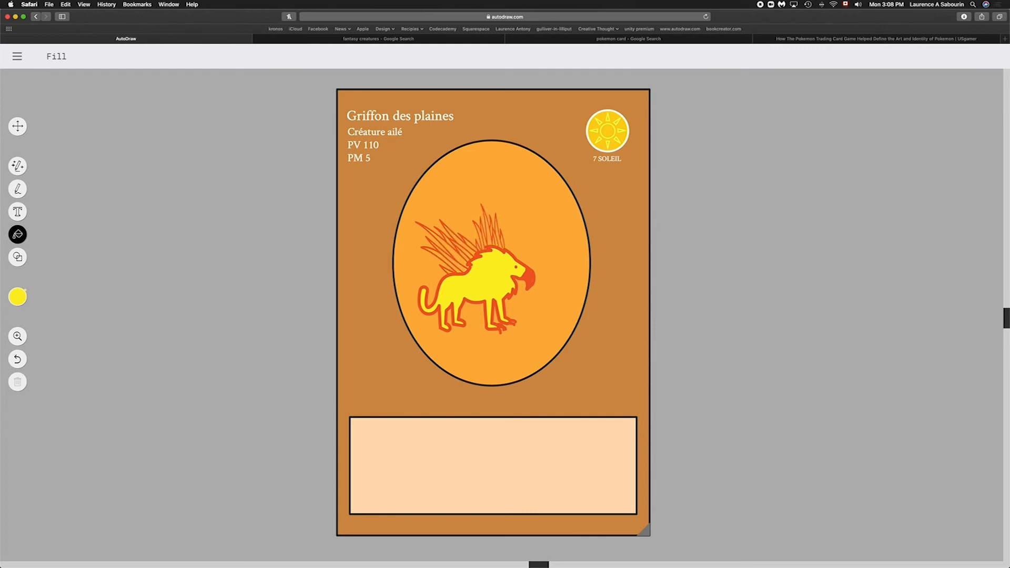
Step: Fill both the back wing and the upright front wing with yellow, working at 200% zoom for the front one
click(461, 244)
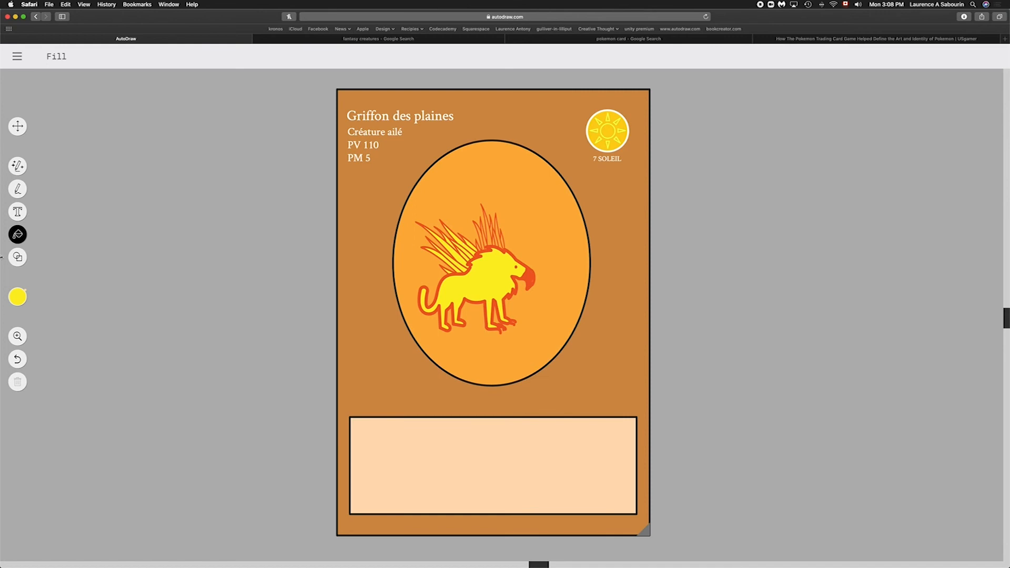
click(18, 336)
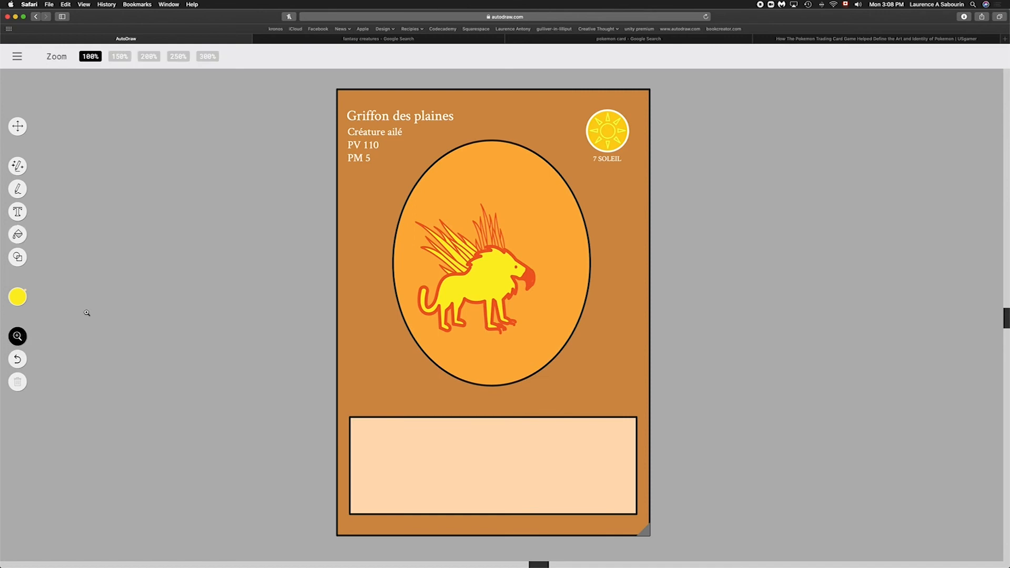
click(149, 57)
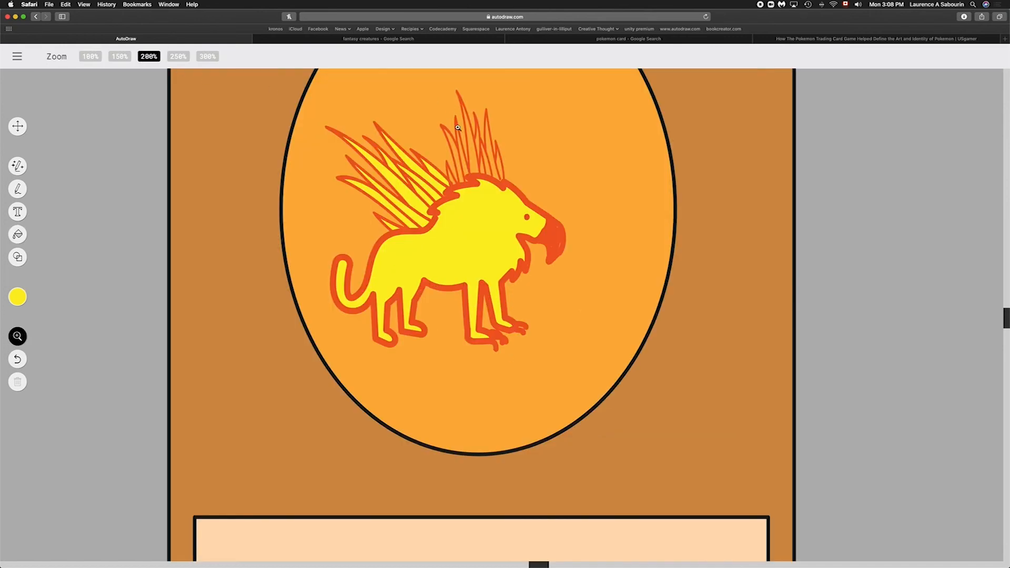
click(18, 235)
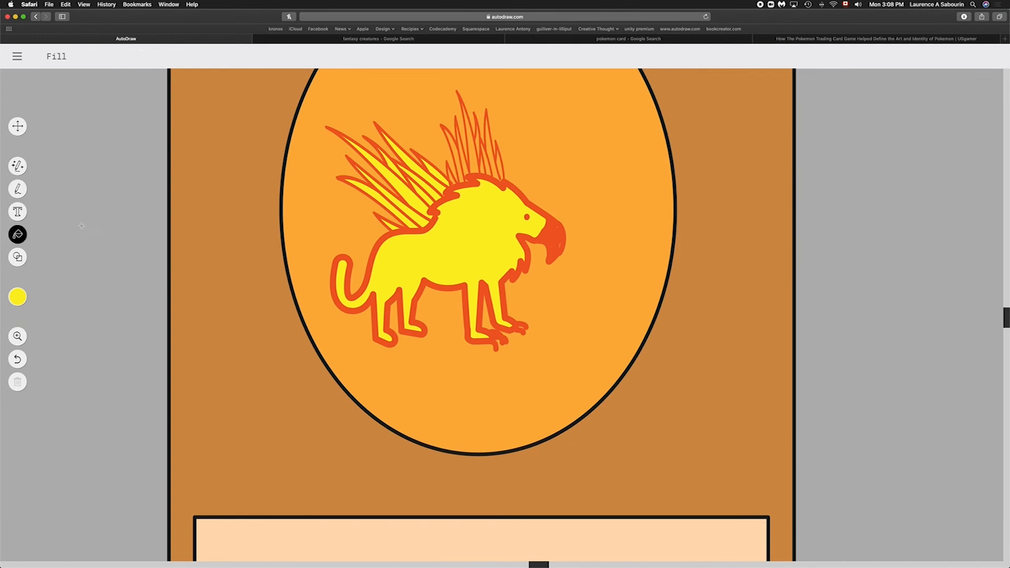
click(473, 162)
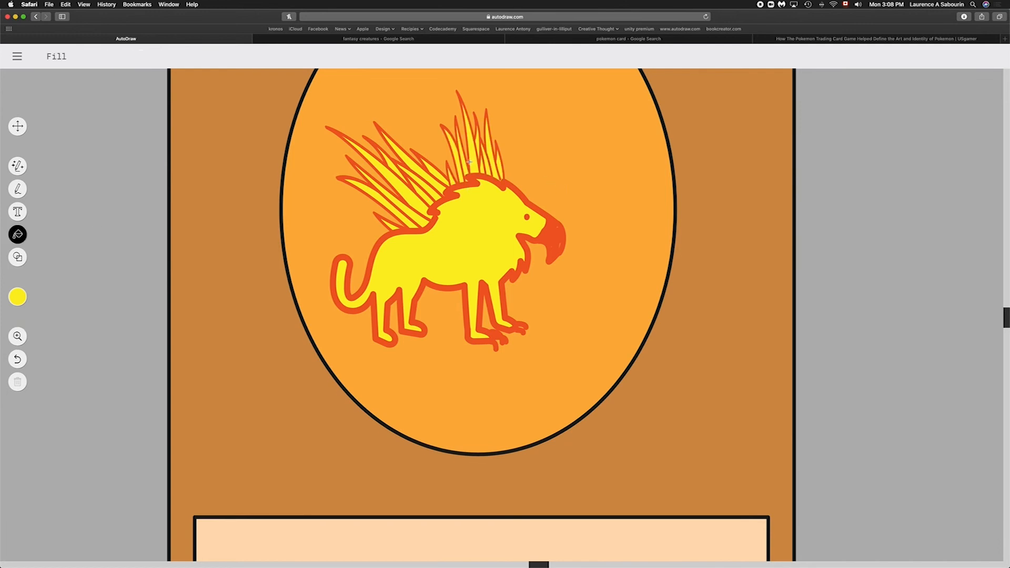
scroll(470, 162, down, 1)
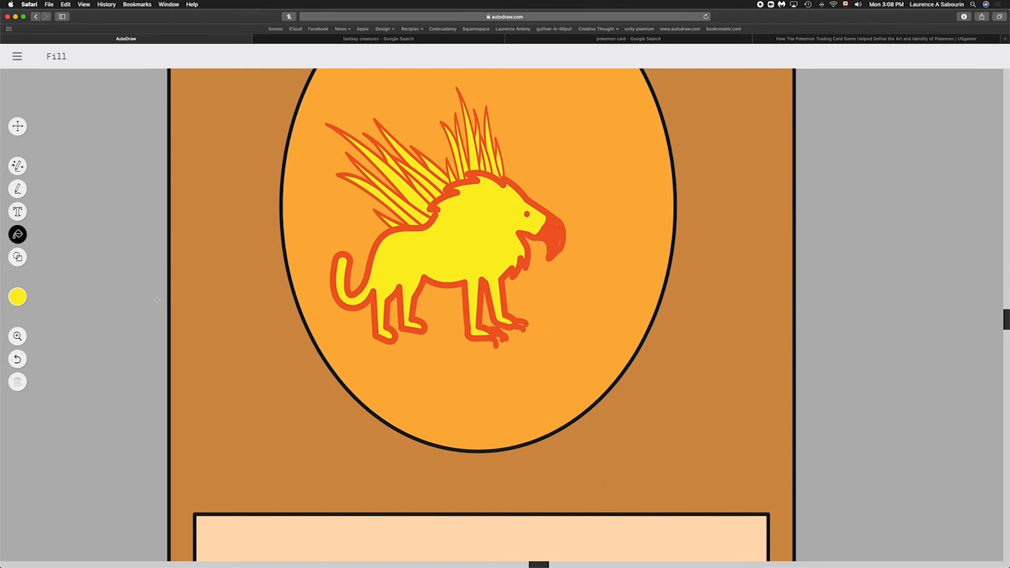
scroll(400, 333, up, 3)
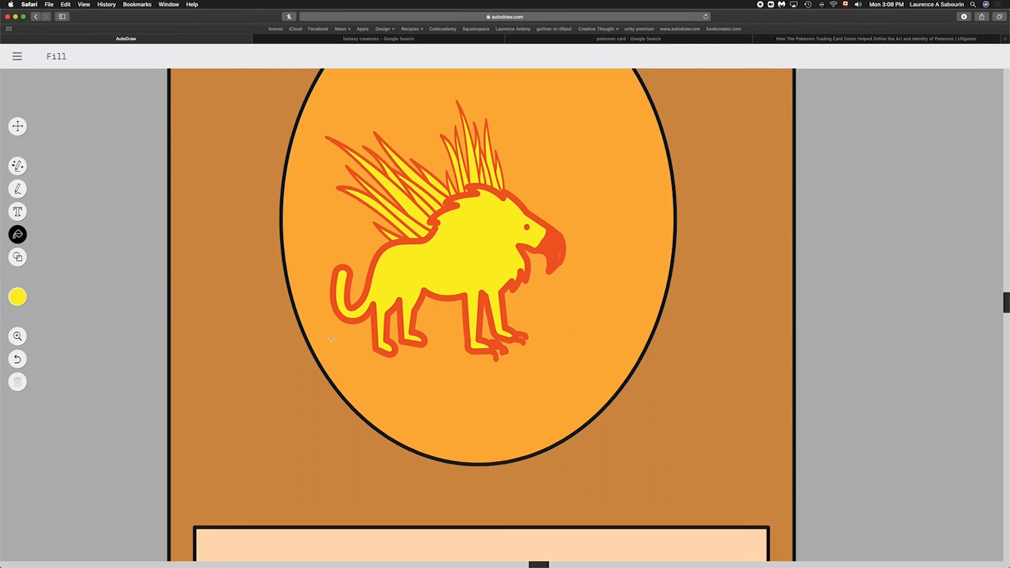
key(super+minus)
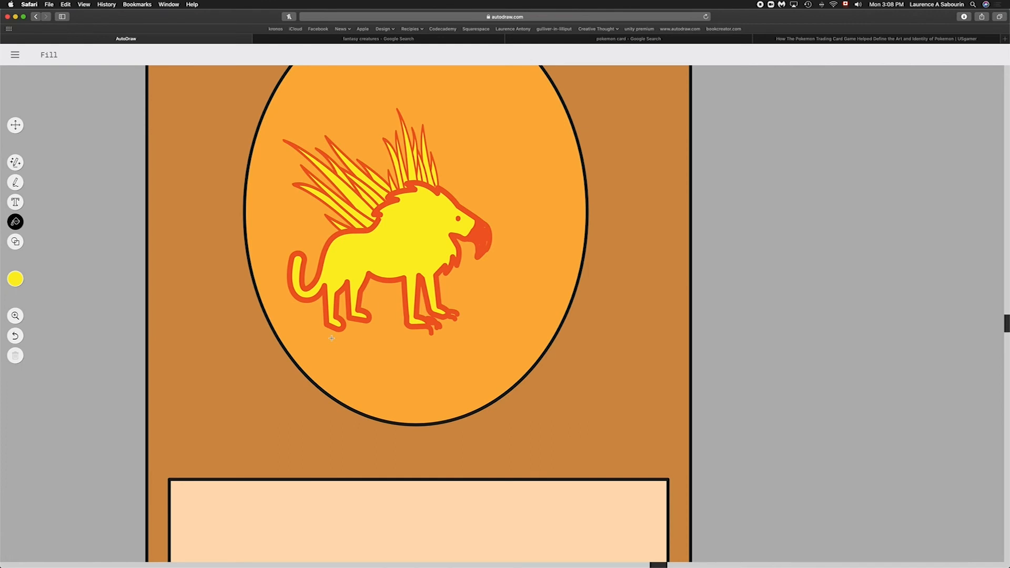
scroll(332, 338, down, 3)
scroll(332, 339, right, 5)
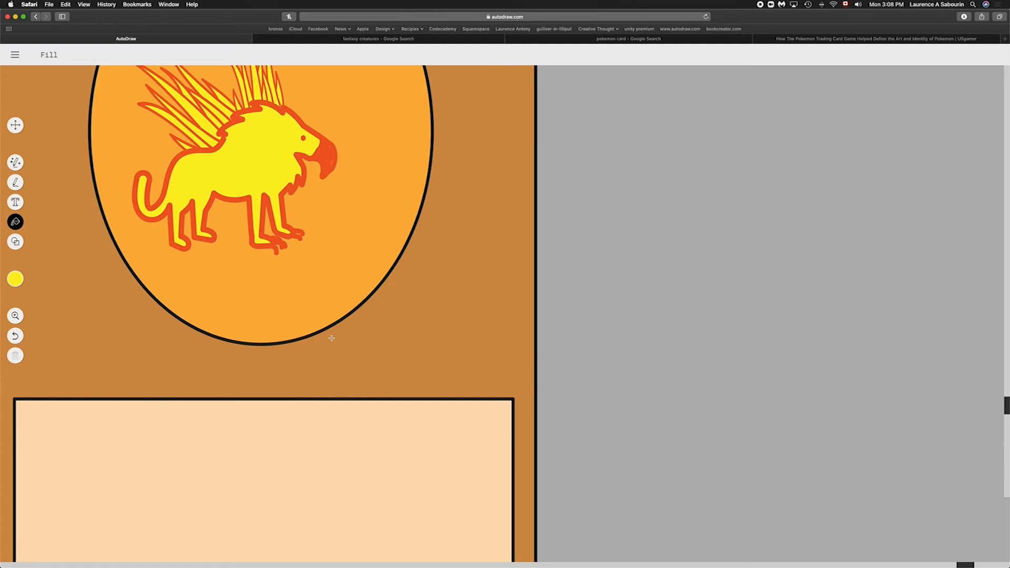
key(super+plus)
key(super+plus)
key(super+plus)
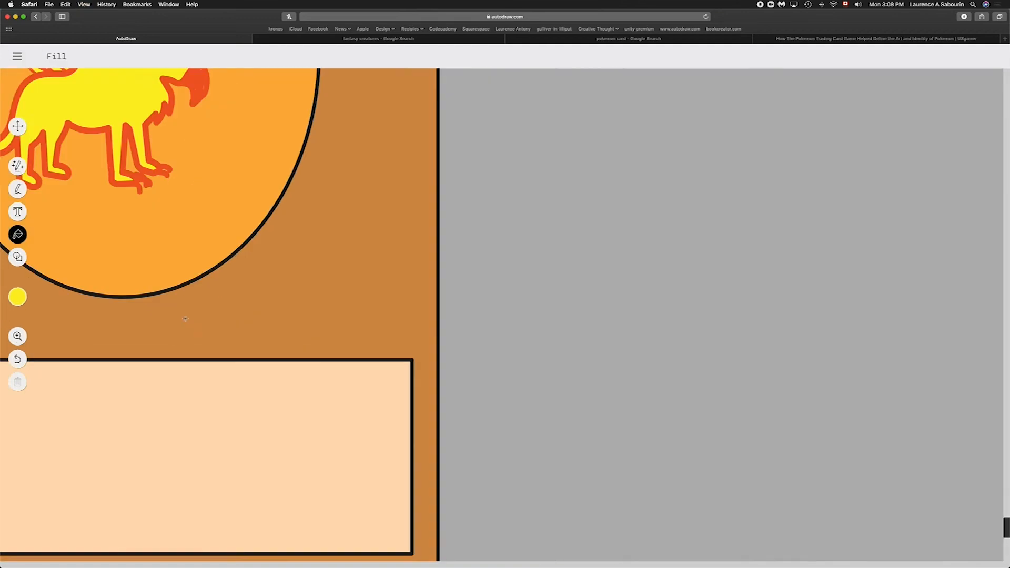
key(super+minus)
key(super+minus)
key(super+minus)
key(super+plus)
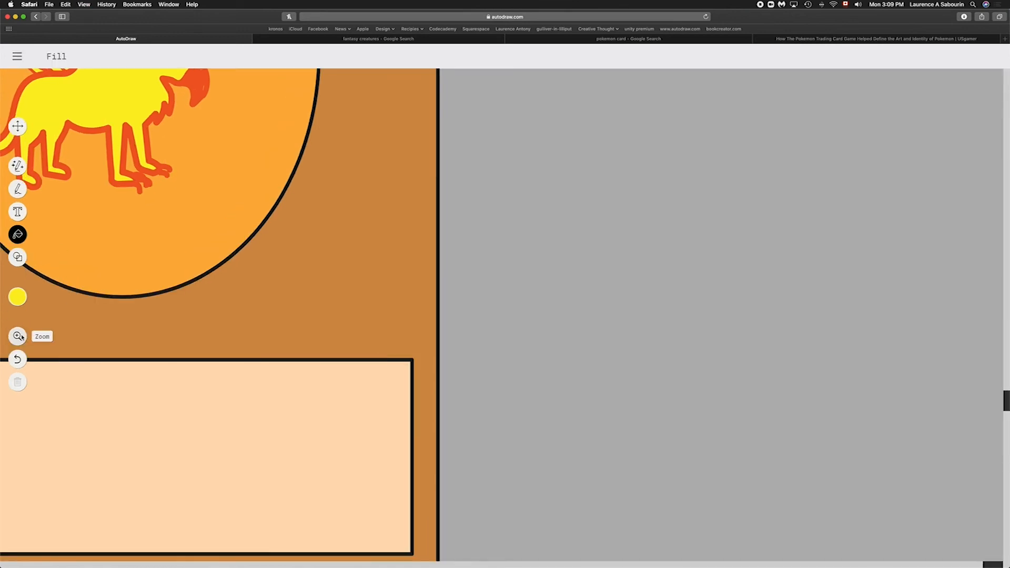
Step: Start a size 24 Crimson Text line at the upper left of the description box, entering and clearing the trial word "Vol"
click(17, 336)
click(90, 57)
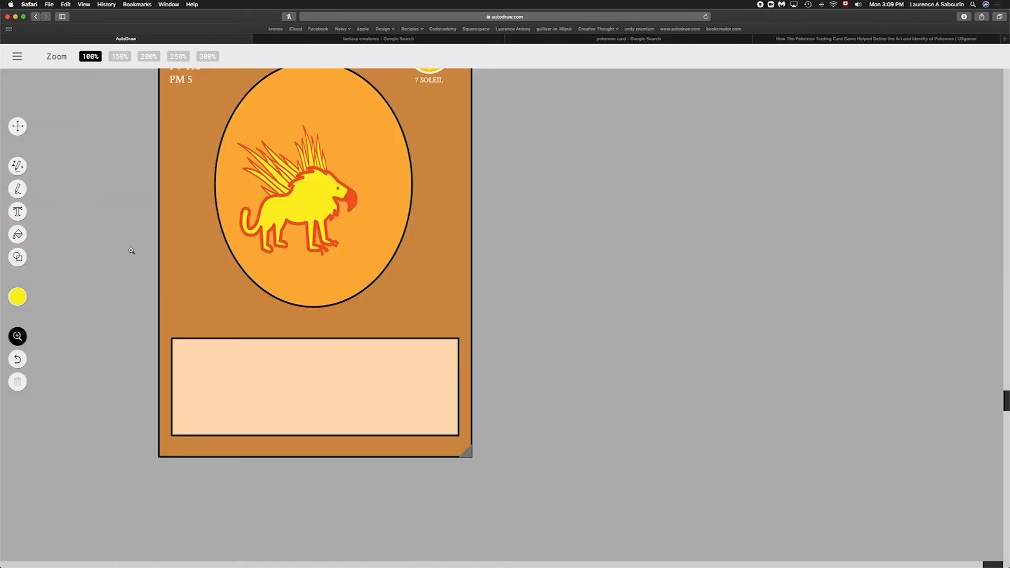
click(18, 213)
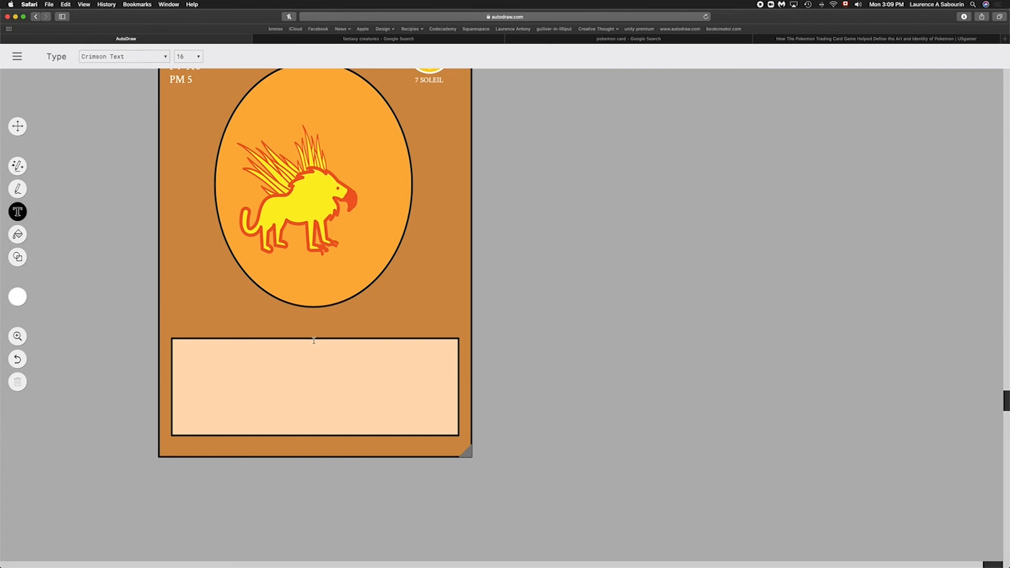
scroll(311, 340, up, 2)
scroll(308, 342, up, 3)
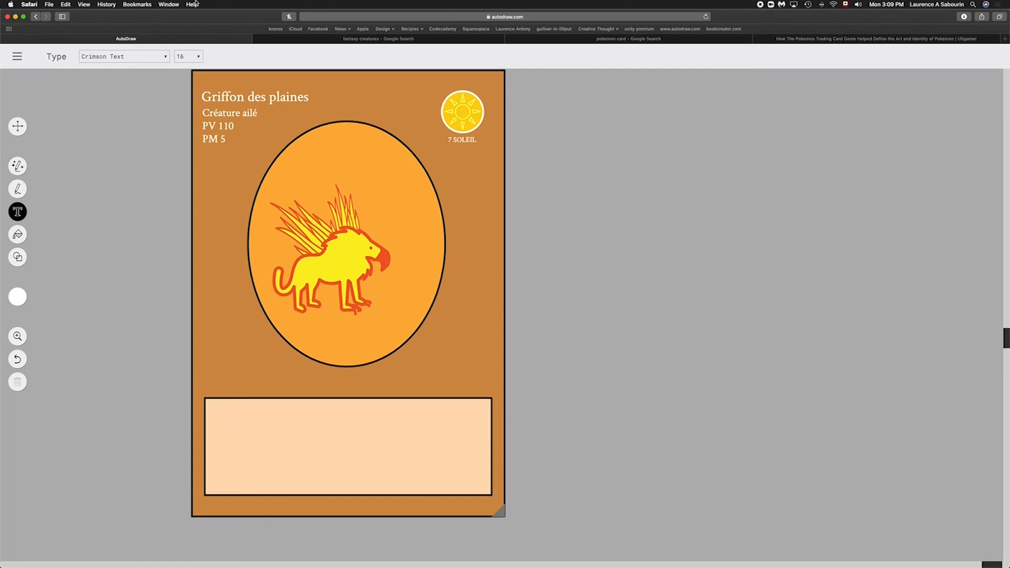
click(188, 57)
click(187, 79)
click(217, 417)
click(216, 412)
text(Vol)
key(BackSpace)
key(BackSpace)
key(BackSpace)
Step: Set the colour of the description text to black
click(15, 293)
click(42, 297)
click(43, 298)
click(42, 298)
click(42, 298)
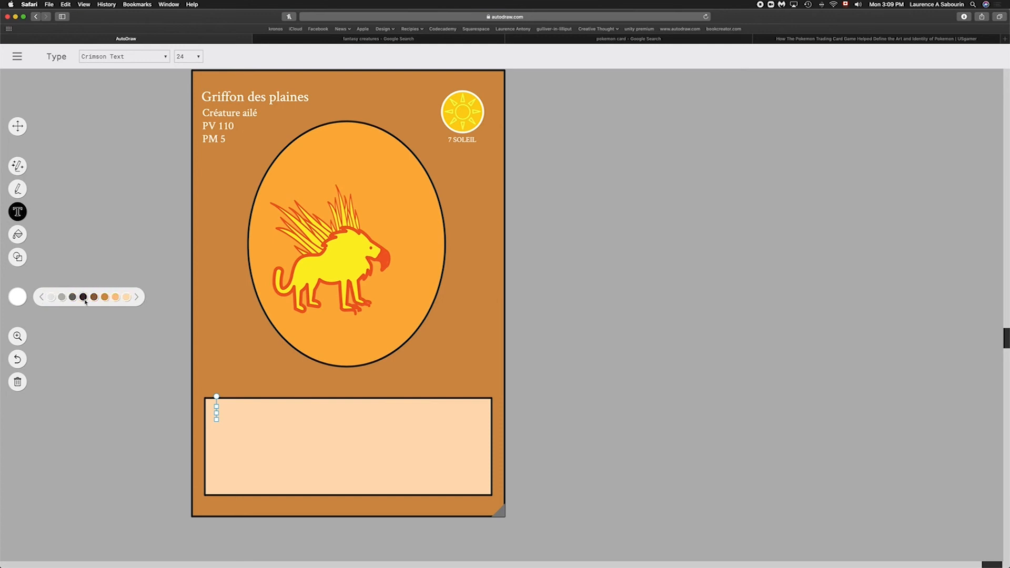
click(42, 298)
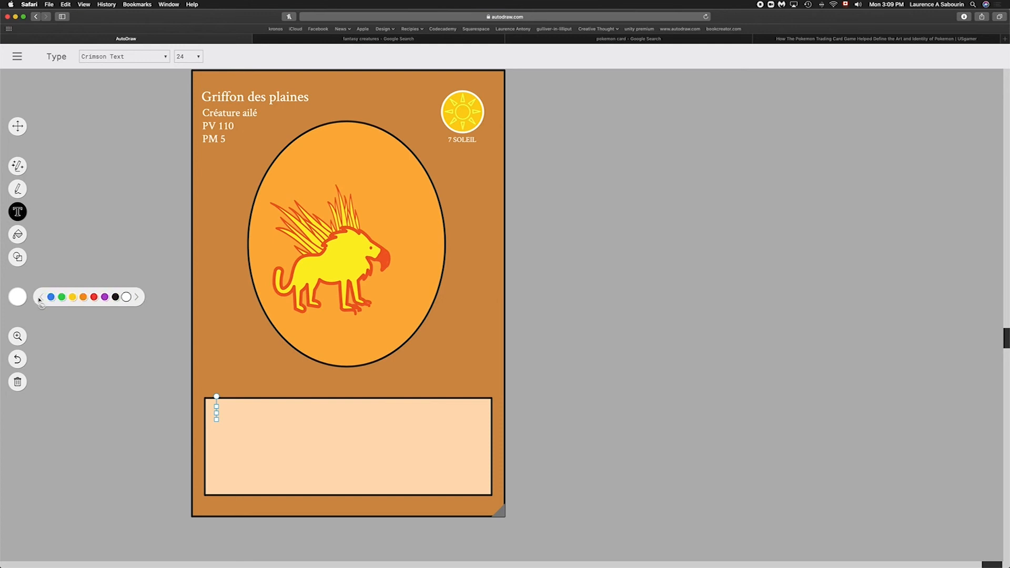
click(116, 297)
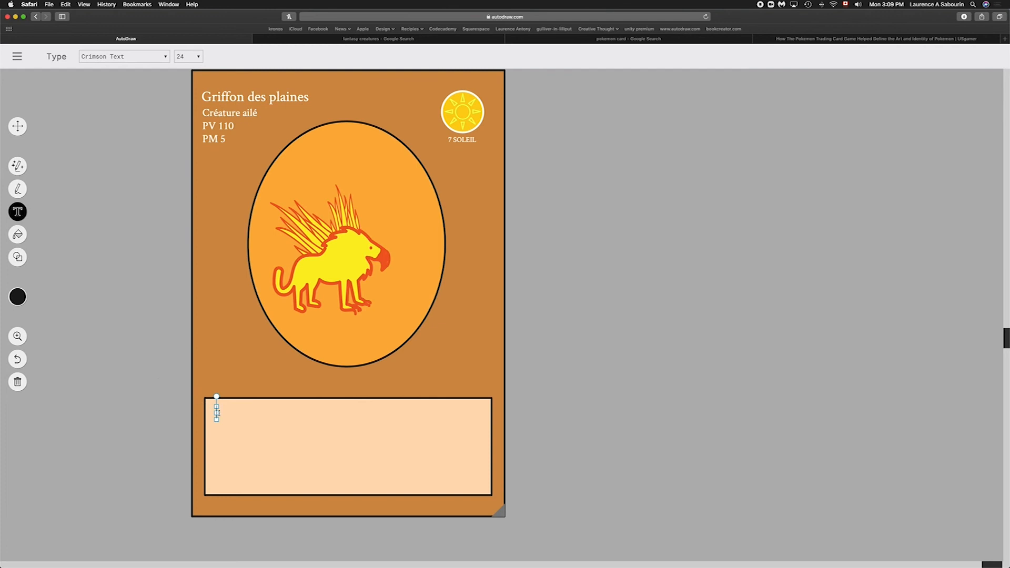
text(Vol)
key(BackSpace)
key(BackSpace)
text(o)
text(l)
text( Su)
key(BackSpace)
key(BackSpace)
key(BackSpace)
key(BackSpace)
key(BackSpace)
key(BackSpace)
Step: Write the attack line "Attaque en plein vol - 0 PM" in the description box
text(Attackes)
key(BackSpace)
key(BackSpace)
key(BackSpace)
key(BackSpace)
text(que)
text( en plein)
text( vo)
text(l )
text(- C)
text( PM)
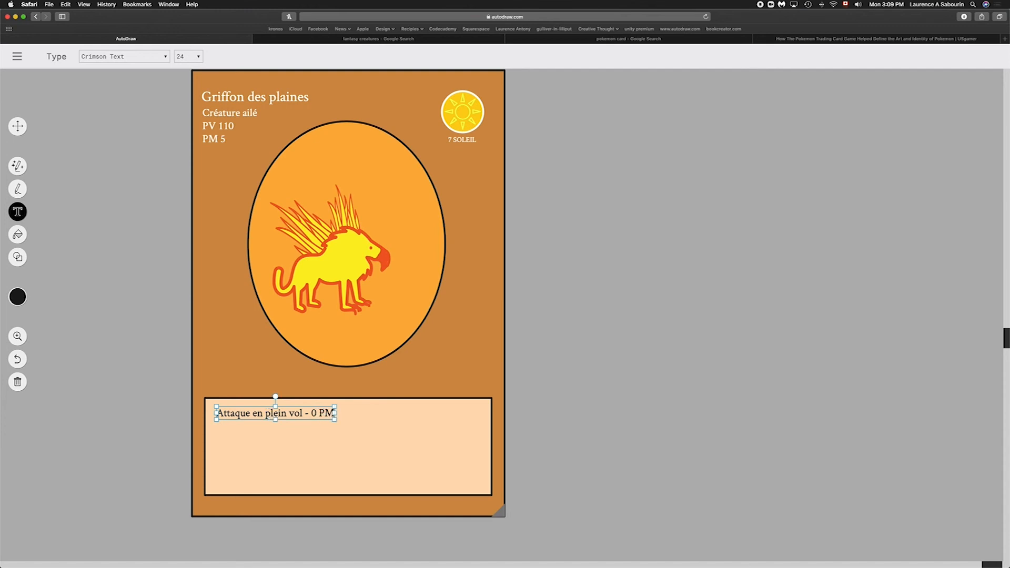
Step: Extend the attack line with "- Utilisé une fois par tour," and start a second line beneath it
text( :)
text( Utili)
text(sé une fois p)
text(ar tour)
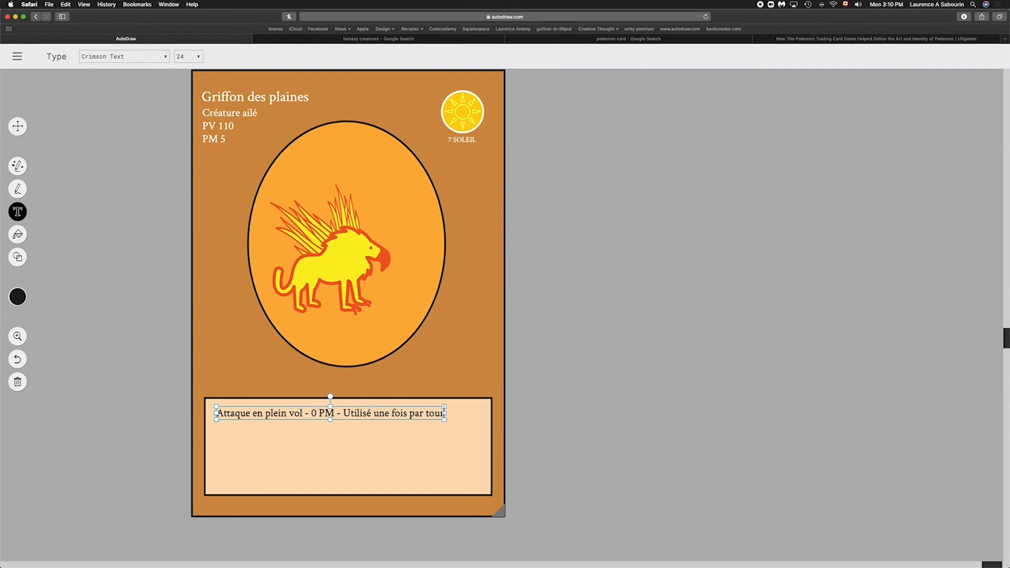
text(, endomagé u)
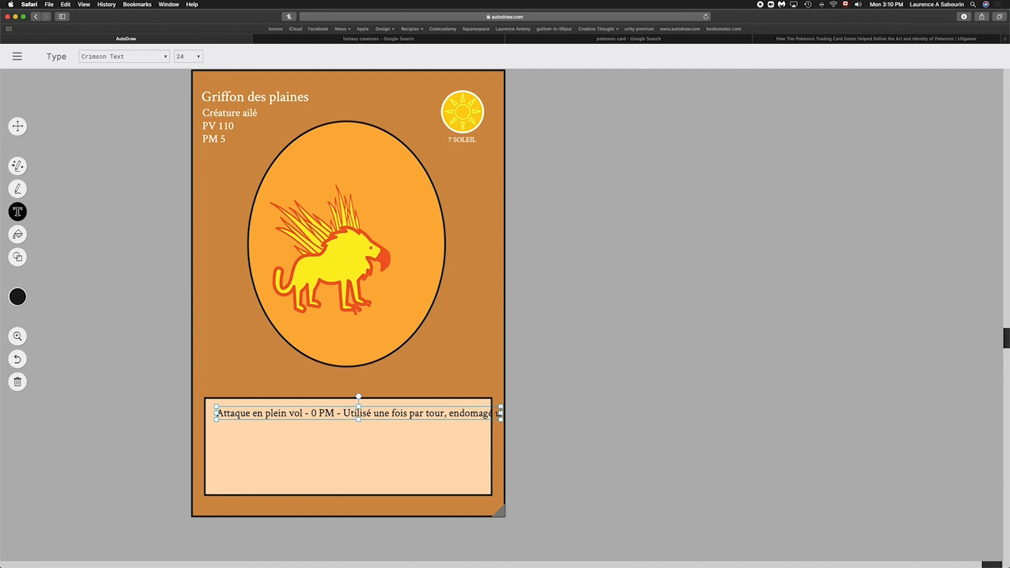
key(BackSpace)
key(BackSpace)
key(BackSpace)
key(BackSpace)
key(BackSpace)
key(BackSpace)
key(BackSpace)
key(BackSpace)
key(BackSpace)
key(BackSpace)
key(Return)
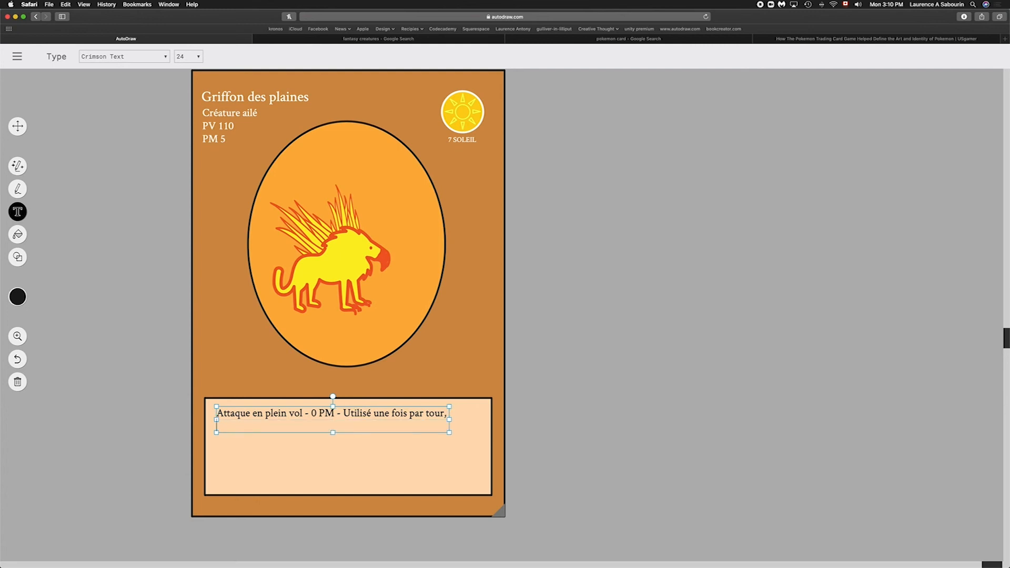
Step: Write "endomagé de 30 PV une créature choisi" as the second line of the attack description
text(endomagé une créature)
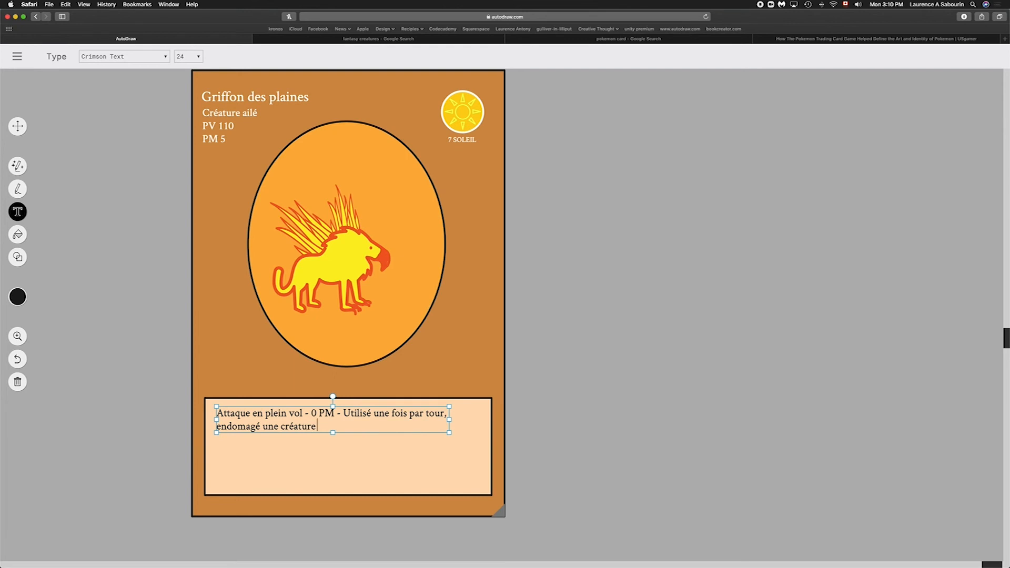
text( choisi)
click(264, 428)
text(de 10 PV)
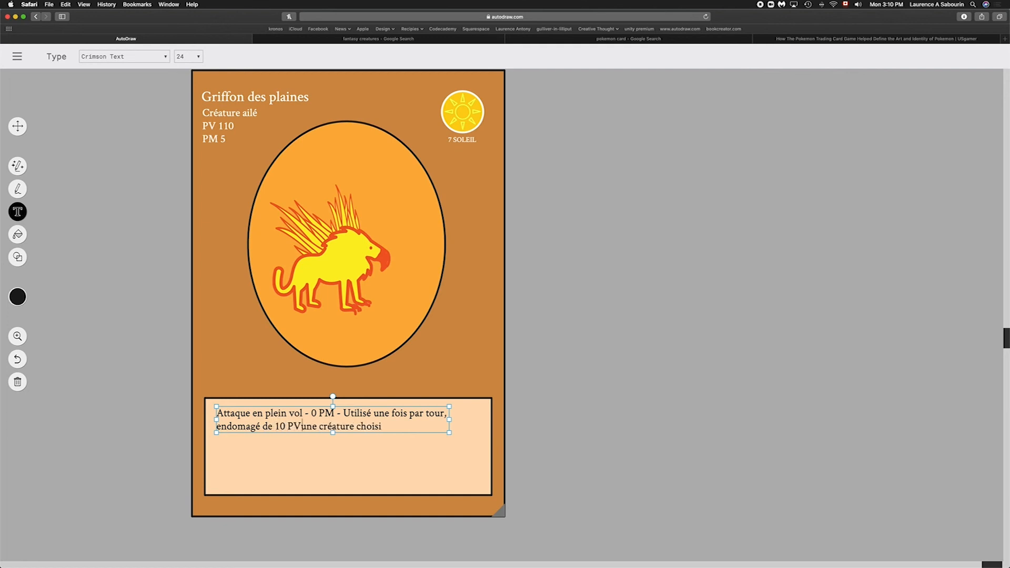
key(BackSpace)
key(BackSpace)
key(BackSpace)
key(BackSpace)
key(BackSpace)
key(BackSpace)
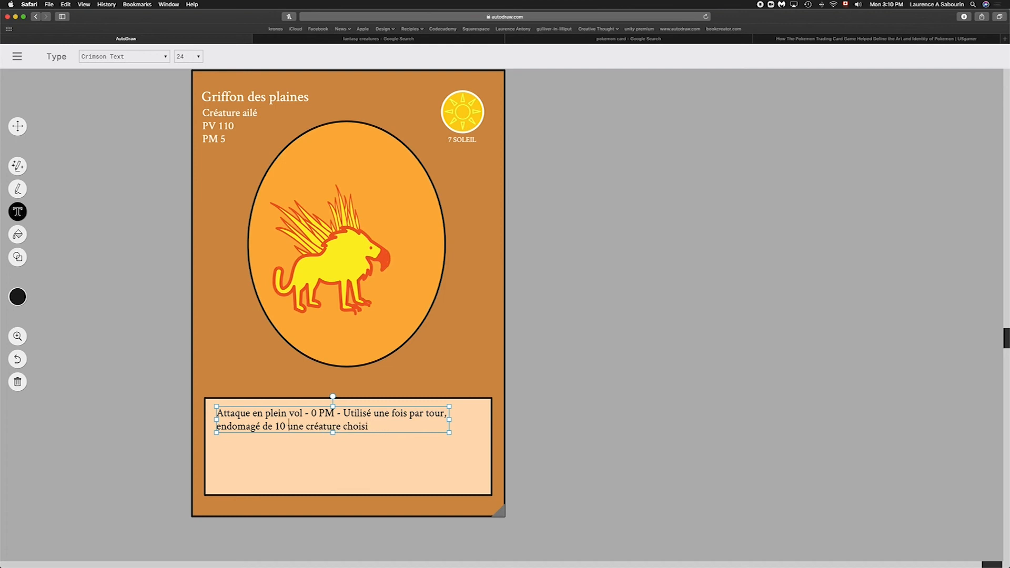
text(30 PV)
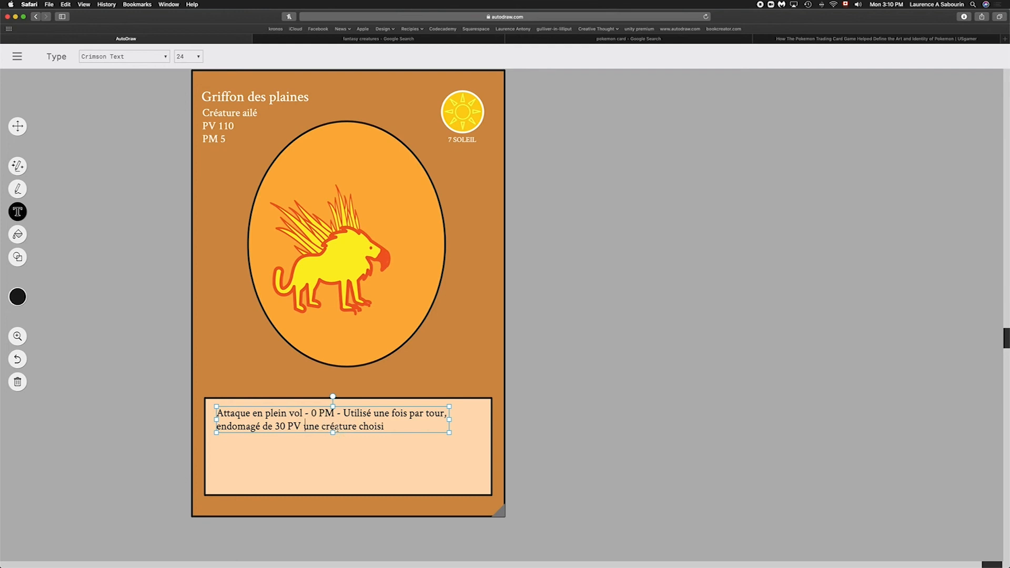
Step: Complete the attack description with ". Ne peut être bloqué que par des créature volante.", wrapping onto a third line after "bloqué"
click(393, 426)
key(Left)
text(.)
key(BackSpace)
text(. Ne peit)
key(BackSpace)
key(BackSpace)
text(ut être bl)
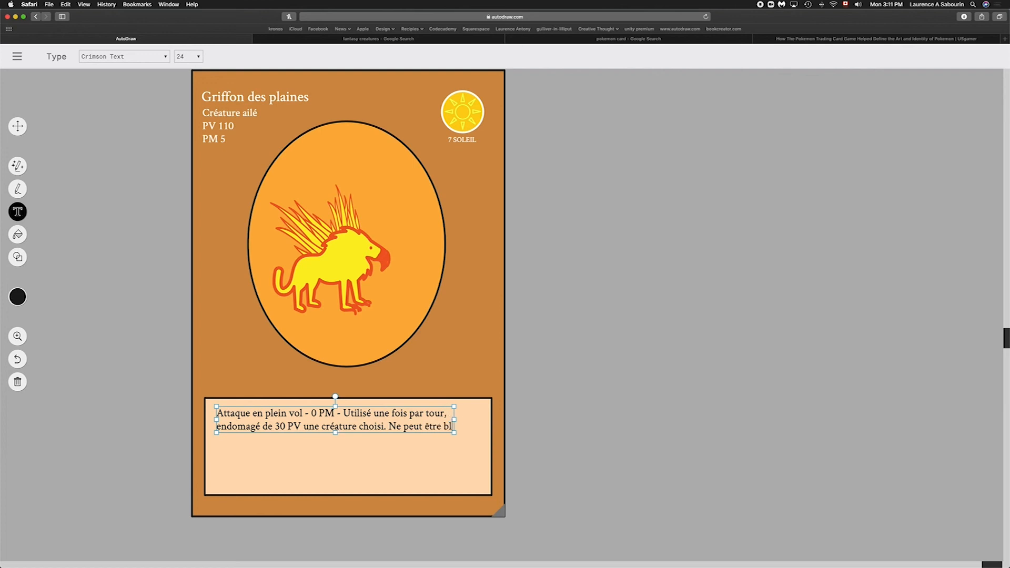
text(oqué que par)
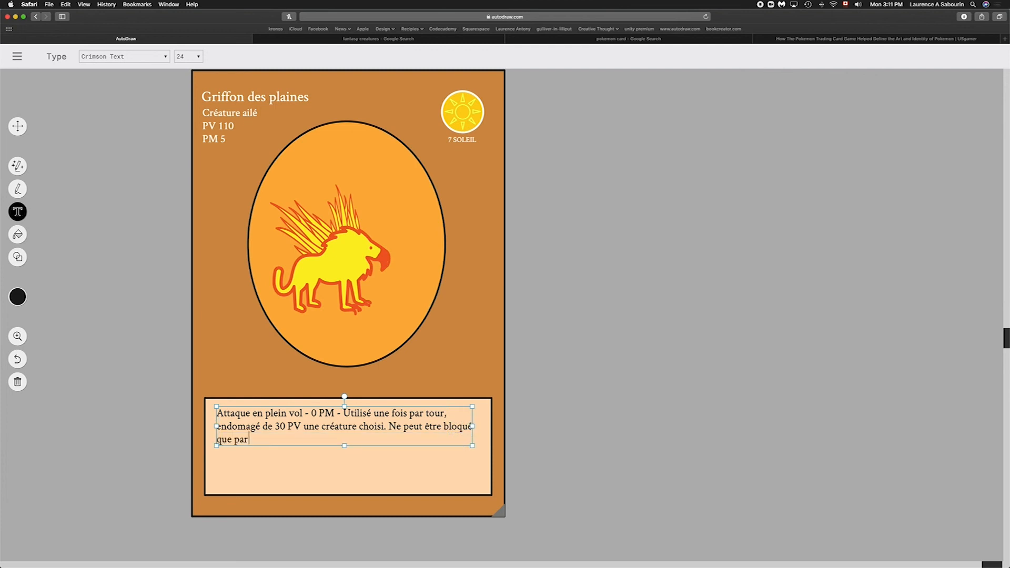
text( des créature ai)
key(BackSpace)
key(BackSpace)
text(volante.)
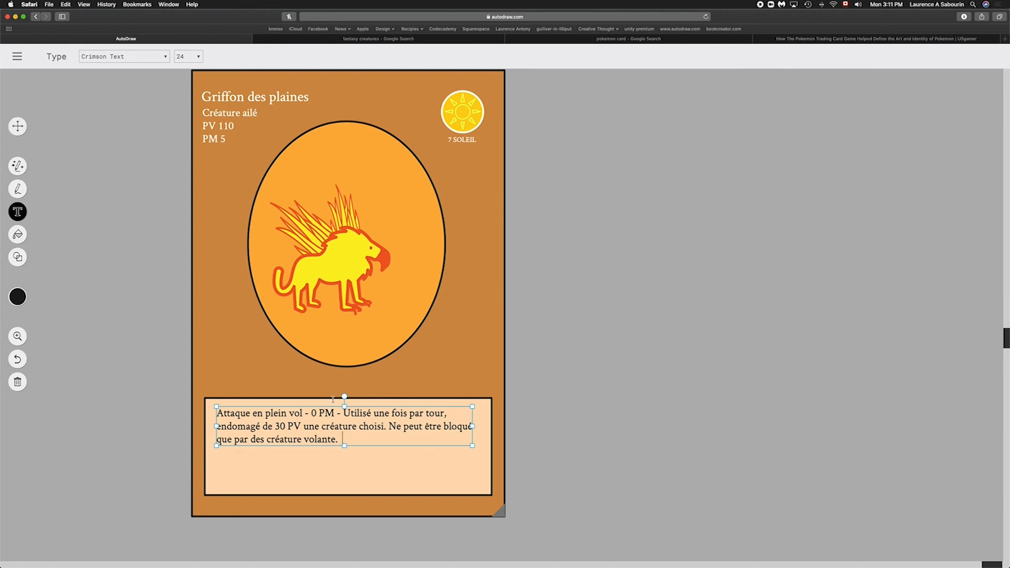
Step: Duplicate the three-line attack text and place the copy directly beneath the original in the description box
click(18, 127)
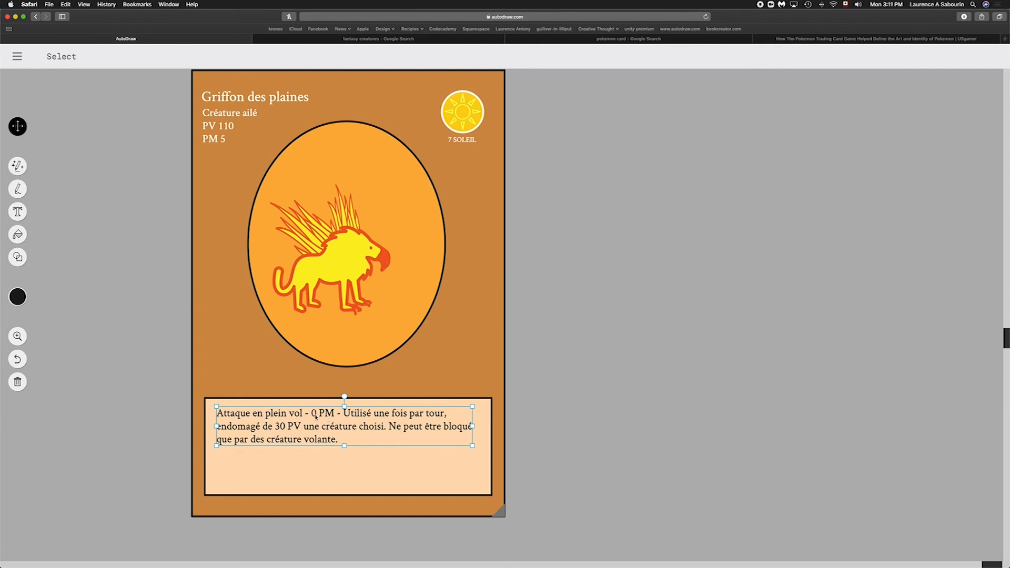
drag(316, 416, 315, 458)
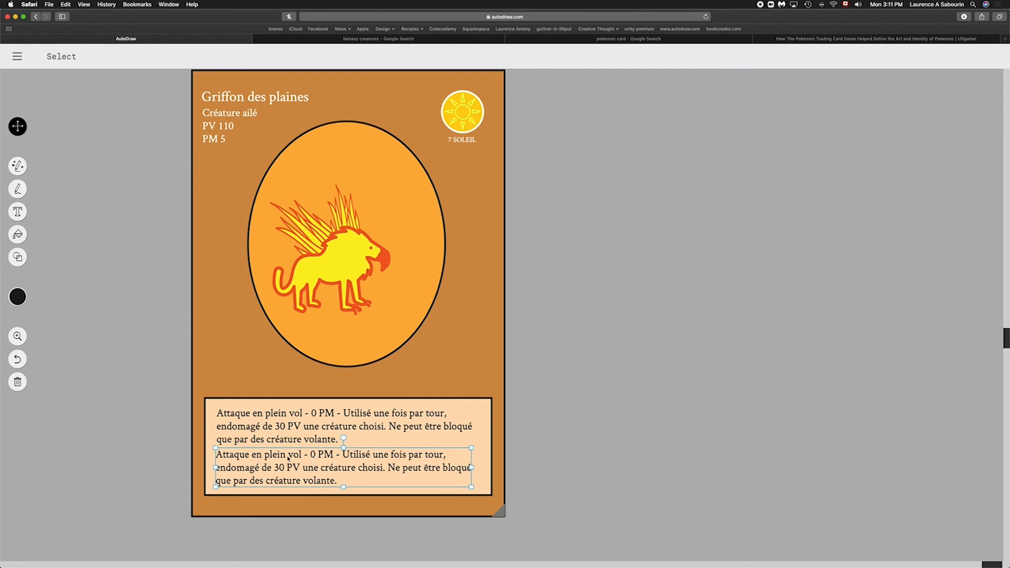
Step: Clear all the text from the duplicated attack description beneath the original, keeping its text box open for editing
double_click(297, 457)
drag(301, 456, 220, 456)
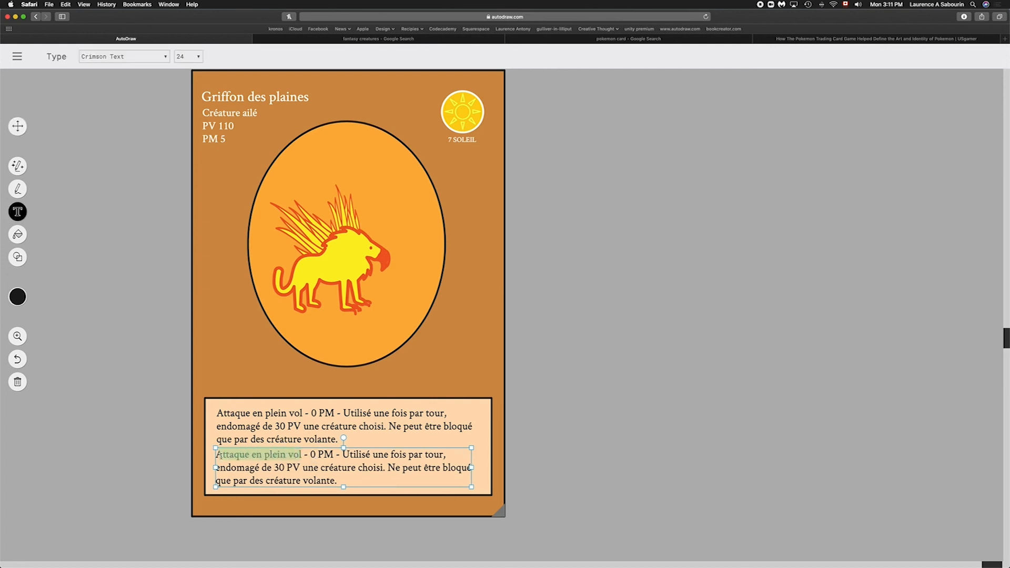
click(425, 468)
key(BackSpace)
key(BackSpace)
key(BackSpace)
key(BackSpace)
key(BackSpace)
key(BackSpace)
key(BackSpace)
key(BackSpace)
key(BackSpace)
key(BackSpace)
key(BackSpace)
key(BackSpace)
key(BackSpace)
key(BackSpace)
key(BackSpace)
key(BackSpace)
key(BackSpace)
key(BackSpace)
key(BackSpace)
key(BackSpace)
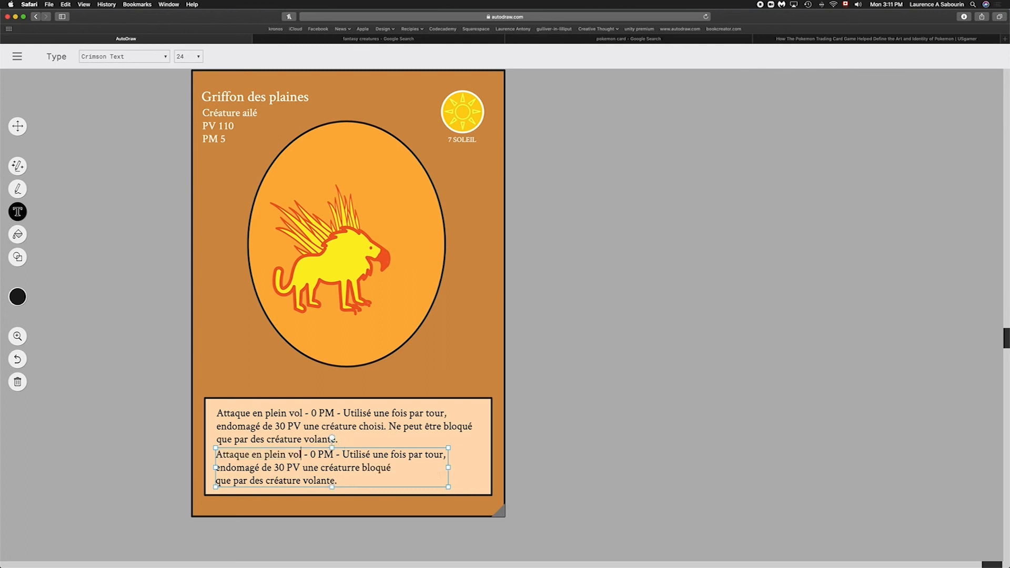
key(BackSpace)
key(BackSpace)
key(BackSpace)
key(BackSpace)
key(BackSpace)
key(BackSpace)
key(BackSpace)
key(BackSpace)
key(BackSpace)
key(BackSpace)
key(BackSpace)
key(BackSpace)
key(BackSpace)
key(BackSpace)
key(BackSpace)
key(BackSpace)
key(BackSpace)
key(BackSpace)
key(BackSpace)
key(BackSpace)
key(BackSpace)
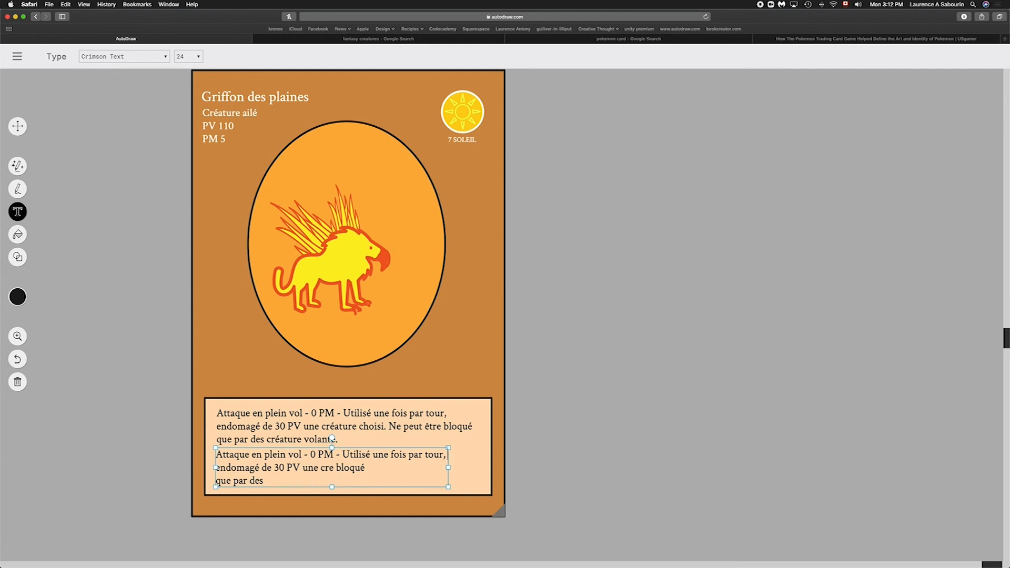
key(BackSpace)
key(BackSpace)
key(BackSpace)
key(BackSpace)
key(BackSpace)
key(BackSpace)
key(BackSpace)
key(BackSpace)
key(BackSpace)
key(BackSpace)
key(BackSpace)
key(BackSpace)
key(BackSpace)
key(BackSpace)
key(BackSpace)
key(BackSpace)
key(BackSpace)
key(BackSpace)
key(BackSpace)
key(BackSpace)
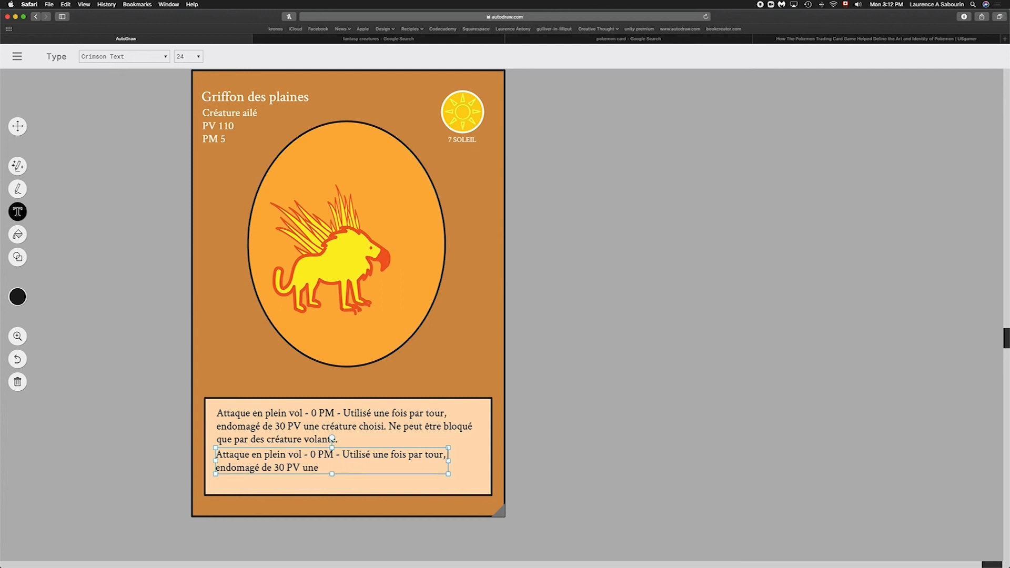
key(BackSpace)
key(BackSpace)
key(BackSpace)
key(BackSpace)
key(BackSpace)
key(BackSpace)
key(BackSpace)
key(BackSpace)
key(BackSpace)
key(BackSpace)
key(BackSpace)
key(BackSpace)
key(BackSpace)
key(BackSpace)
key(BackSpace)
key(BackSpace)
key(BackSpace)
key(BackSpace)
key(BackSpace)
key(BackSpace)
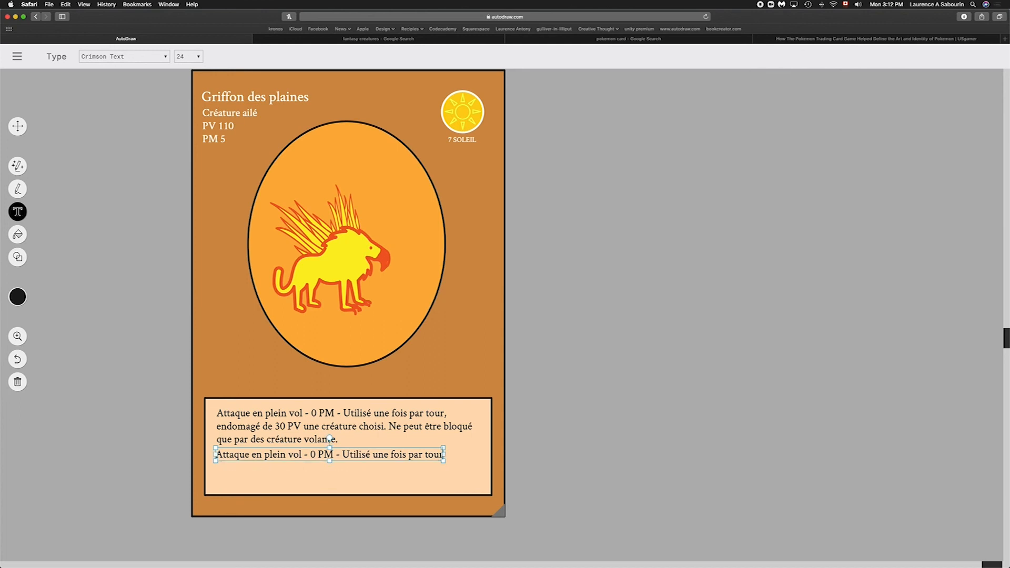
key(BackSpace)
key(BackSpace)
key(BackSpace)
key(BackSpace)
key(BackSpace)
key(BackSpace)
key(BackSpace)
key(BackSpace)
key(BackSpace)
key(BackSpace)
key(BackSpace)
key(BackSpace)
key(BackSpace)
key(BackSpace)
key(BackSpace)
key(BackSpace)
key(BackSpace)
key(BackSpace)
key(BackSpace)
key(BackSpace)
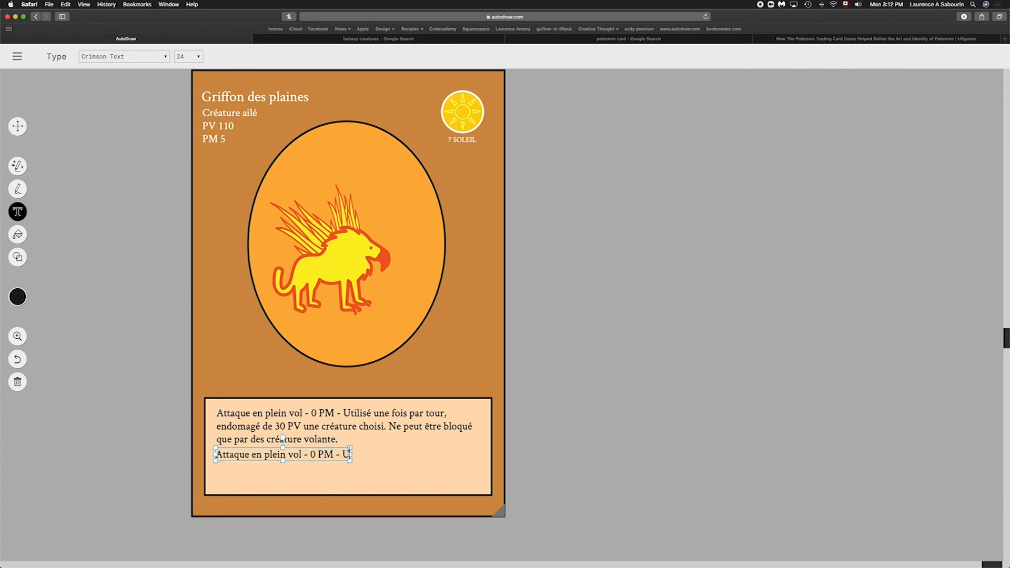
key(BackSpace)
key(BackSpace)
key(BackSpace)
key(BackSpace)
key(BackSpace)
key(BackSpace)
key(BackSpace)
key(BackSpace)
key(BackSpace)
key(BackSpace)
key(BackSpace)
key(BackSpace)
key(BackSpace)
key(BackSpace)
key(BackSpace)
key(BackSpace)
key(BackSpace)
key(BackSpace)
key(BackSpace)
key(BackSpace)
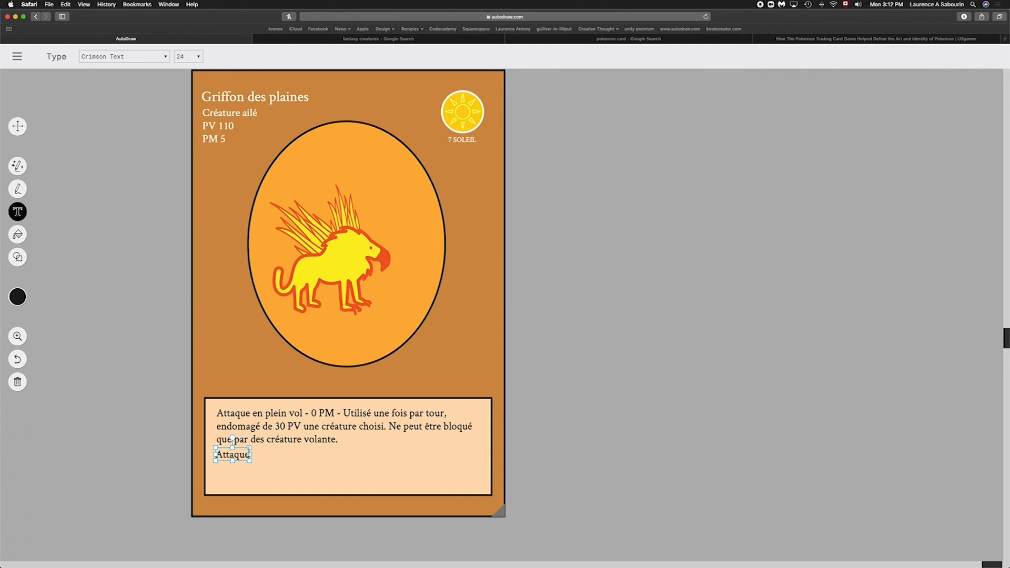
key(BackSpace)
Step: Begin the second attack line with its name and cost, "Éblouir - 5 PM -"
text(E)
text(blouir )
text( - )
text(5)
text( PM)
text( -)
Step: Continue the second attack line with "Éblouissez votre ennemi", correcting the spelling of "votre" and "ennemi"
text(Éblo)
text(is)
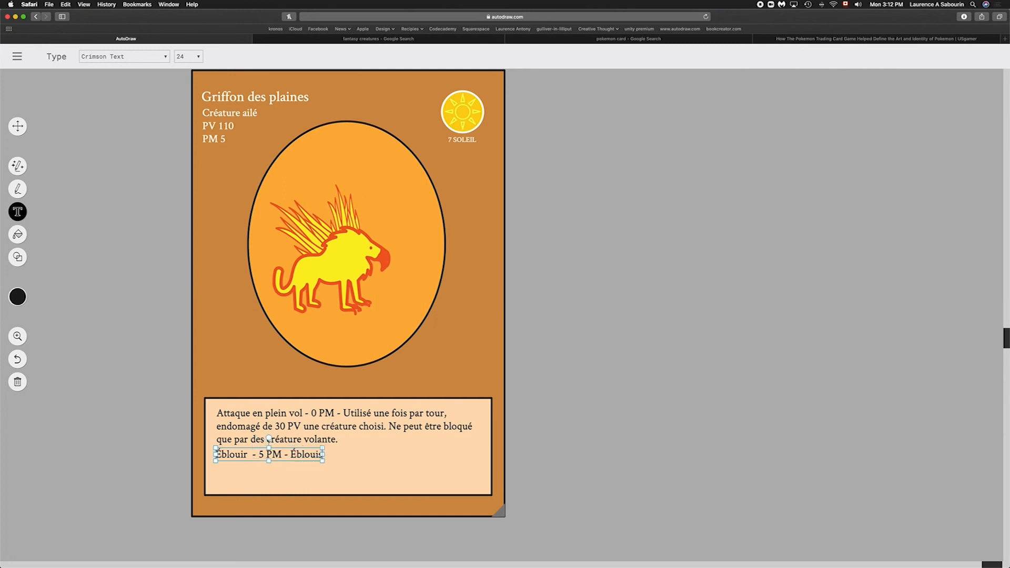
text(sez votree)
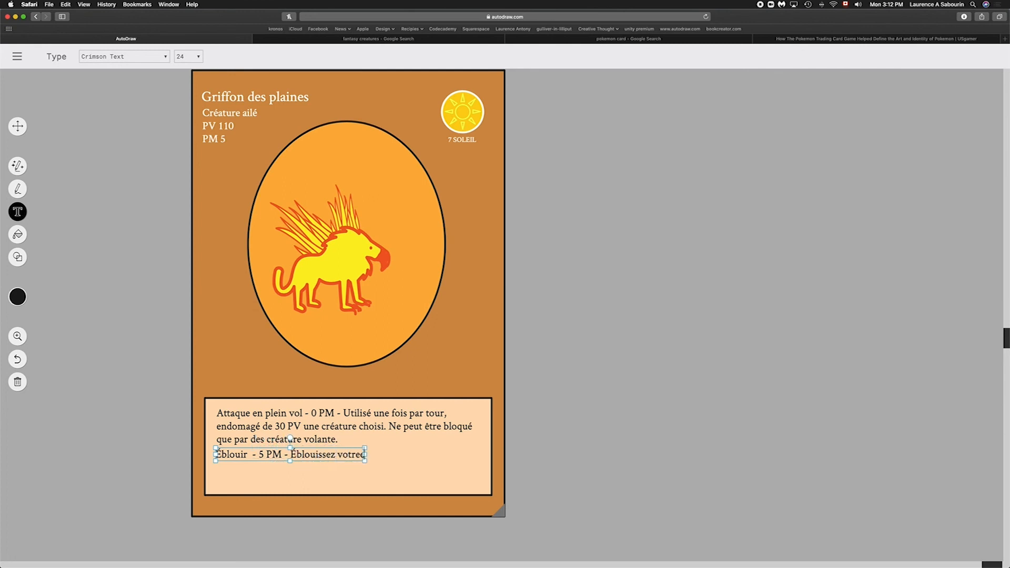
text( ennemi)
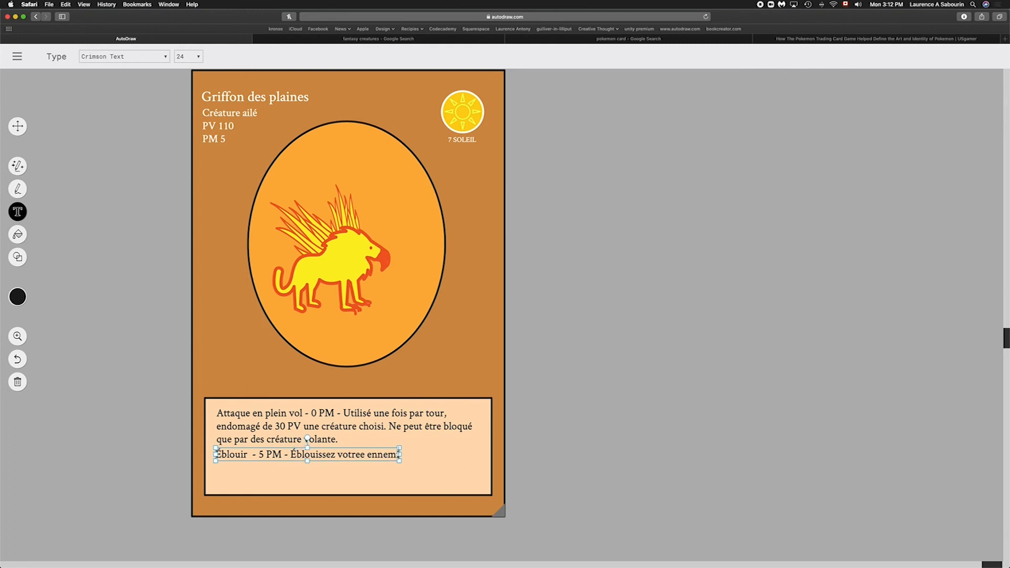
text(i)
key(BackSpace)
key(BackSpace)
key(BackSpace)
key(BackSpace)
text(emi)
key(BackSpace)
key(BackSpace)
key(BackSpace)
text(nemii)
key(Left)
key(Left)
key(Left)
key(Left)
key(Left)
key(Left)
key(Left)
key(BackSpace)
Step: Complete the first line of the second attack description with "pour un tour."
text(pour un tour.)
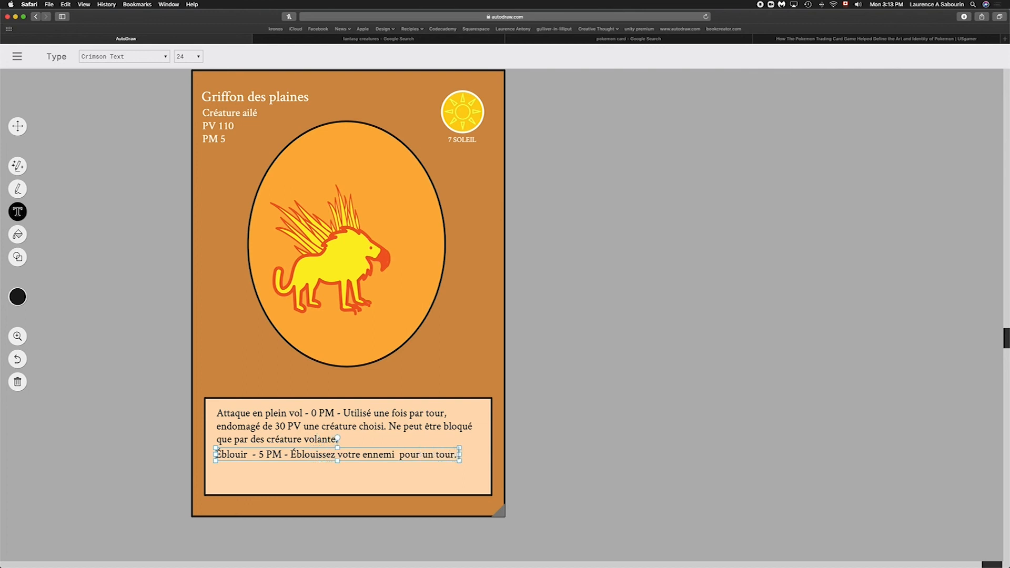
text( Une cr)
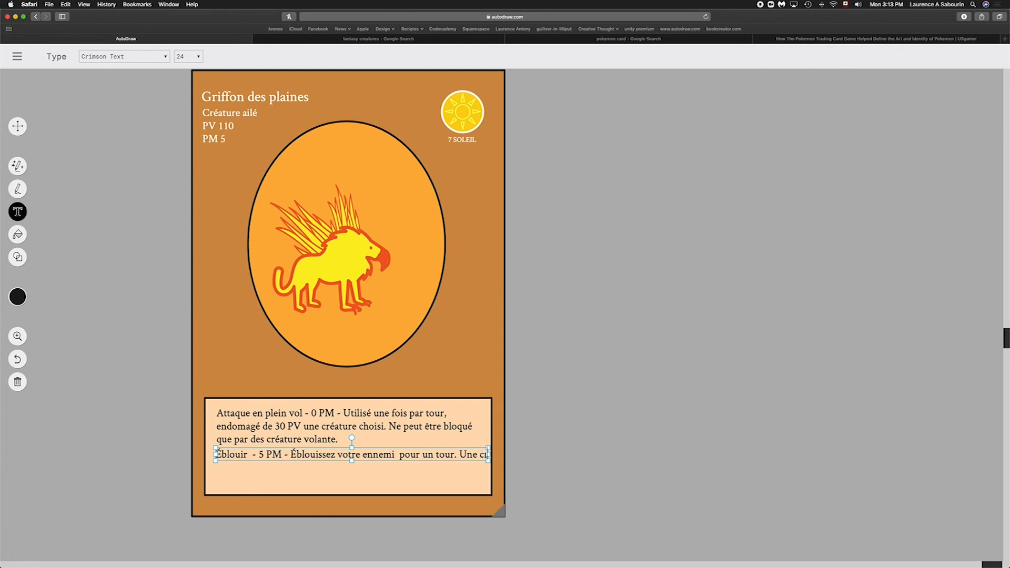
text(éature)
key(BackSpace)
key(BackSpace)
key(BackSpace)
key(BackSpace)
key(BackSpace)
key(BackSpace)
key(BackSpace)
key(BackSpace)
key(BackSpace)
key(BackSpace)
key(BackSpace)
key(BackSpace)
key(BackSpace)
Step: Add "Une créature choisi ne peut attaquer." on a new line of the second attack, and move that text block slightly down
key(Return)
text(Une créature choisi )
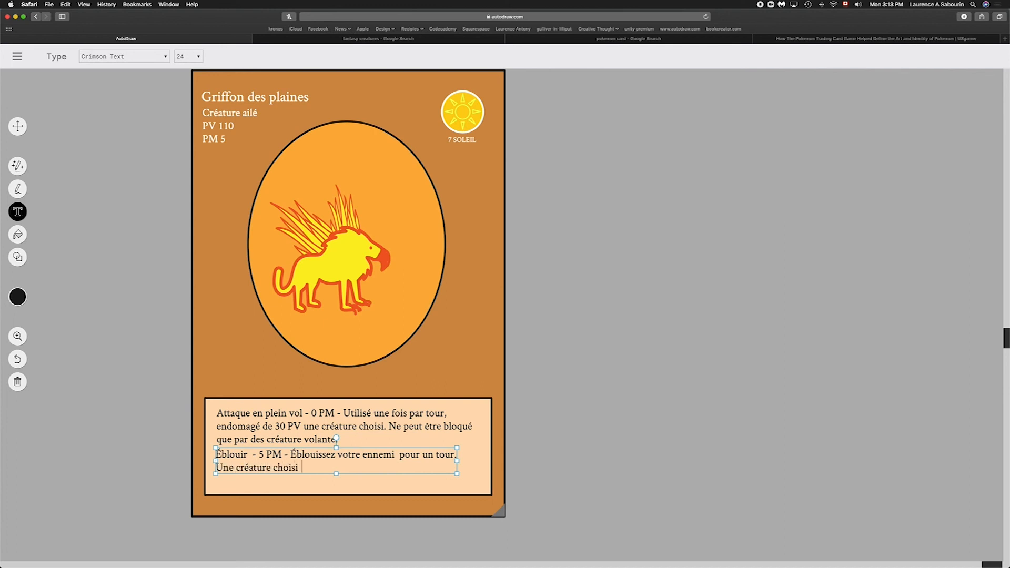
text(ne peut attaquer)
click(19, 128)
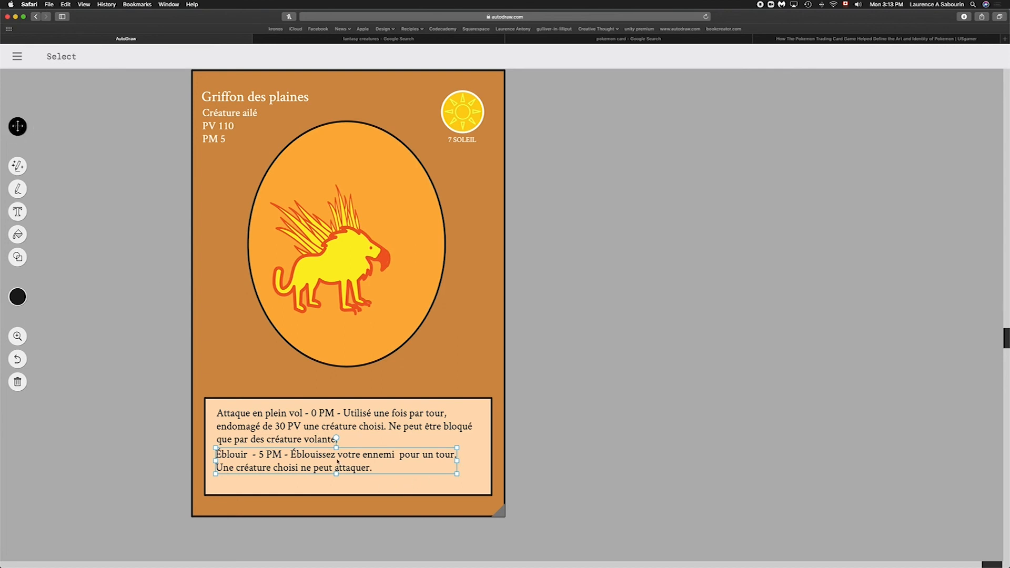
drag(335, 460, 334, 465)
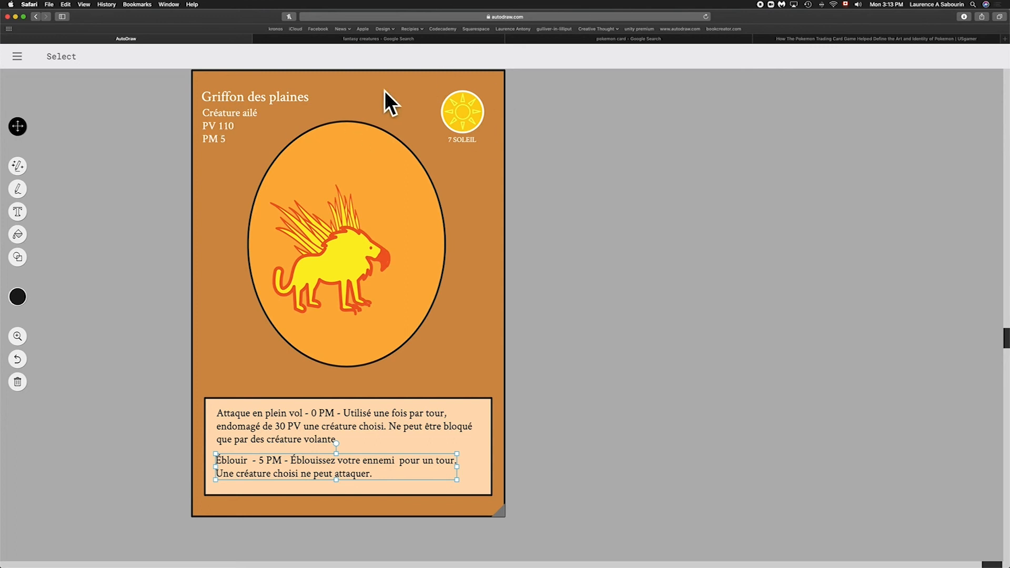
scroll(245, 128, left, 2)
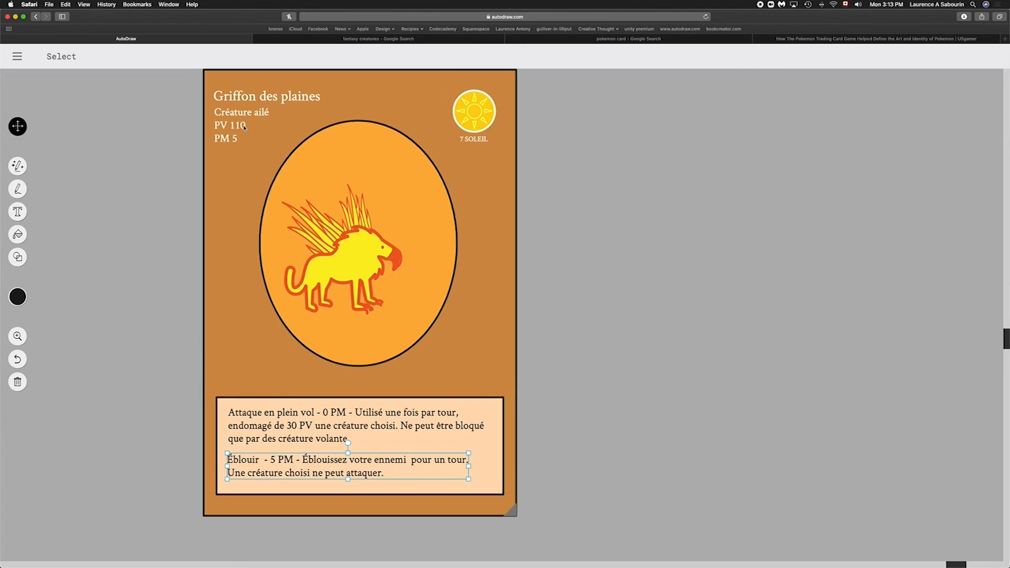
double_click(270, 114)
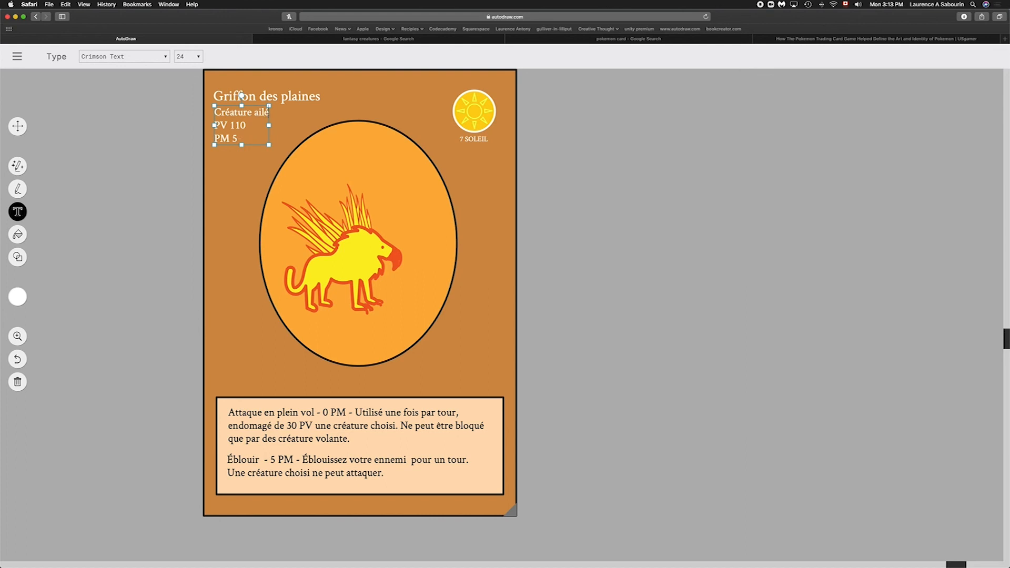
click(242, 188)
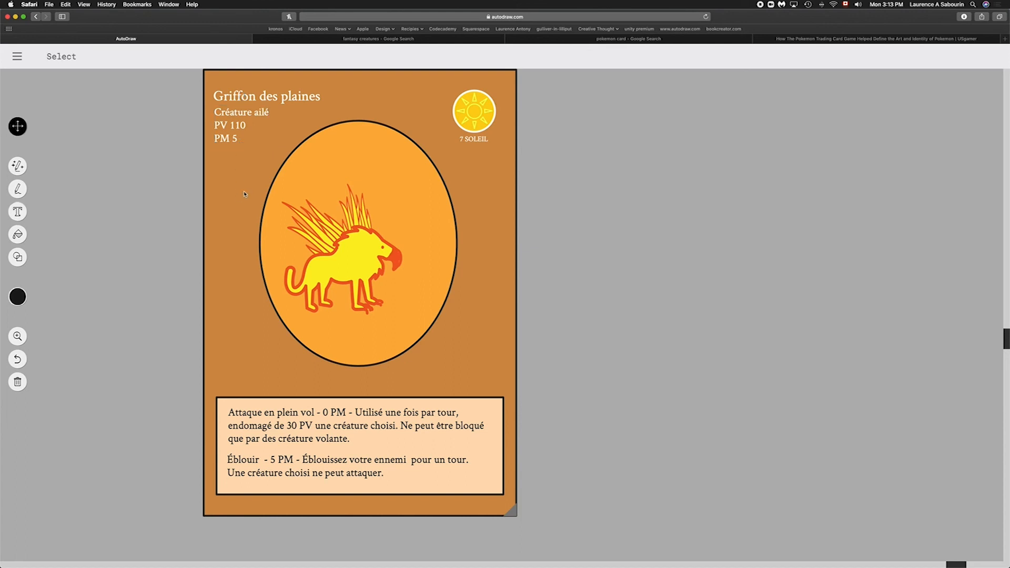
Step: Add the word "volante" as a separate text after "Créature ailé" and color it white
click(18, 212)
click(283, 111)
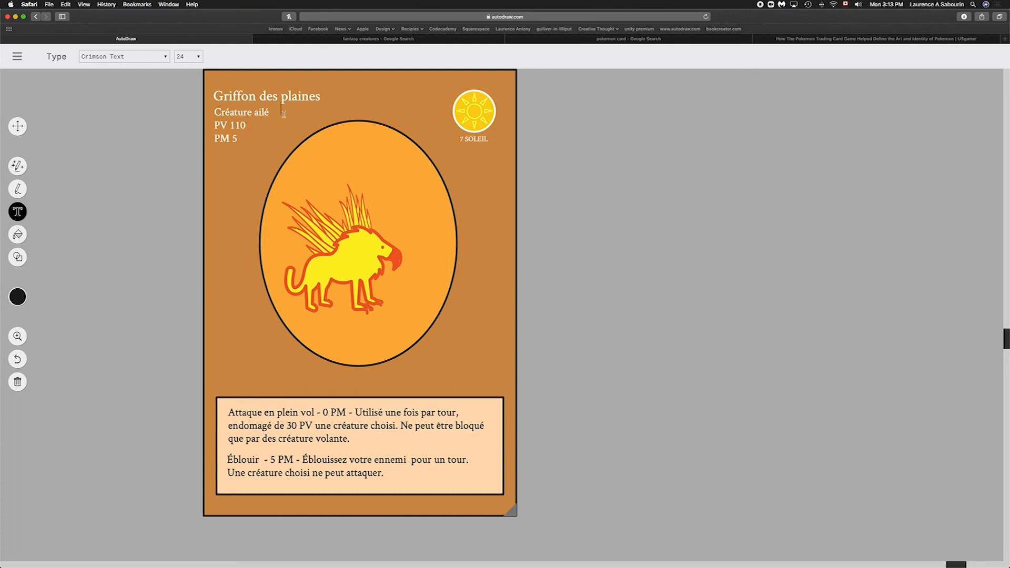
text(70lante)
click(13, 298)
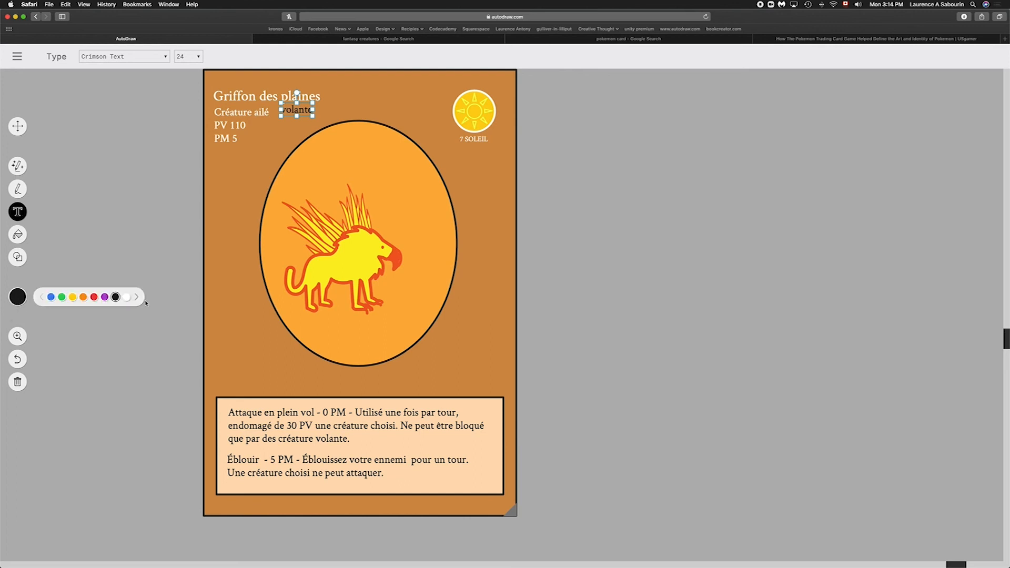
click(127, 297)
Step: Move the word "volante" so it lines up with "Créature ailé" on the same row, and deselect it
click(18, 126)
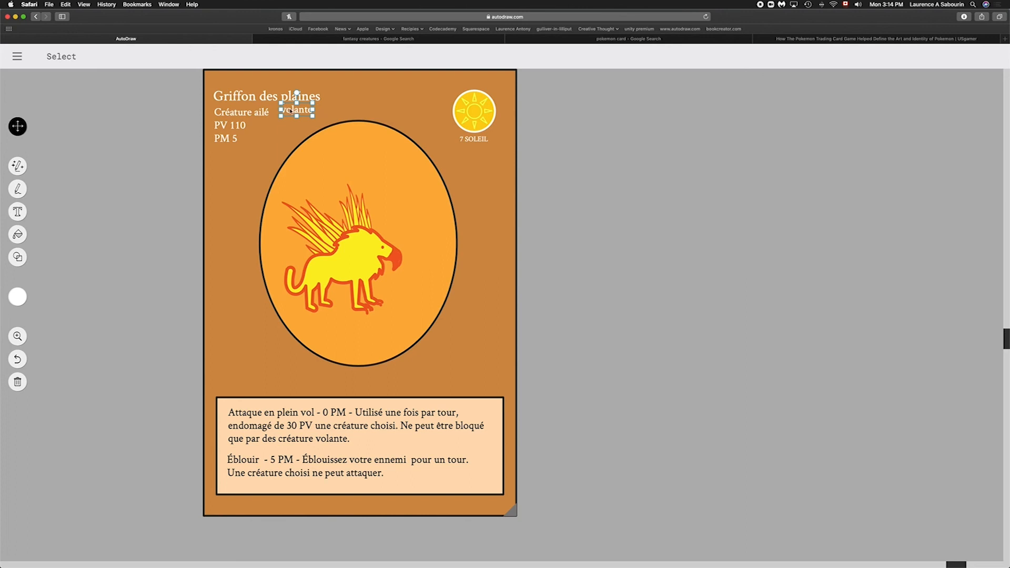
drag(294, 111, 300, 113)
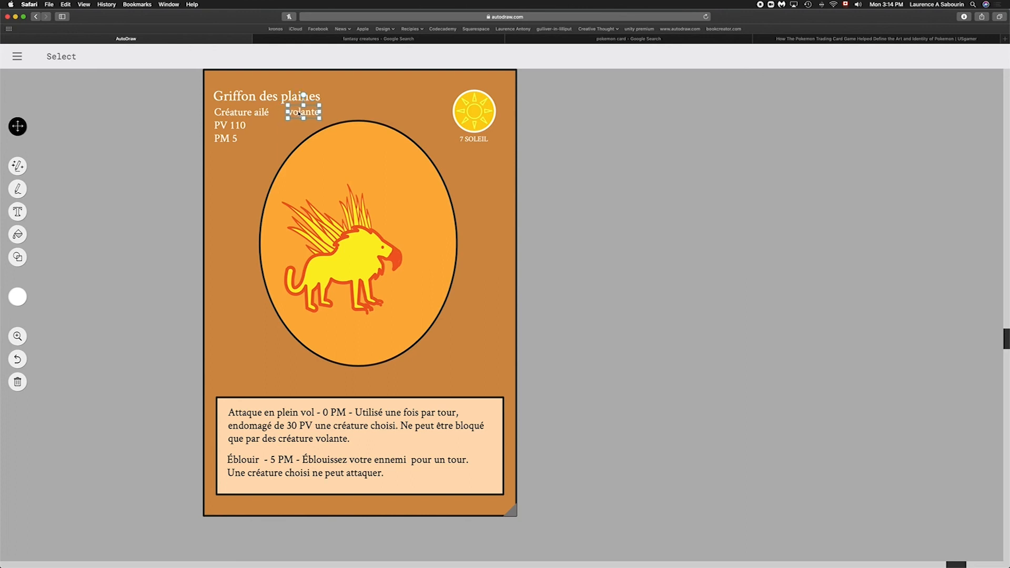
click(134, 160)
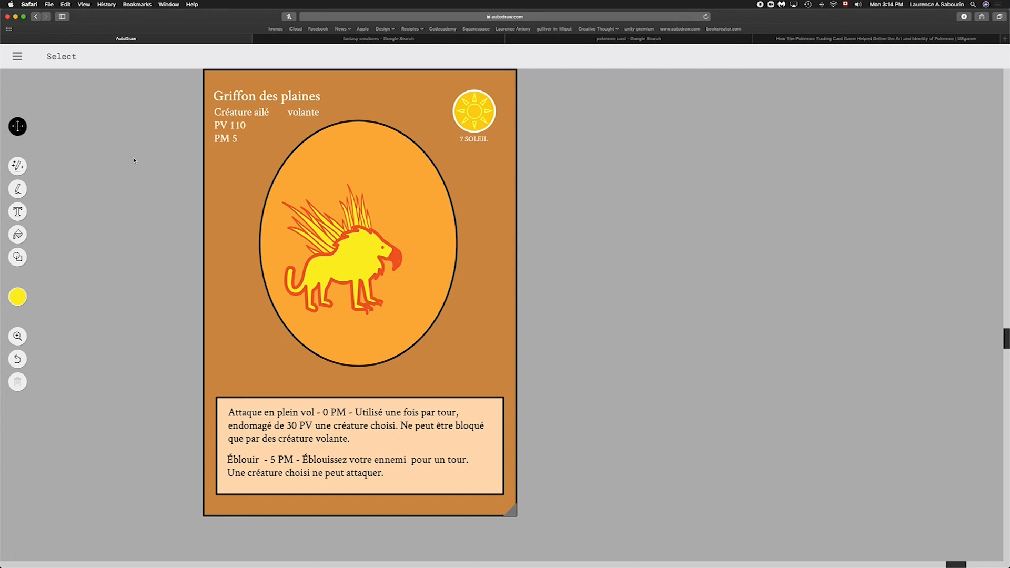
scroll(147, 153, up, 1)
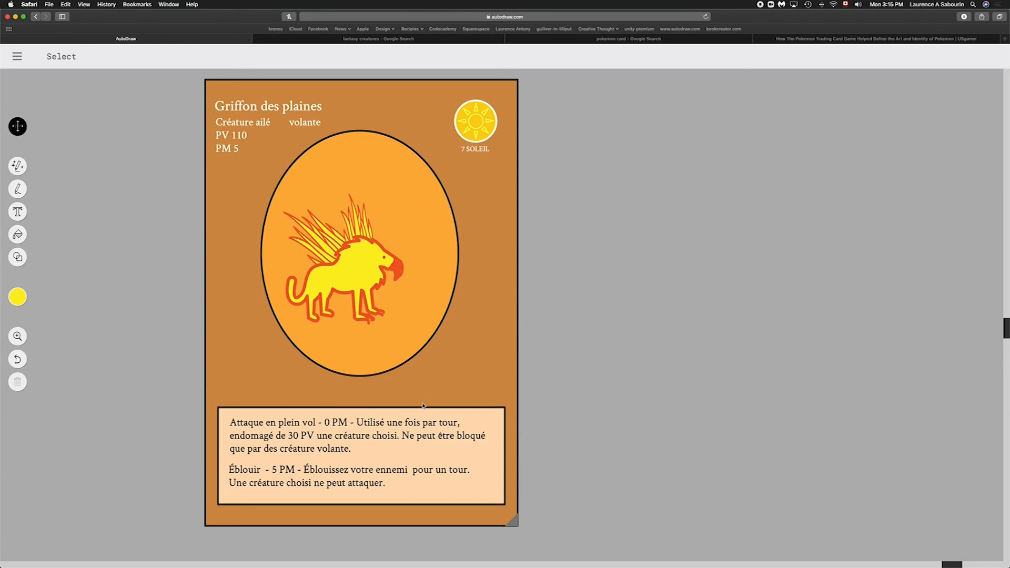
scroll(422, 405, right, 1)
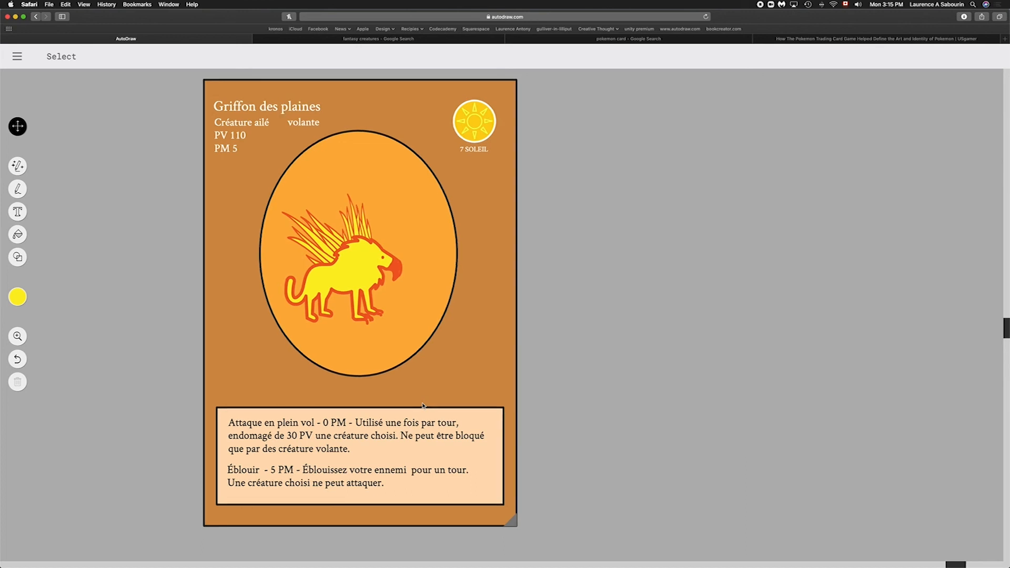